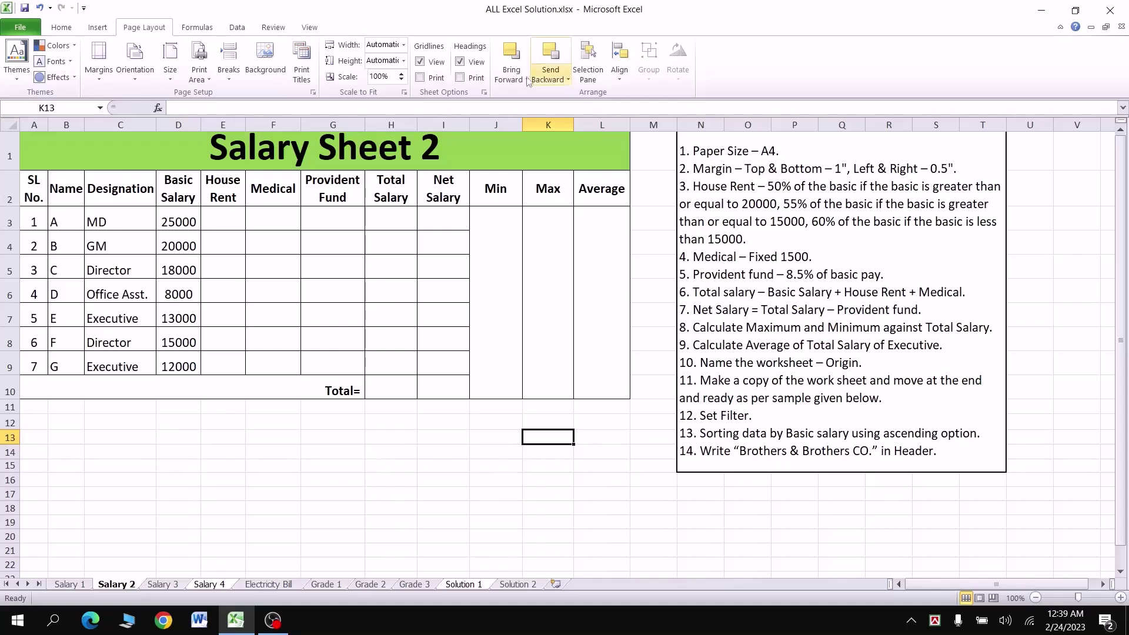
# Step: Choose A4 as the paper size for the Salary Sheet 2 worksheet
pyautogui.click(170, 77)
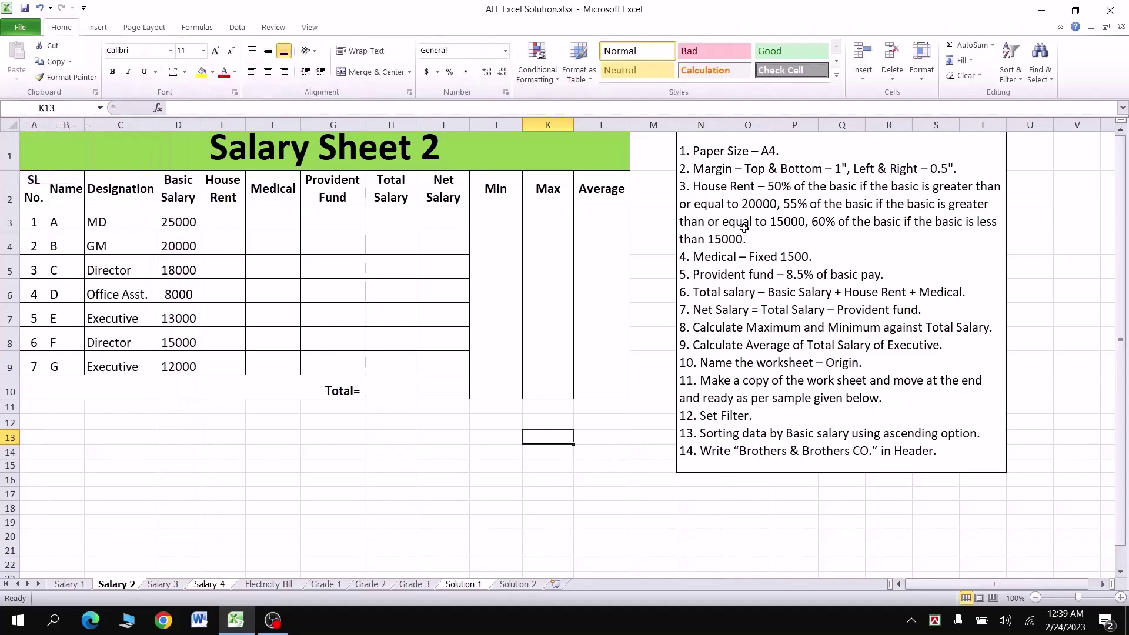
pyautogui.click(142, 27)
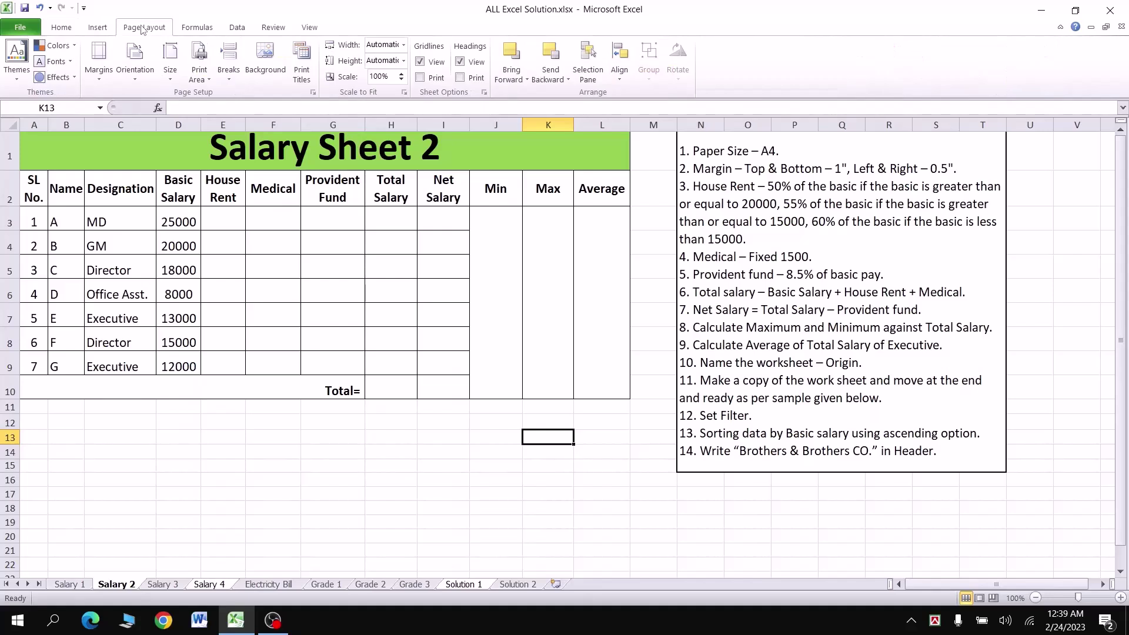
pyautogui.click(170, 82)
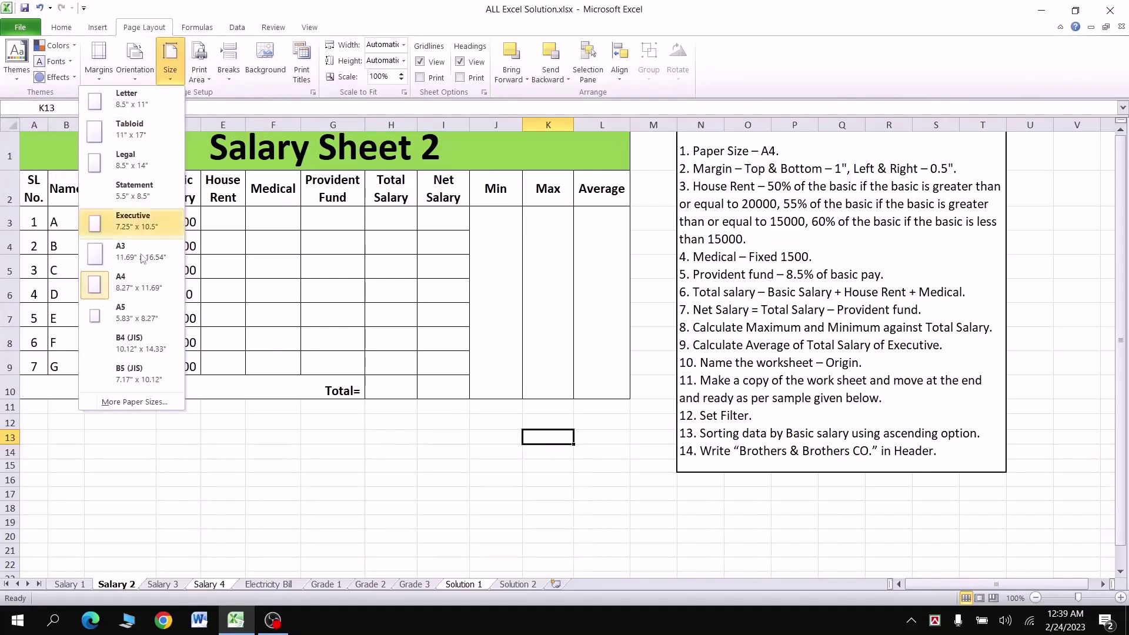
pyautogui.click(133, 289)
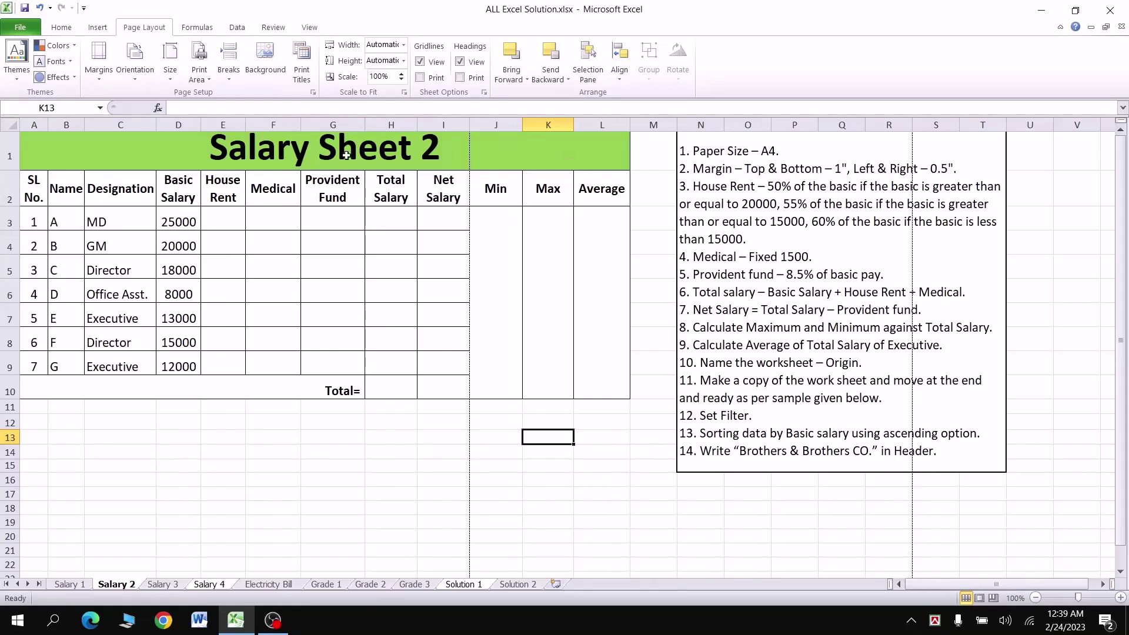
# Step: Apply custom margins of 1 inch top and bottom and 0.5 inch left and right
pyautogui.click(109, 86)
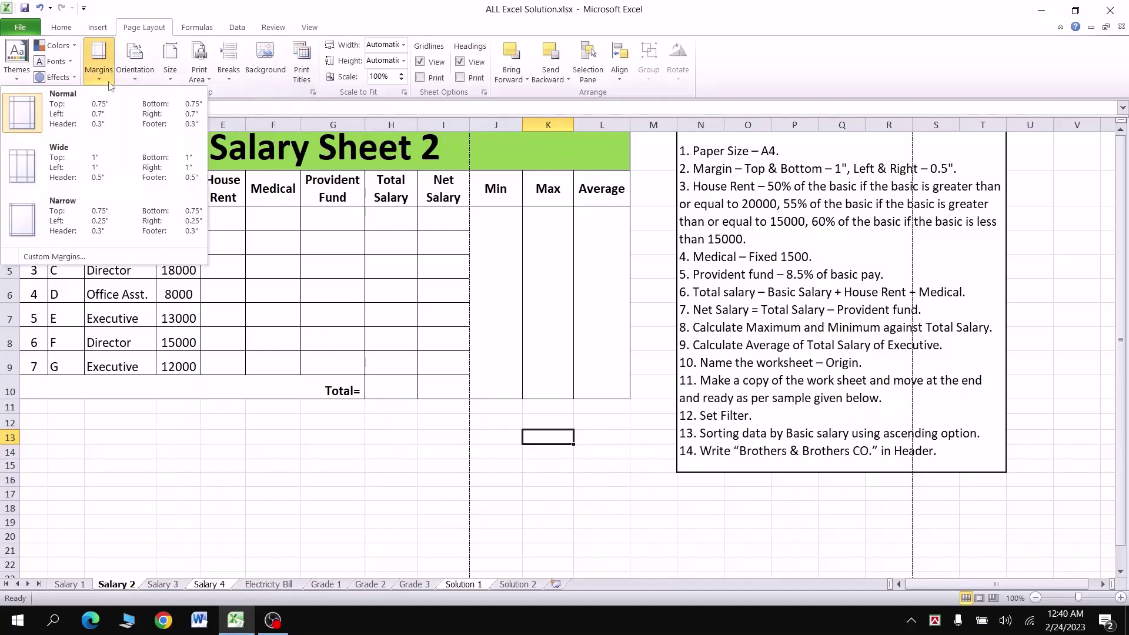
pyautogui.click(55, 257)
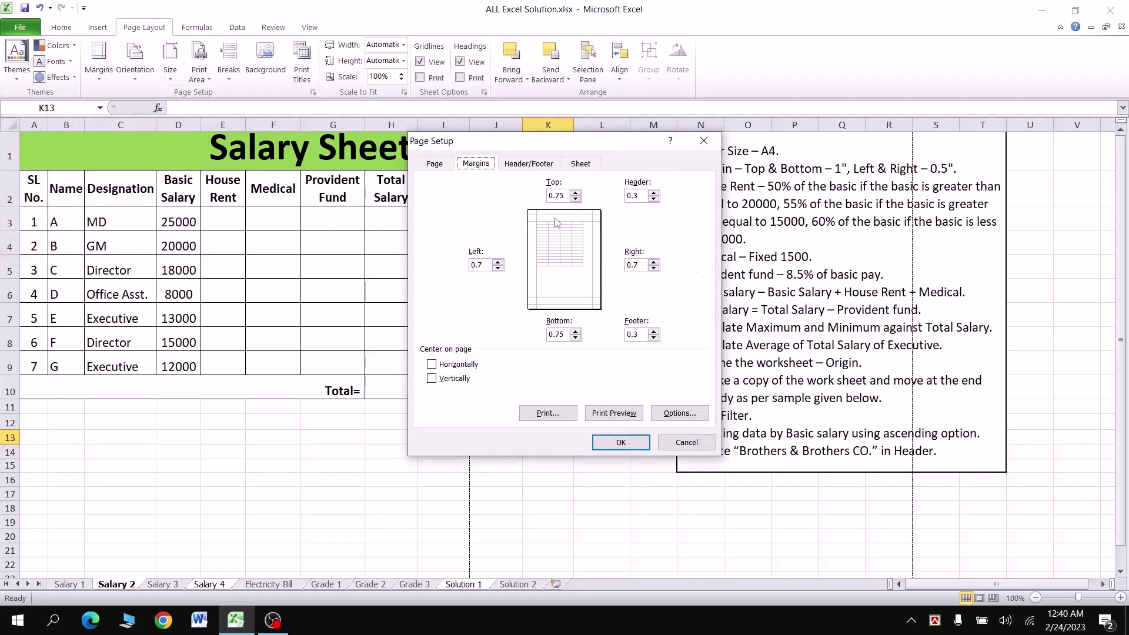
pyautogui.moveTo(620, 147); pyautogui.dragTo(538, 168)
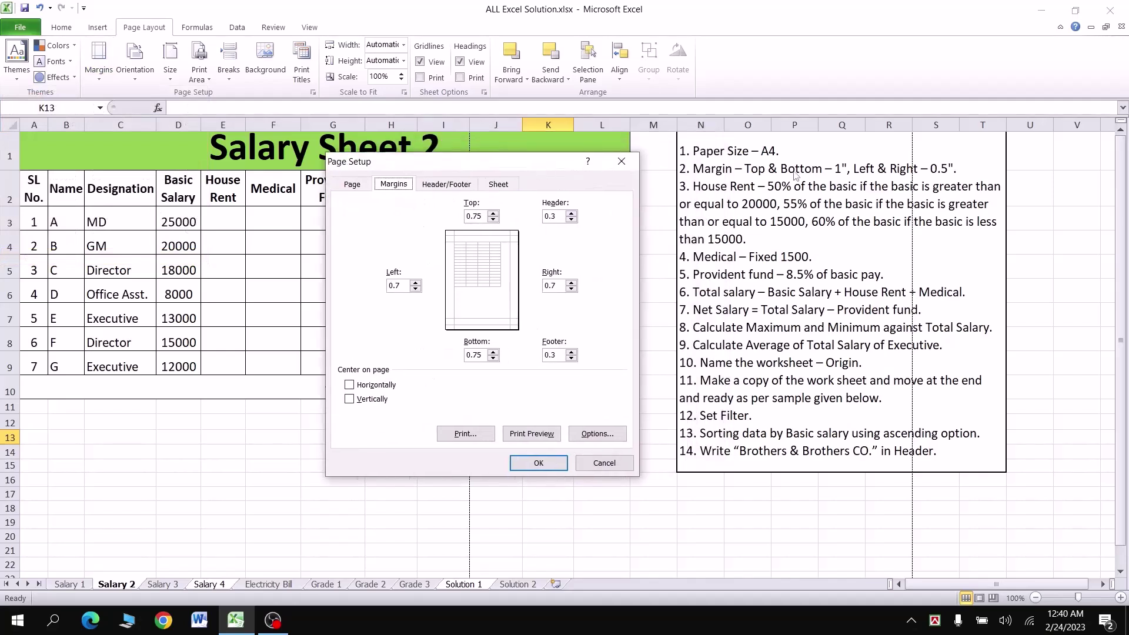
pyautogui.press('Tab')
pyautogui.write('1')
pyautogui.press('Tab')
pyautogui.press('Tab')
pyautogui.write('0')
pyautogui.write('.5')
pyautogui.press('Tab')
pyautogui.write('0.5')
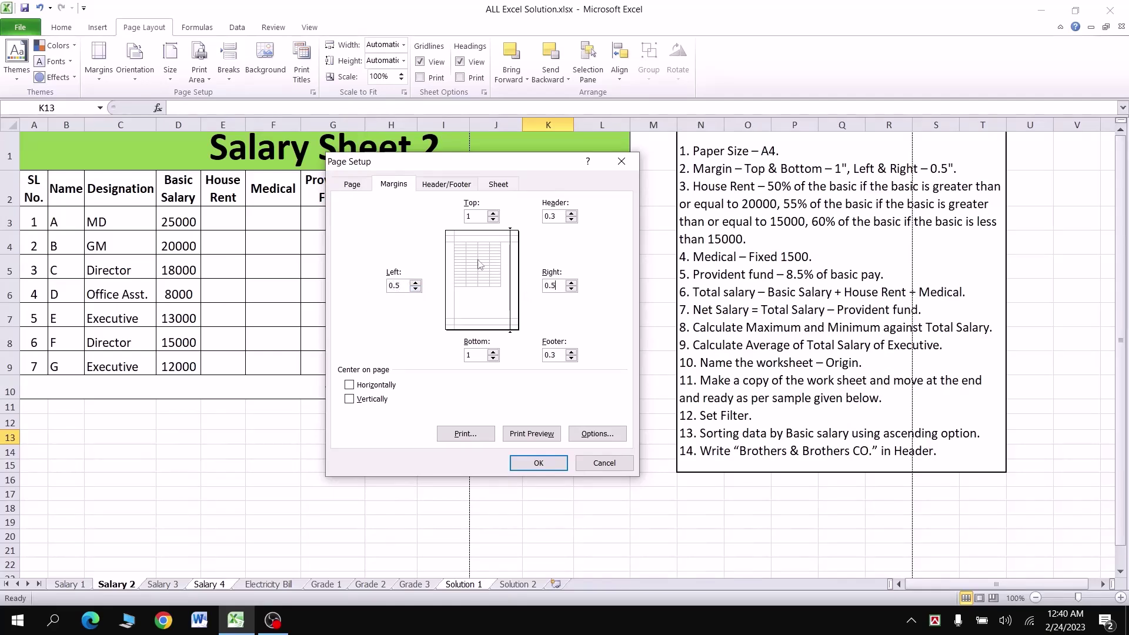
pyautogui.click(538, 463)
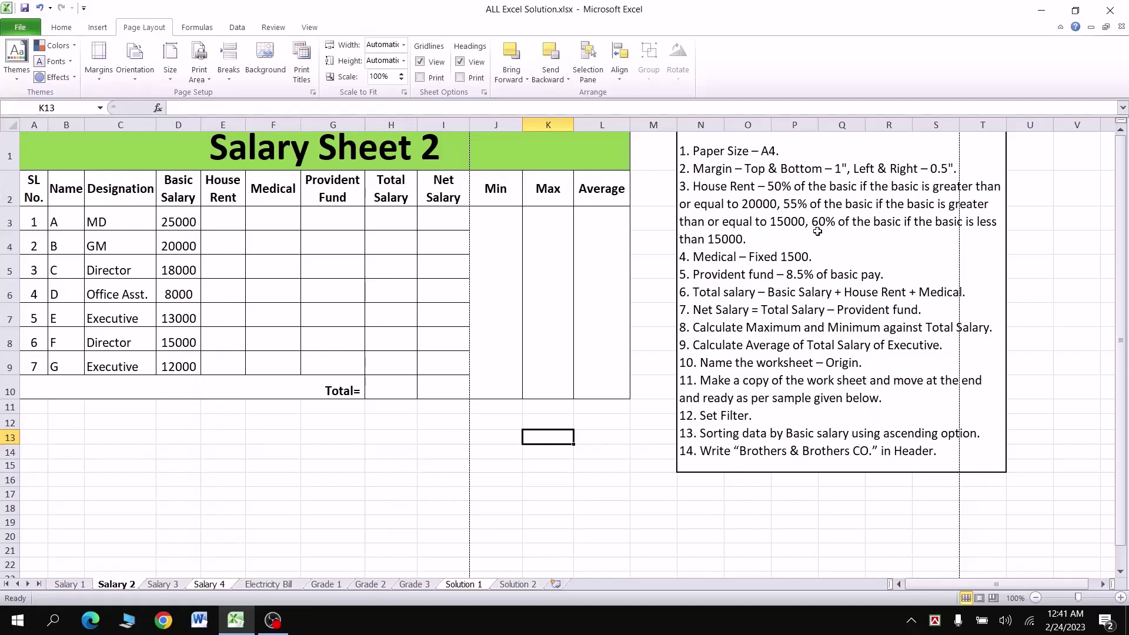
# Step: In E3, type =IF(D3>=20000,D3*50%,IF(D3>=15000,D3*55%, for the first two House Rent tiers
pyautogui.click(215, 218)
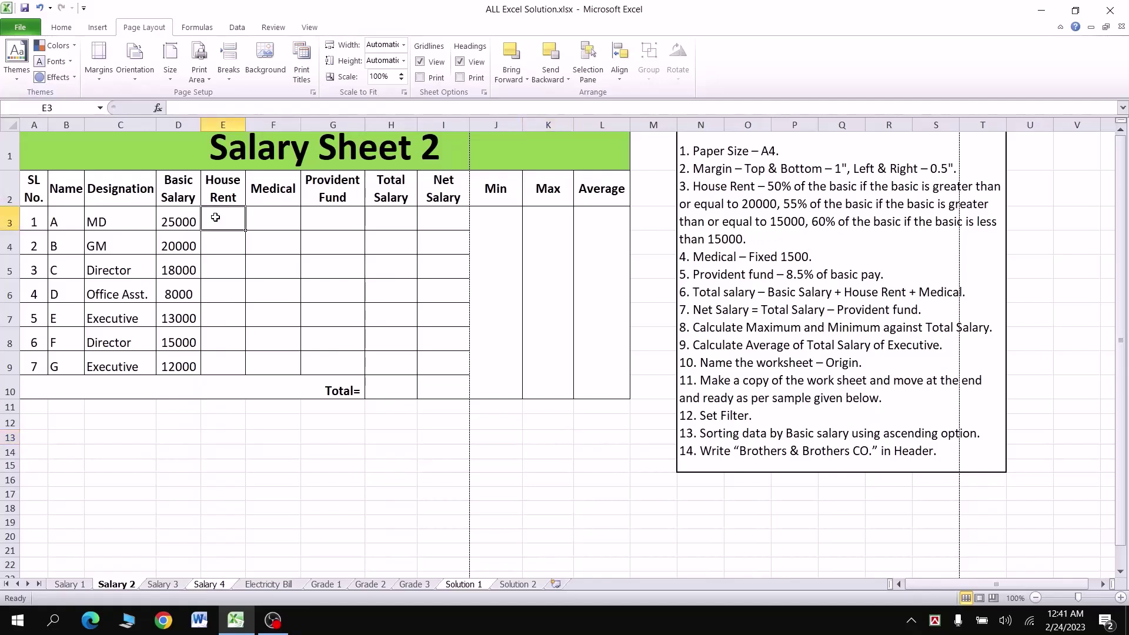
pyautogui.write('=i')
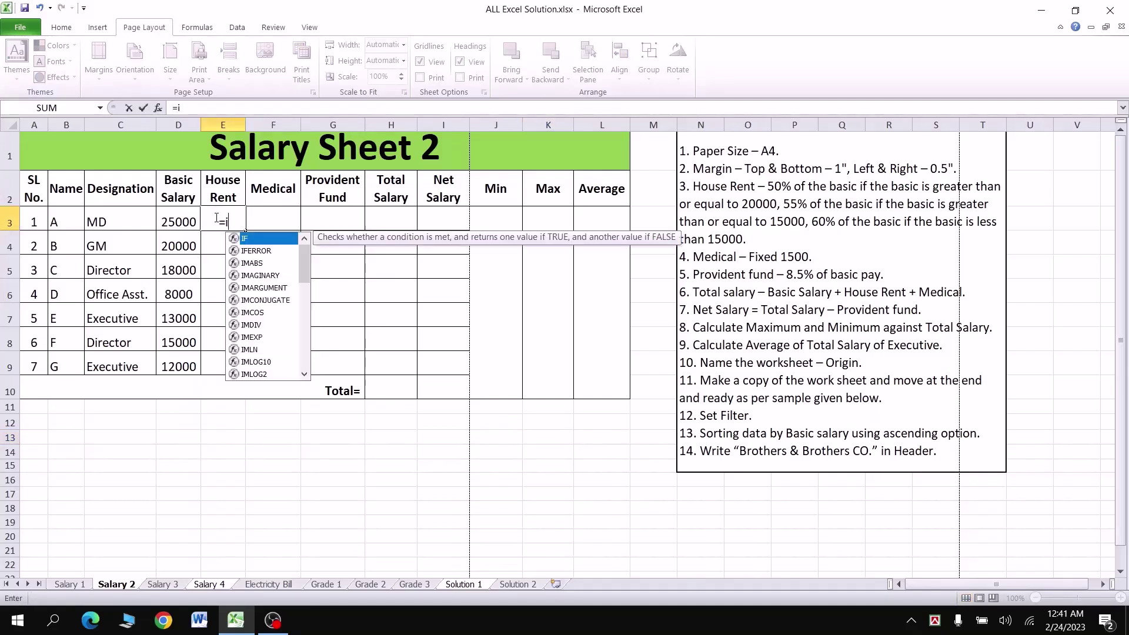
pyautogui.write('f')
pyautogui.press('Tab')
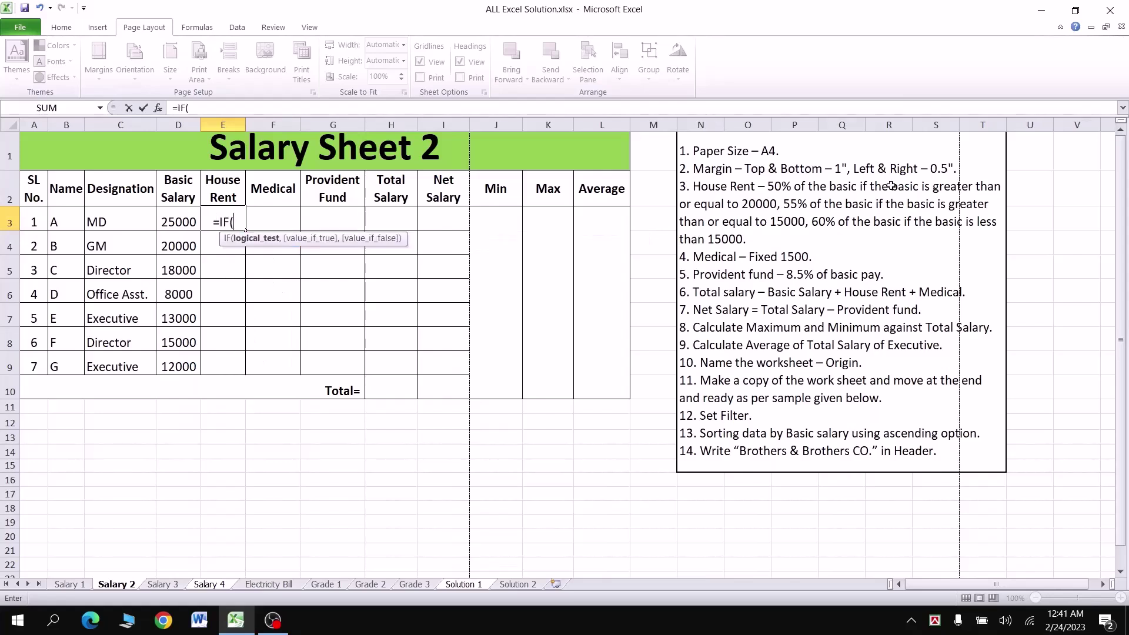
pyautogui.click(177, 221)
pyautogui.write('>=')
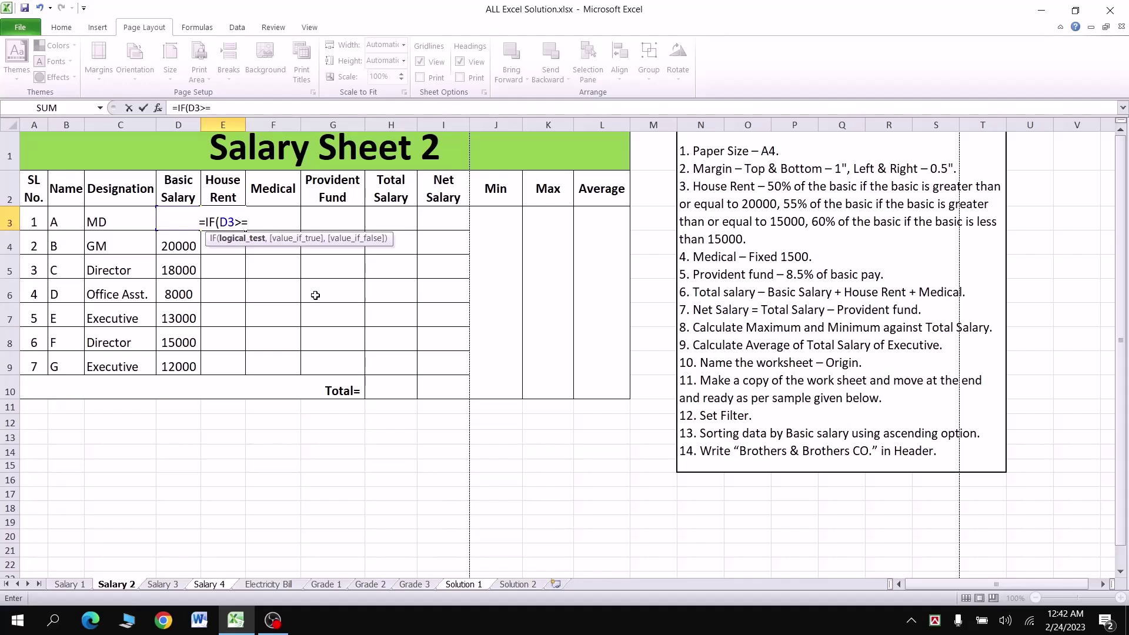
pyautogui.write('20000')
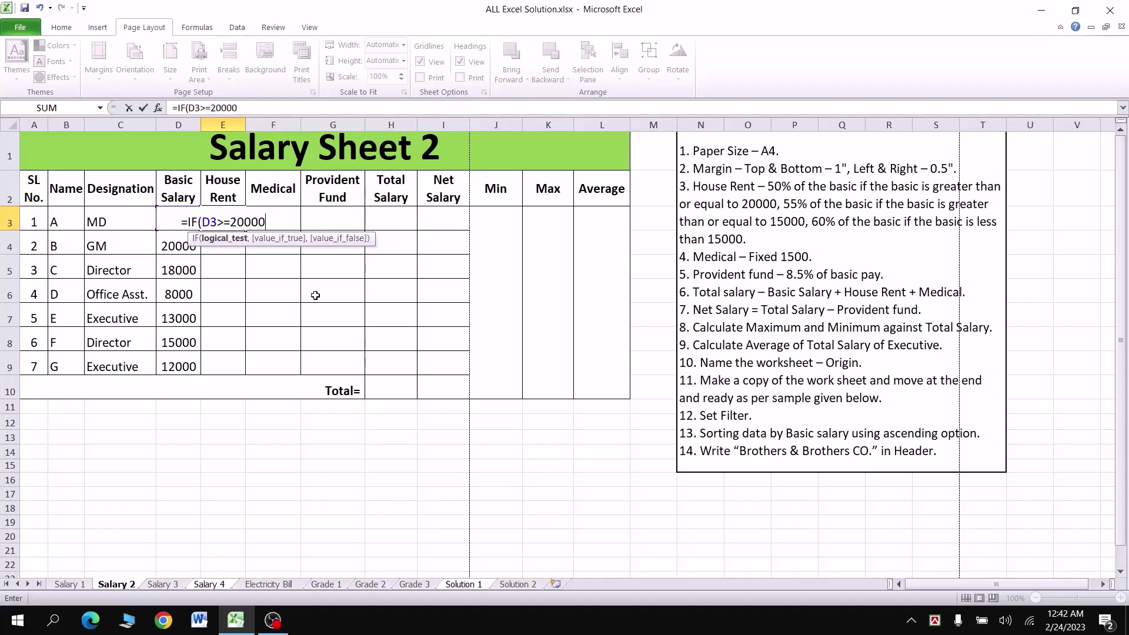
pyautogui.write(',')
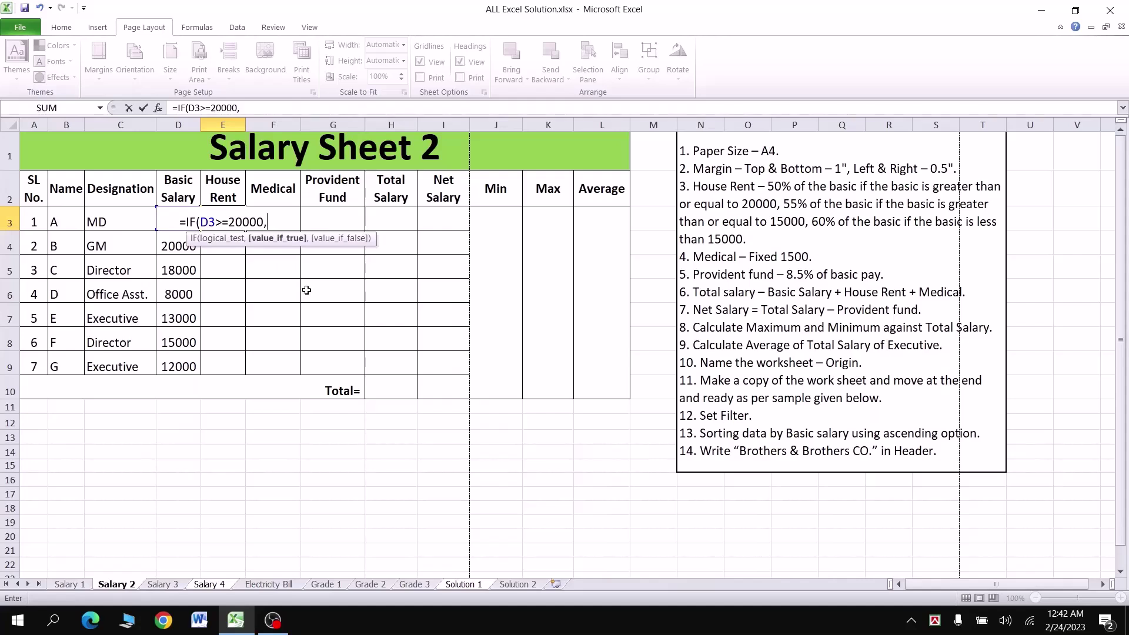
pyautogui.write('D3')
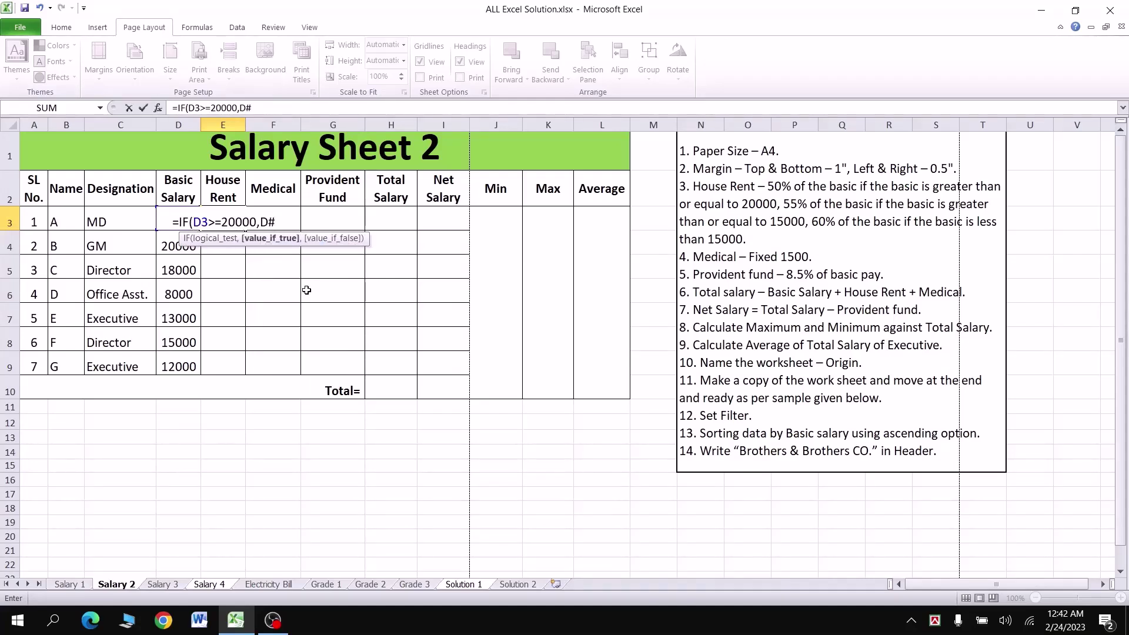
pyautogui.write('*')
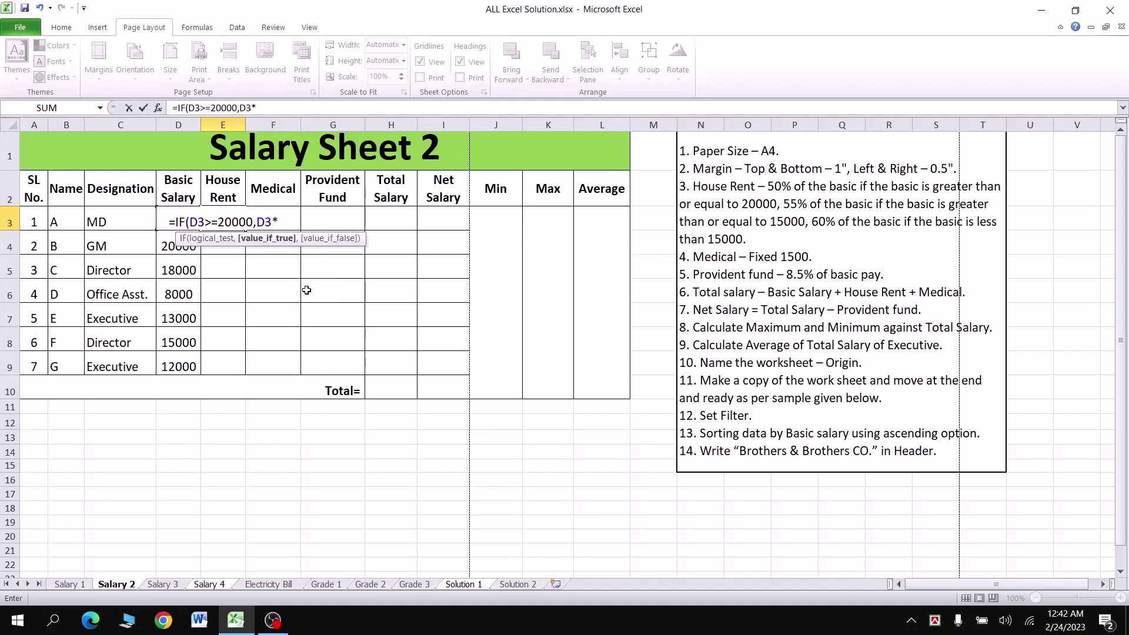
pyautogui.write('50')
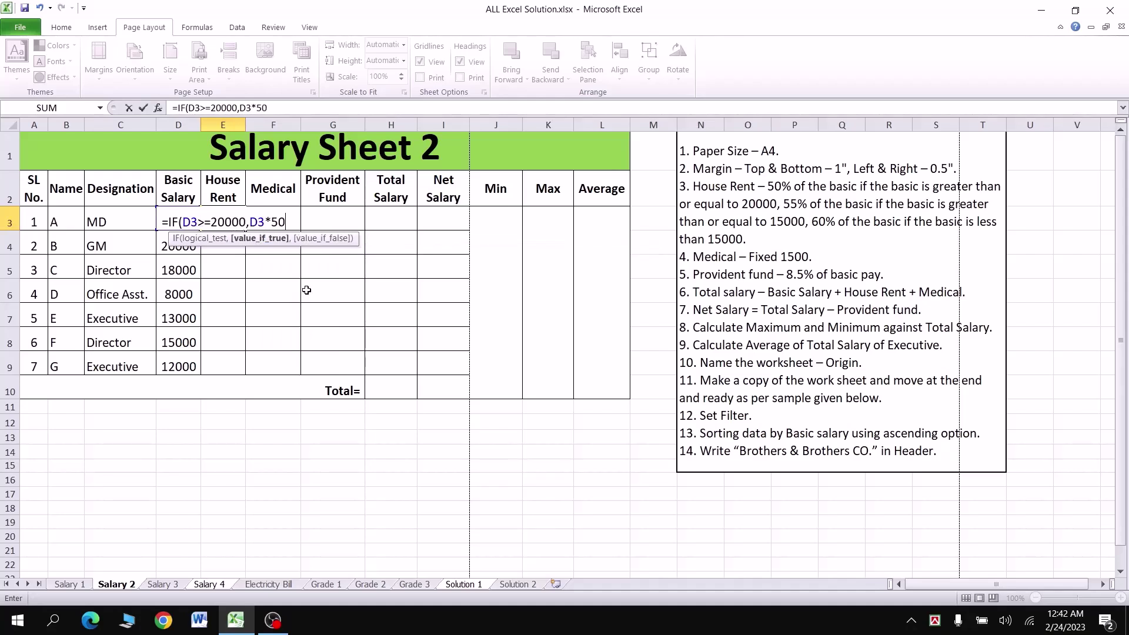
pyautogui.write('%,')
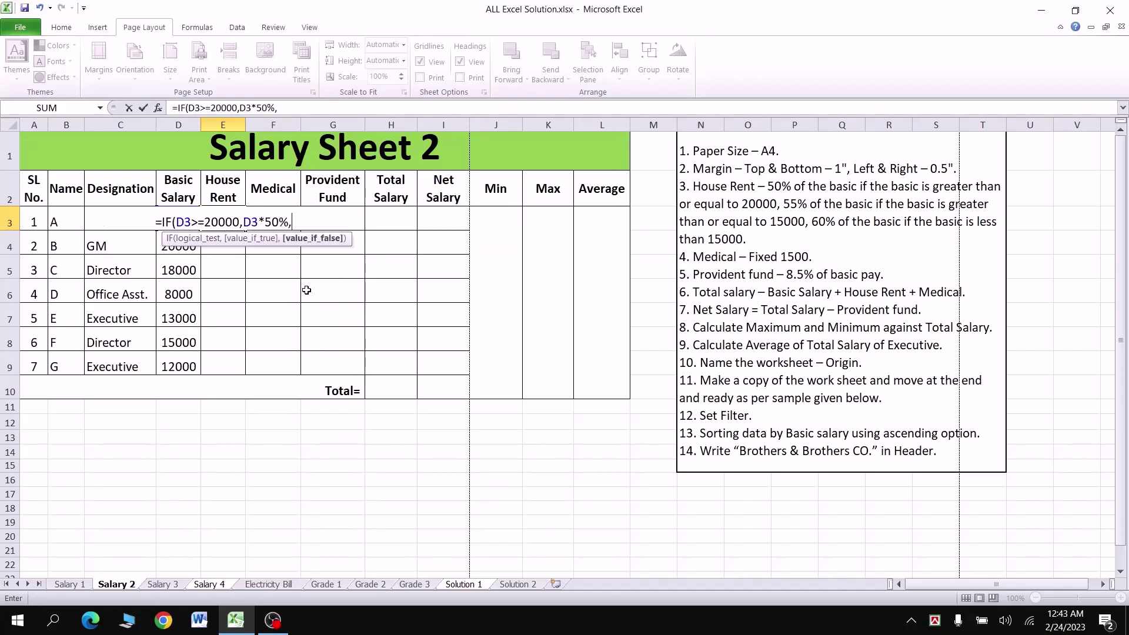
pyautogui.write('IF(d3')
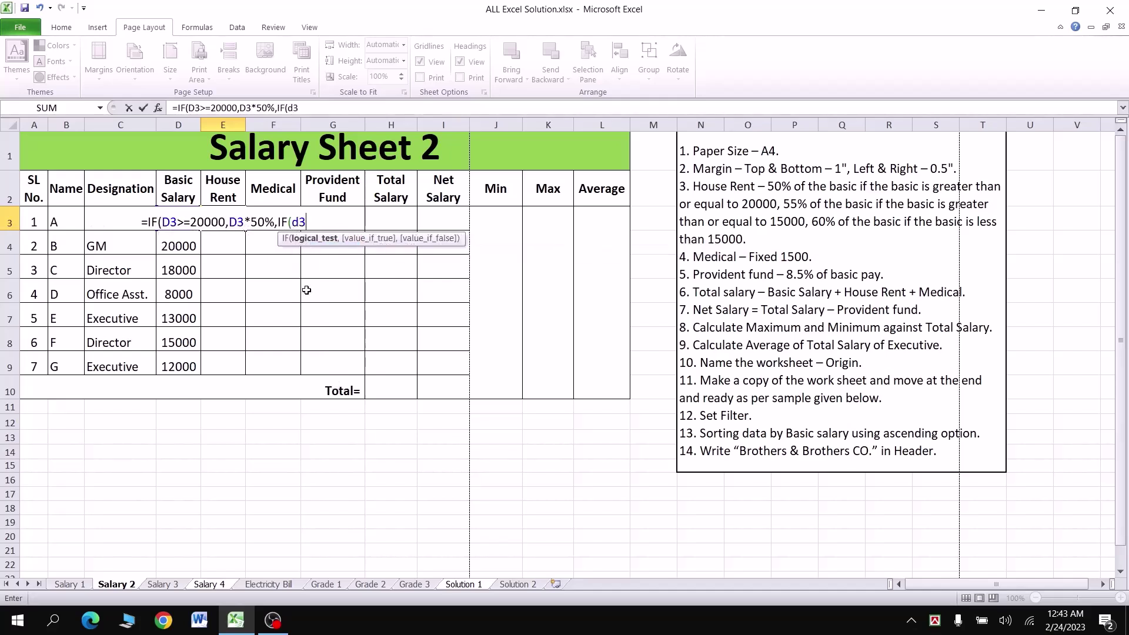
pyautogui.press('BackSpace')
pyautogui.press('BackSpace')
pyautogui.write('D3')
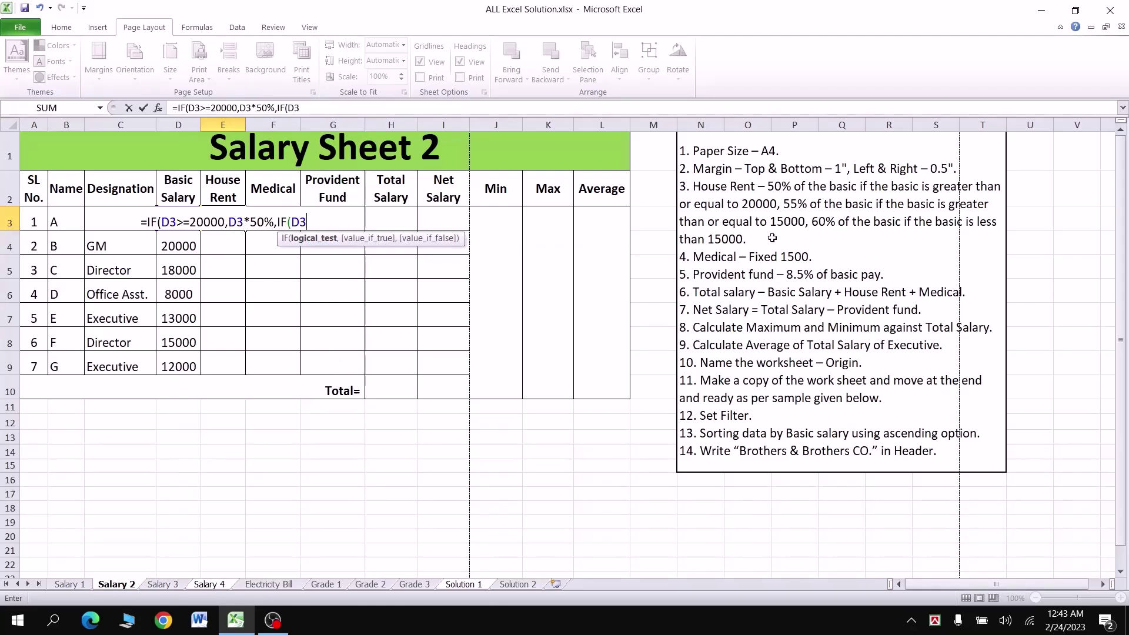
pyautogui.write('>=')
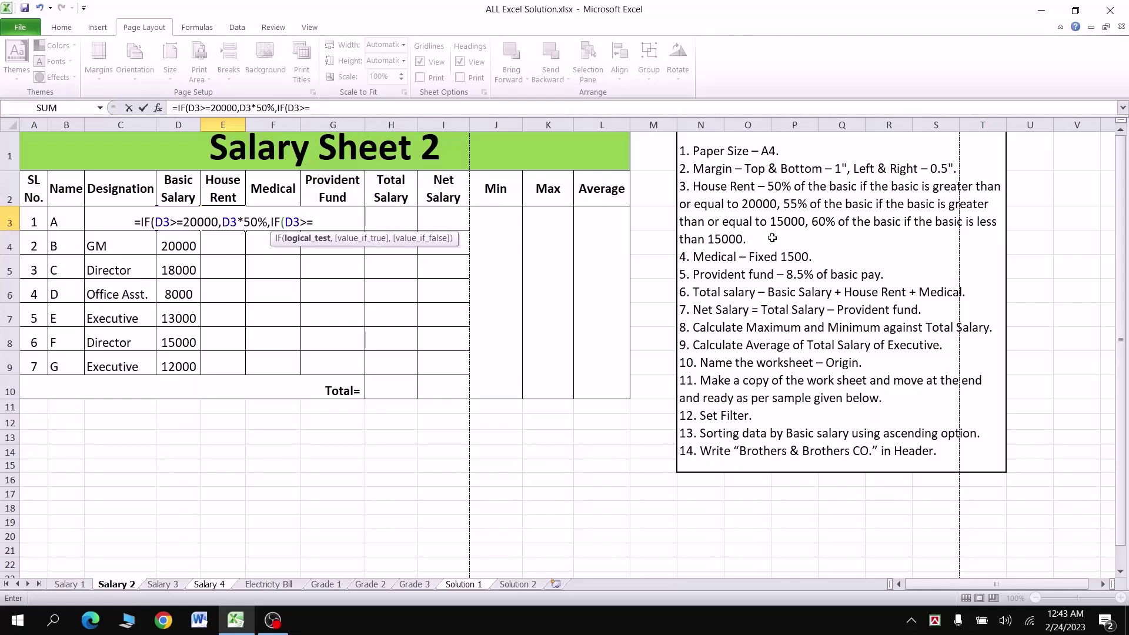
pyautogui.write('15000,')
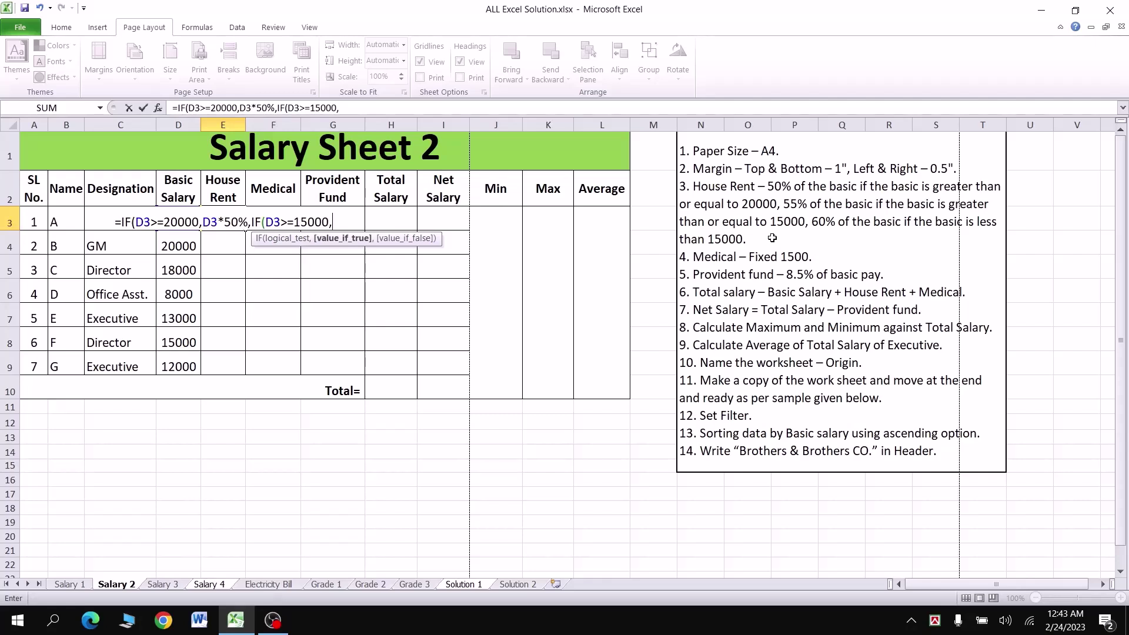
pyautogui.write('D3')
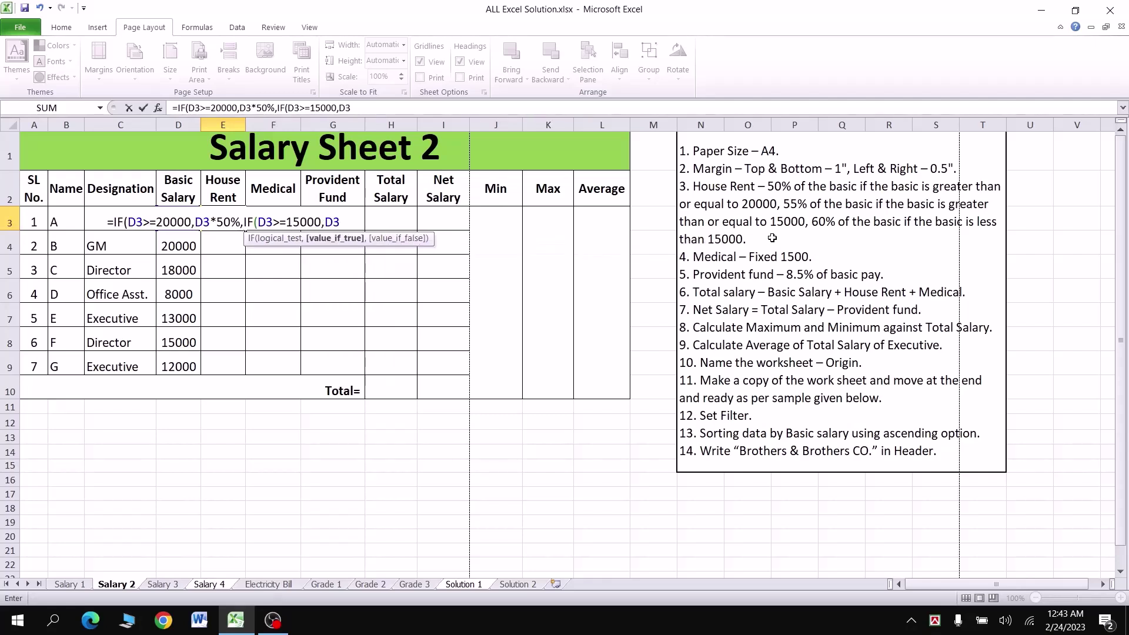
pyautogui.write('*')
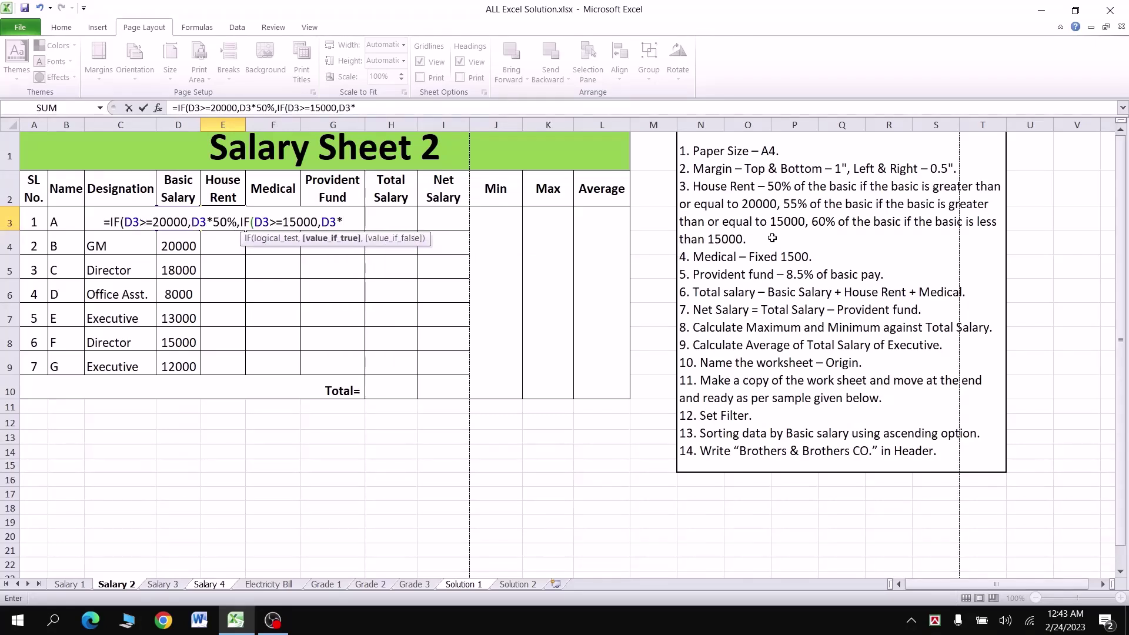
pyautogui.write('55%,')
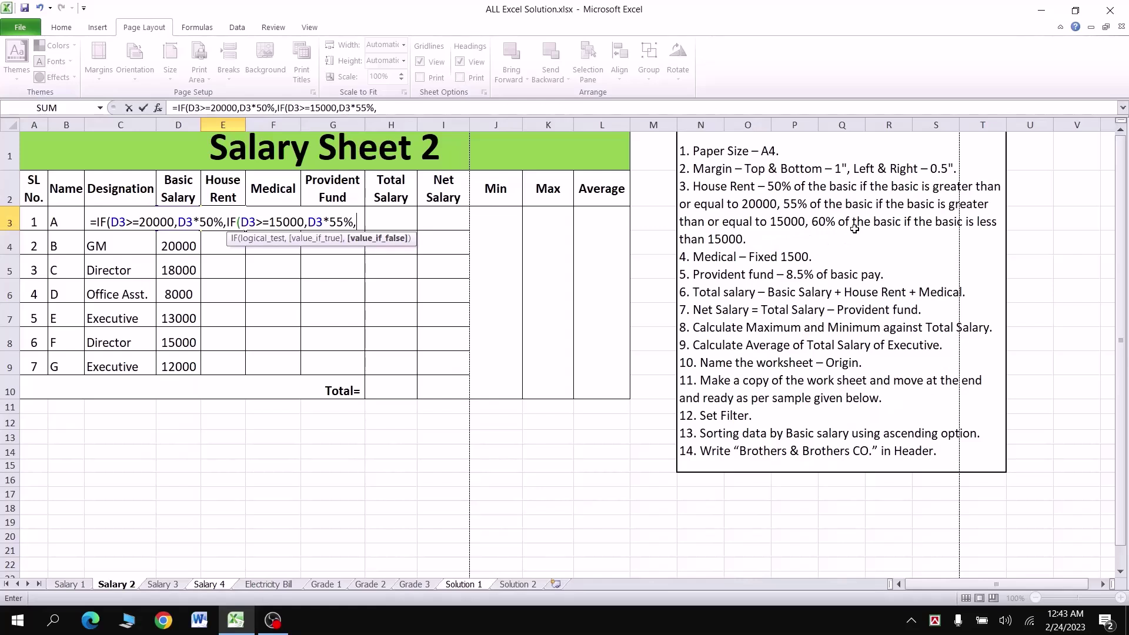
# Step: Finish E3 with IF(D3<15000,D3*60%))) so House Rent returns 12500
pyautogui.write('i')
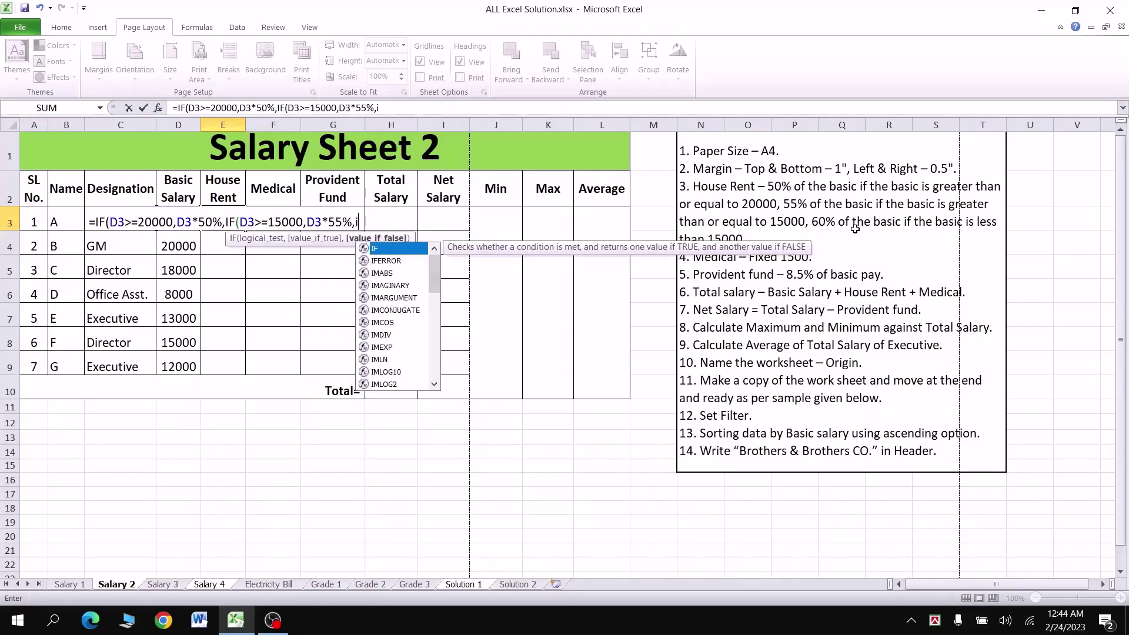
pyautogui.write('f')
pyautogui.press('Tab')
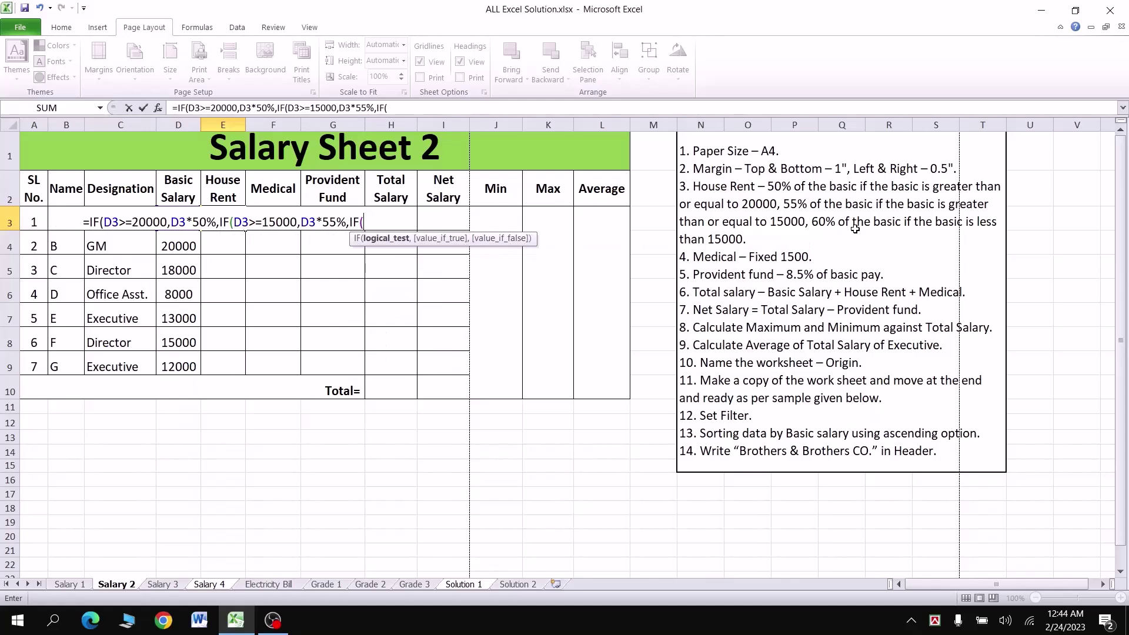
pyautogui.write('D3')
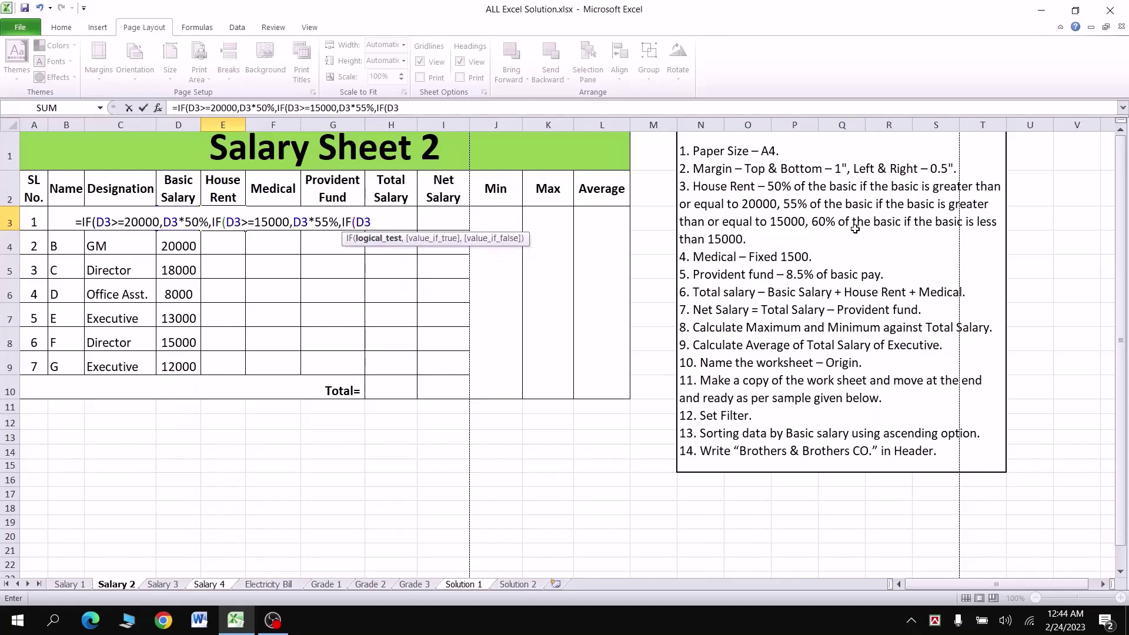
pyautogui.write('<')
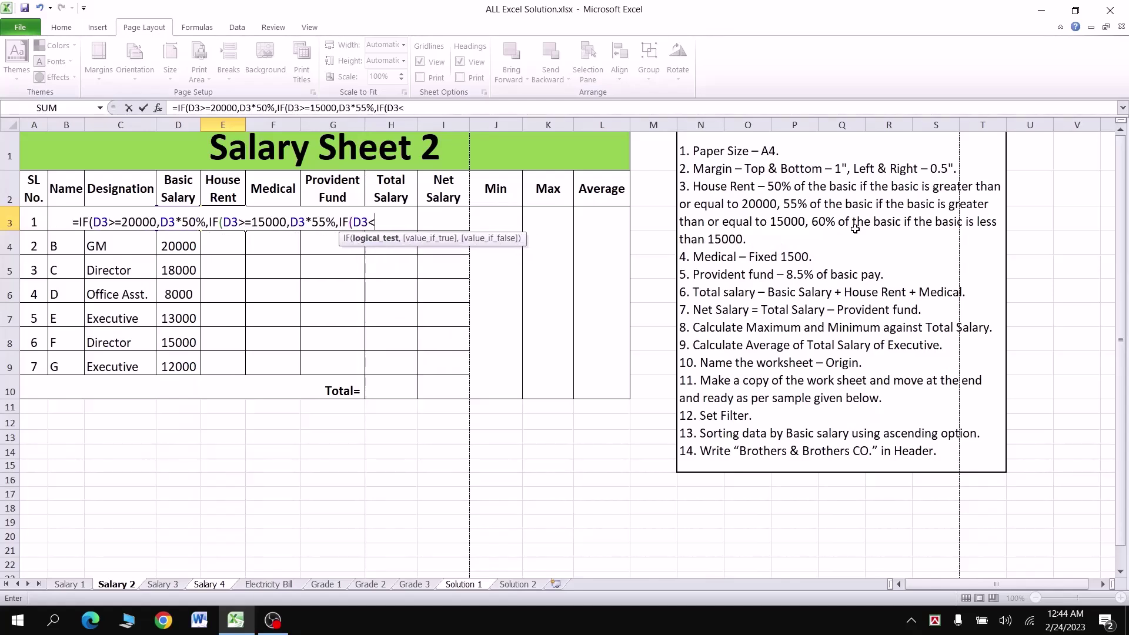
pyautogui.write('15')
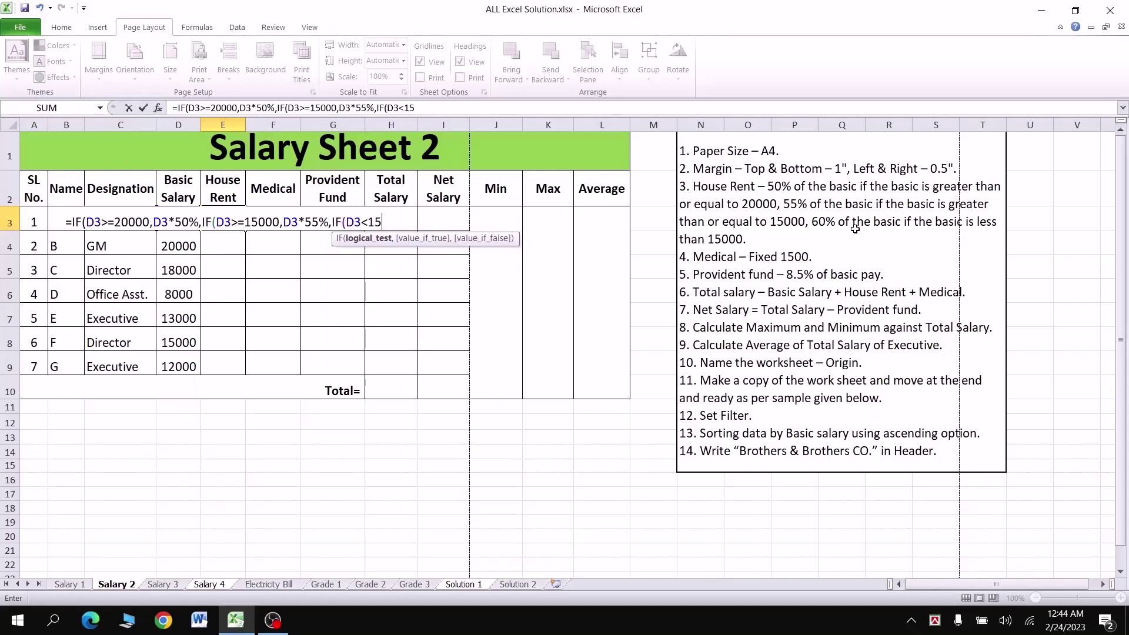
pyautogui.write('000')
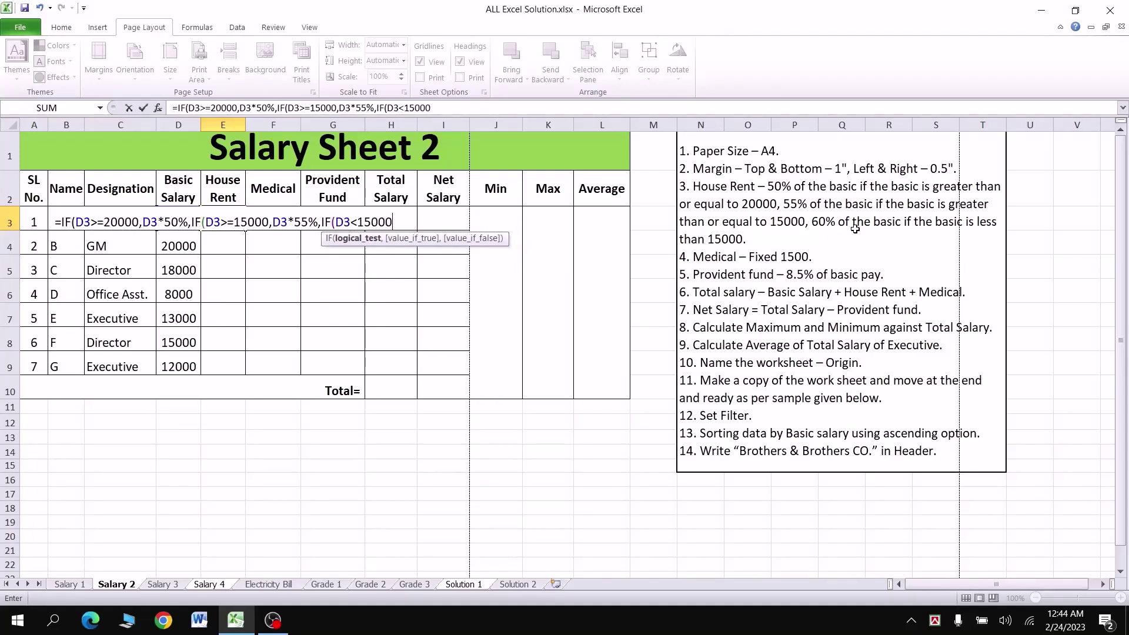
pyautogui.write(',')
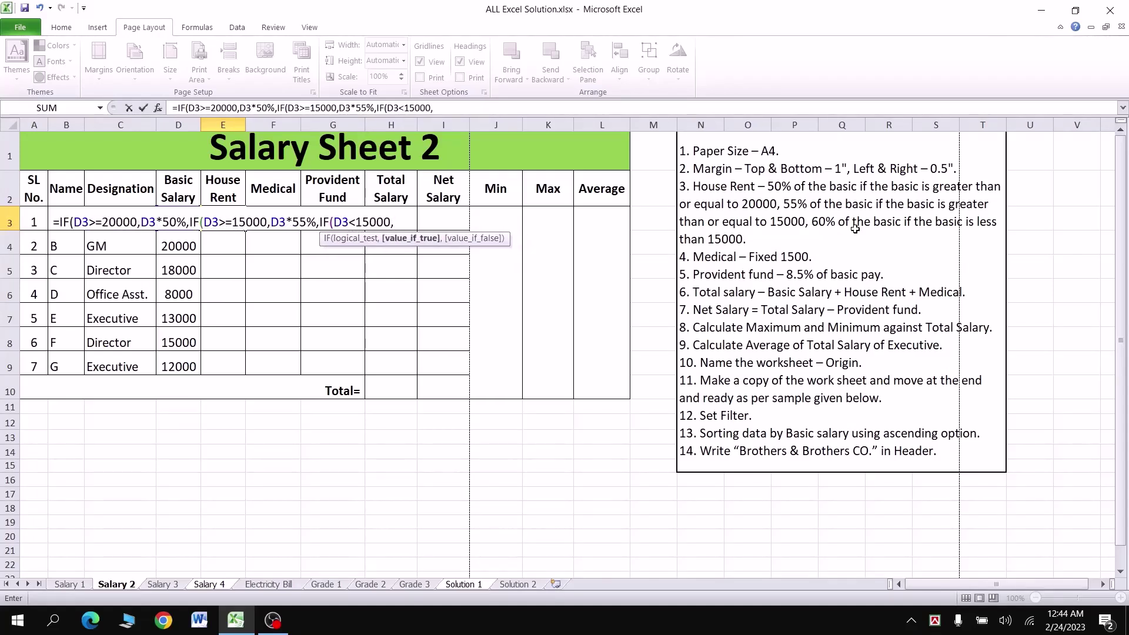
pyautogui.write('D3')
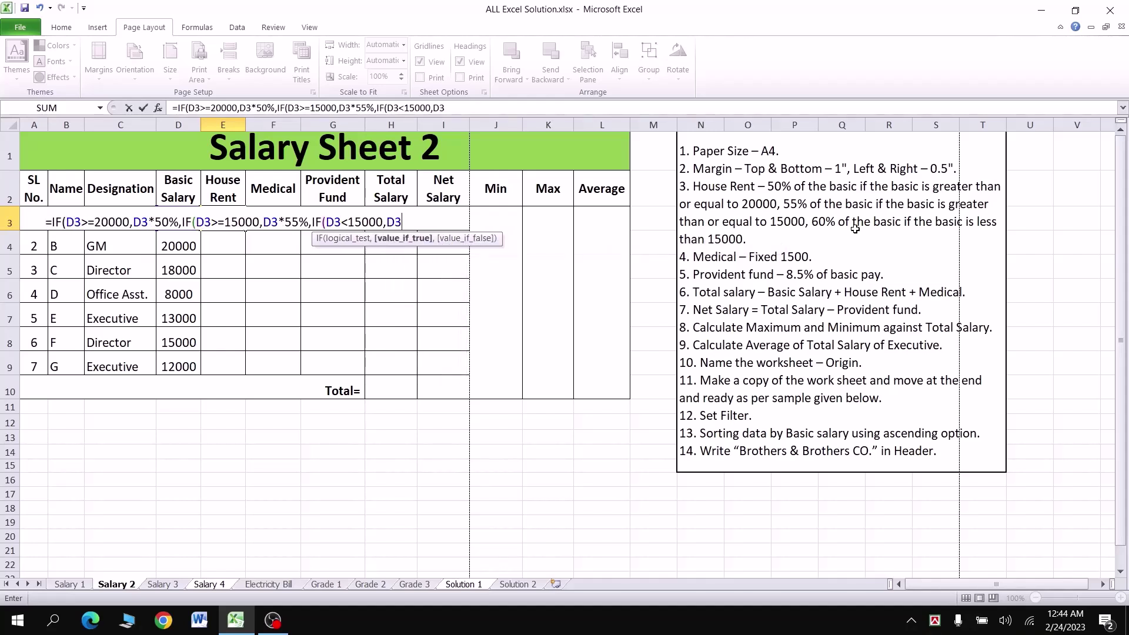
pyautogui.write('*6')
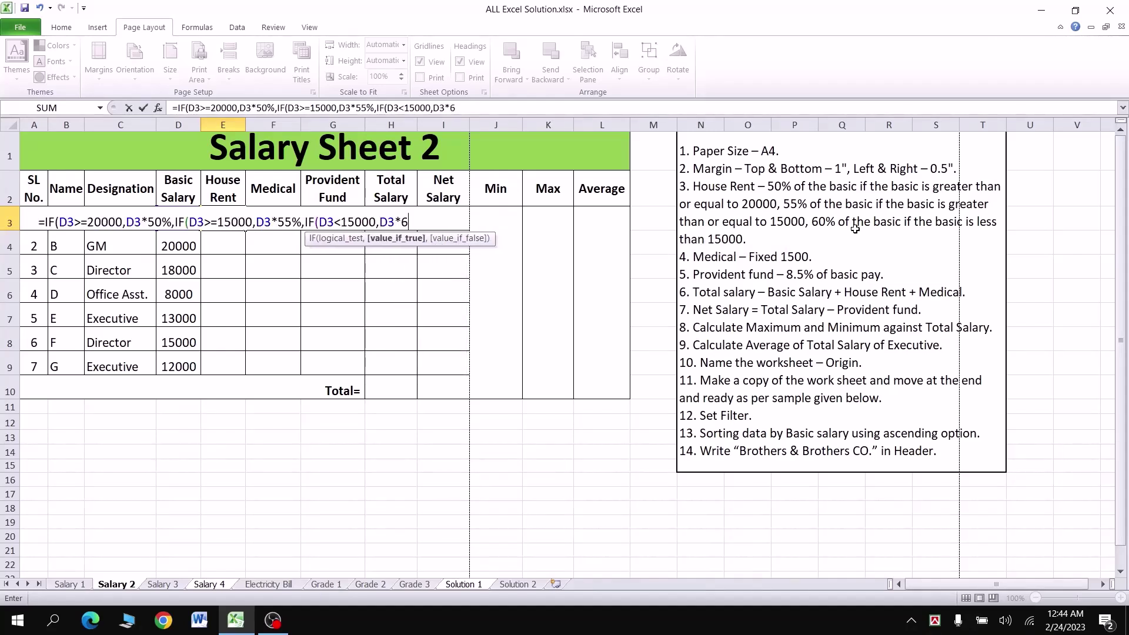
pyautogui.write('0%')
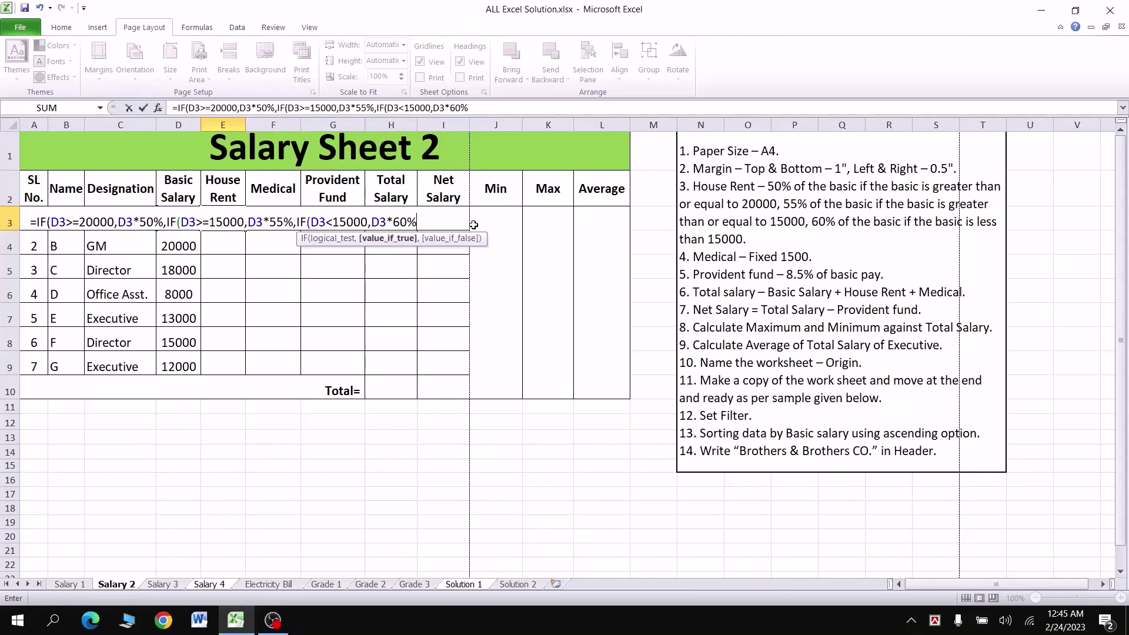
pyautogui.write(')')
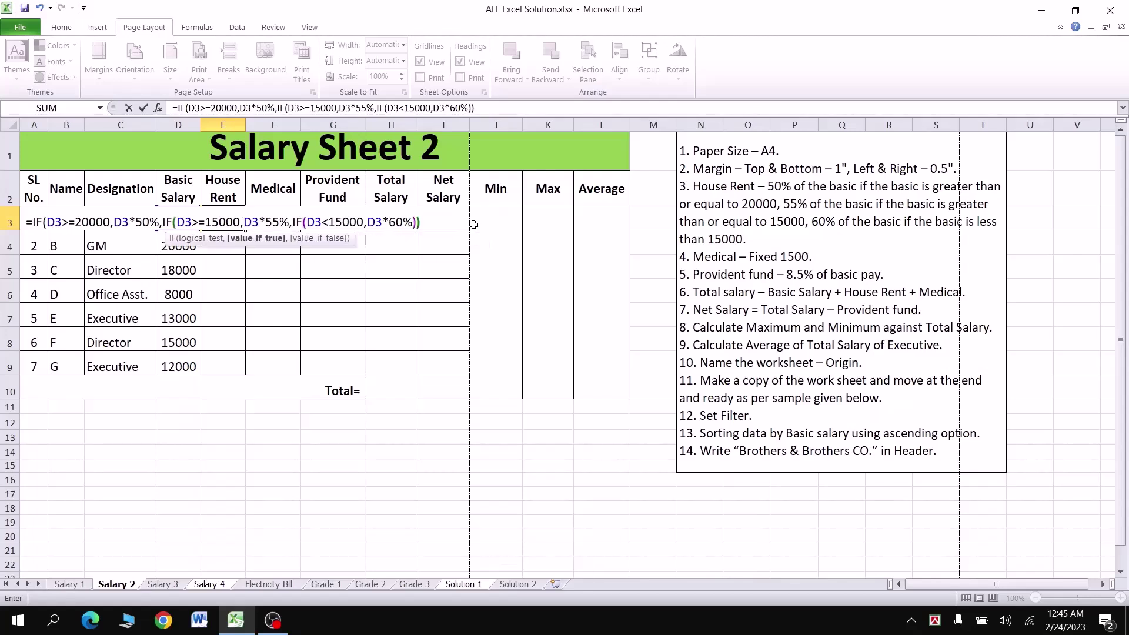
pyautogui.write(')')
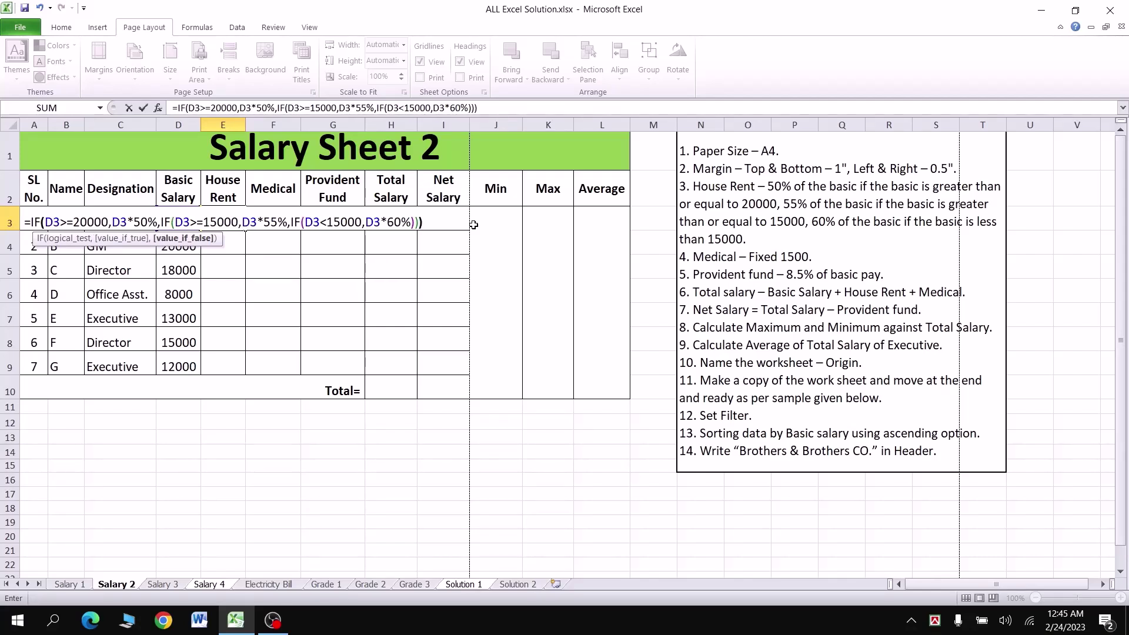
pyautogui.write(')')
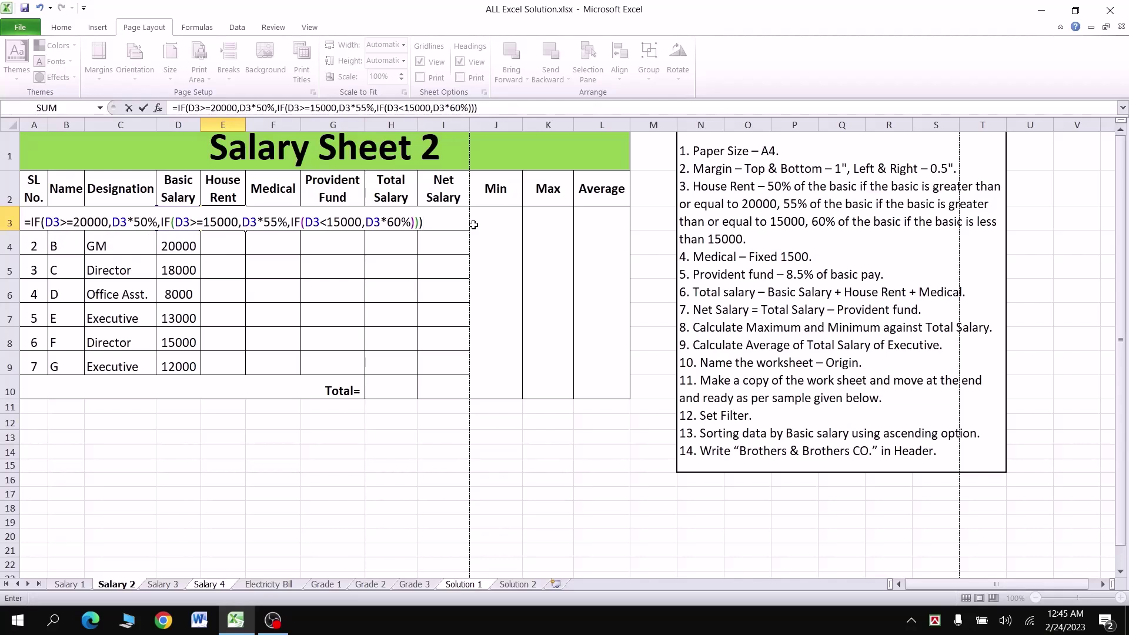
pyautogui.press('Return')
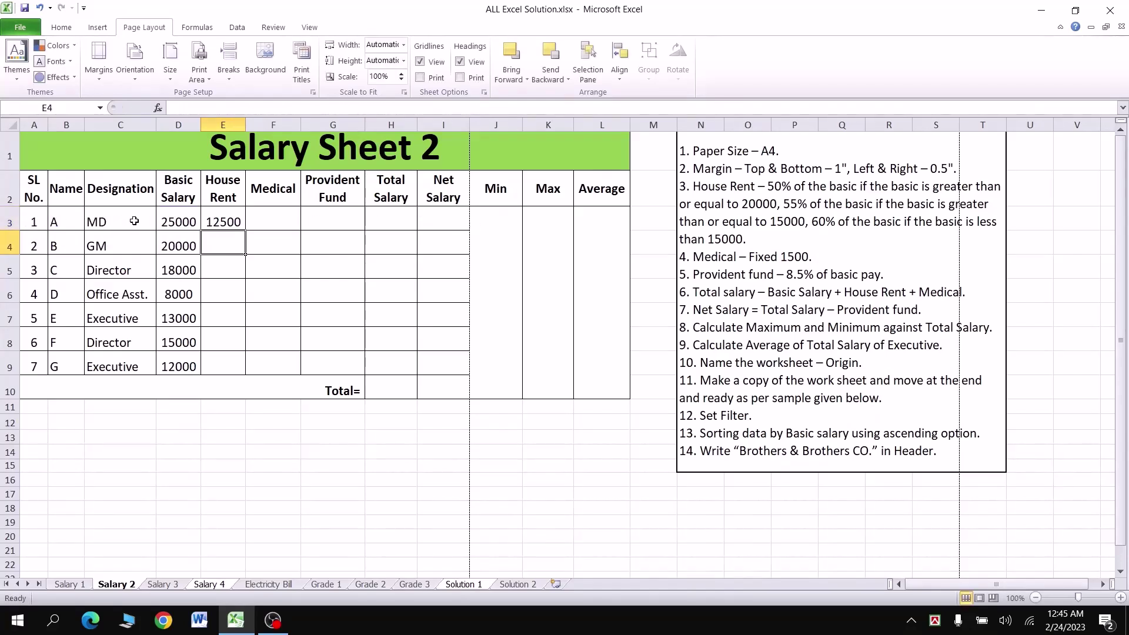
# Step: Copy the House Rent formula down to E9 and fill 1500 Medical into F3:F9
pyautogui.click(234, 218)
pyautogui.moveTo(246, 230); pyautogui.dragTo(246, 368)
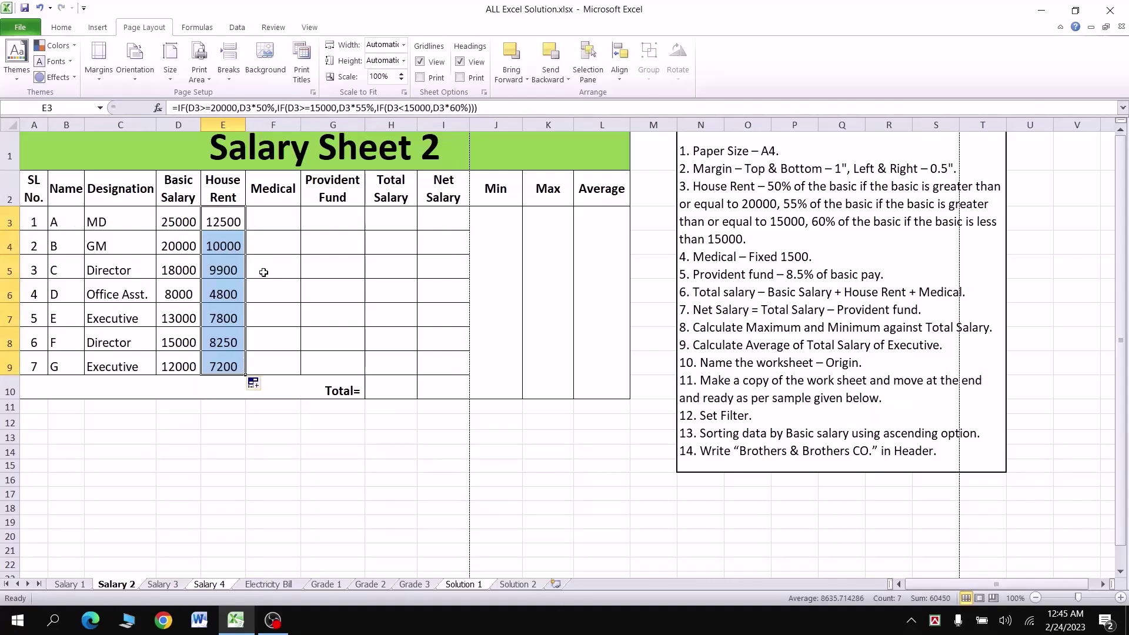
pyautogui.click(277, 214)
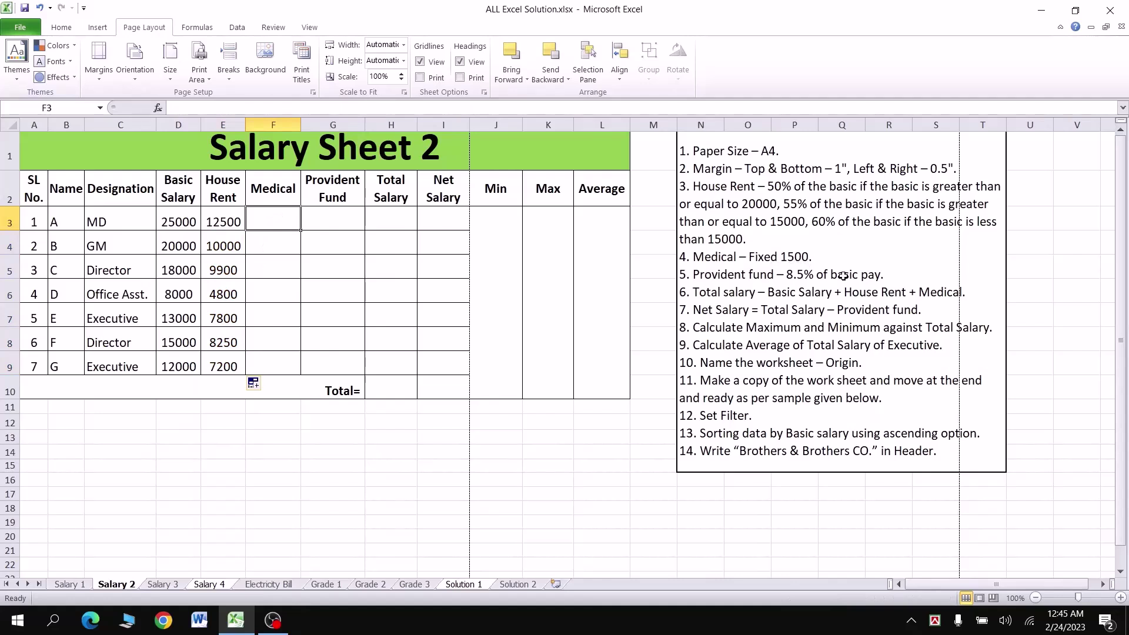
pyautogui.write('1')
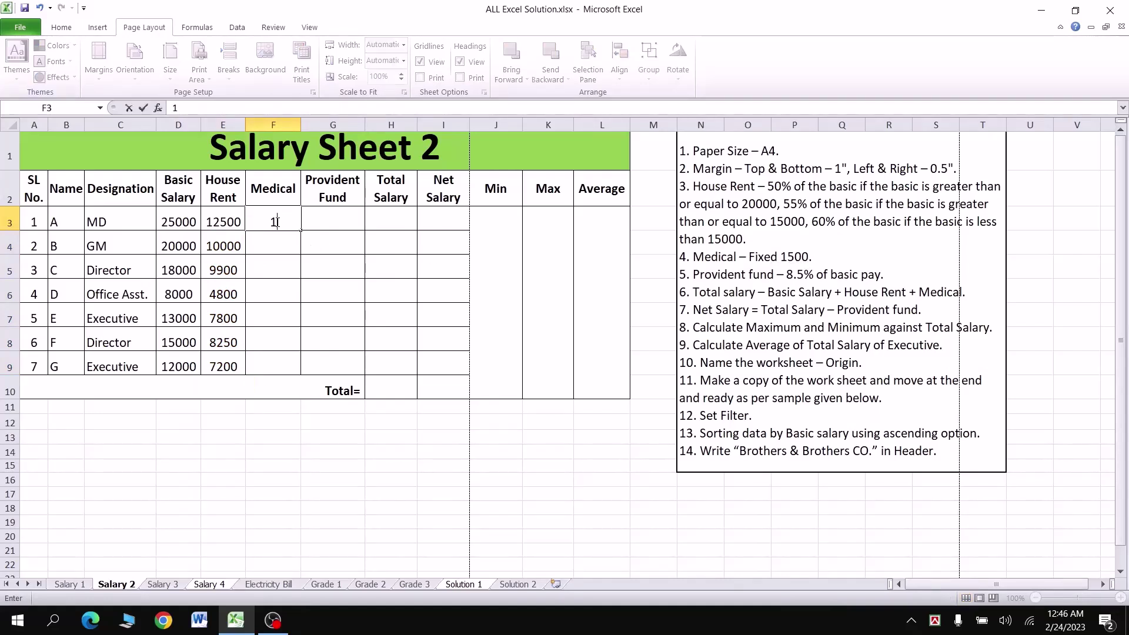
pyautogui.write('500')
pyautogui.click(277, 214)
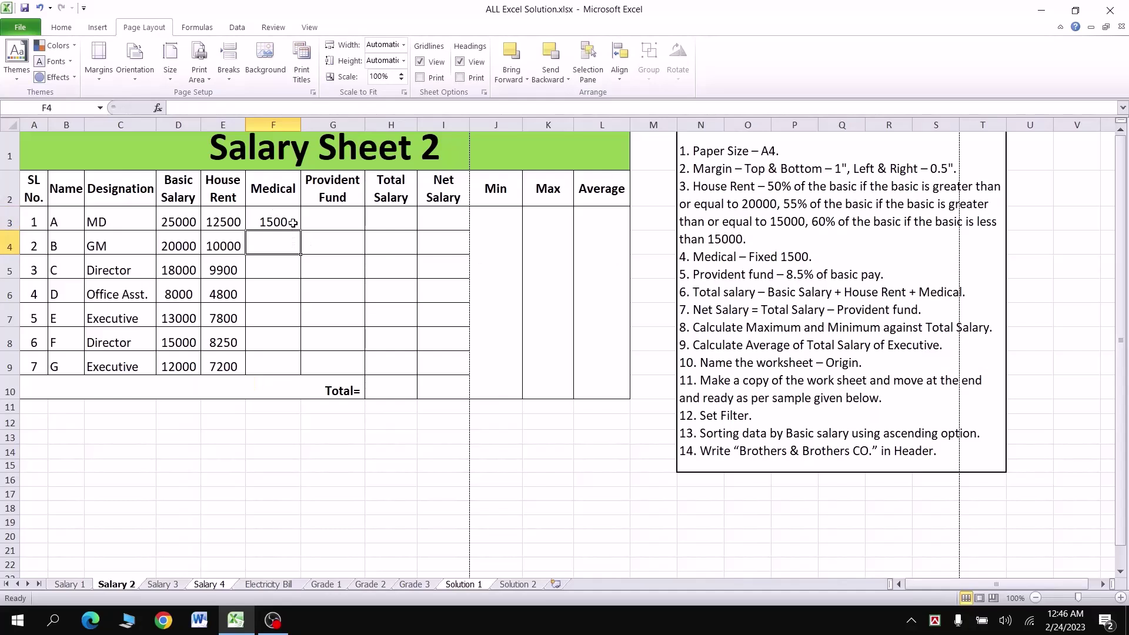
pyautogui.moveTo(301, 230); pyautogui.dragTo(302, 372)
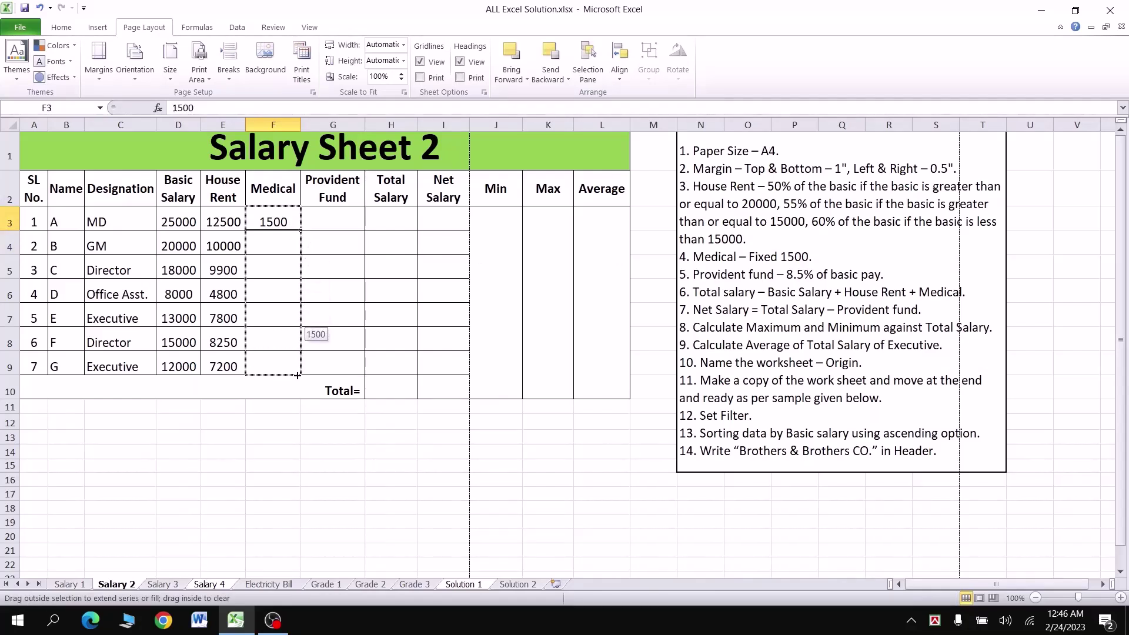
pyautogui.click(335, 215)
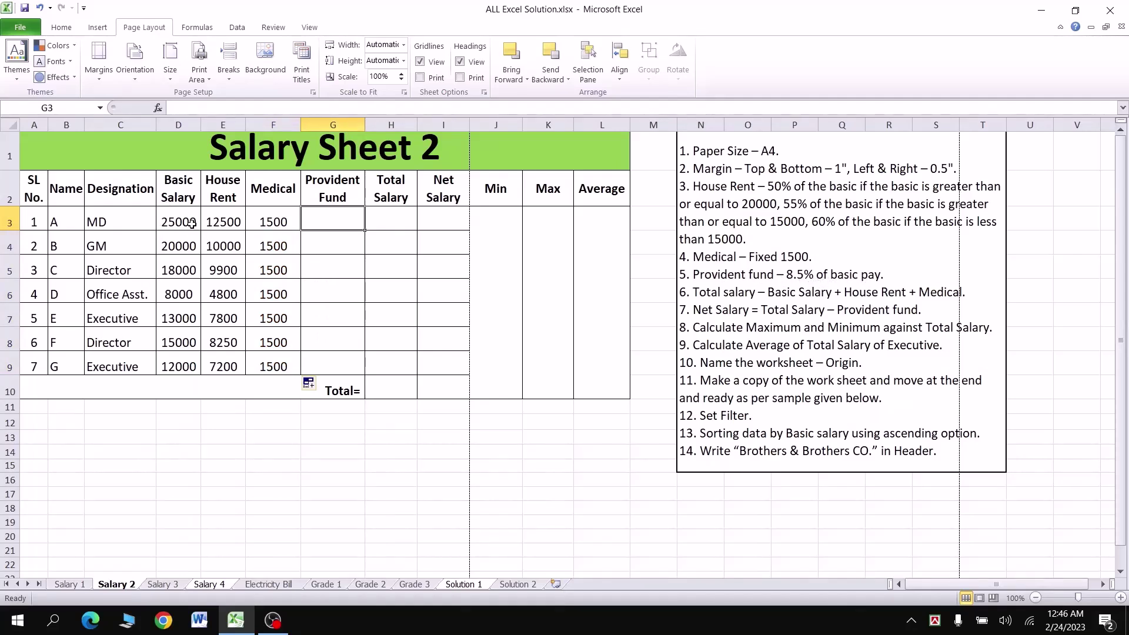
# Step: Enter =D3*8.5% in G3 and copy the Provident Fund formula down to G9
pyautogui.write('=')
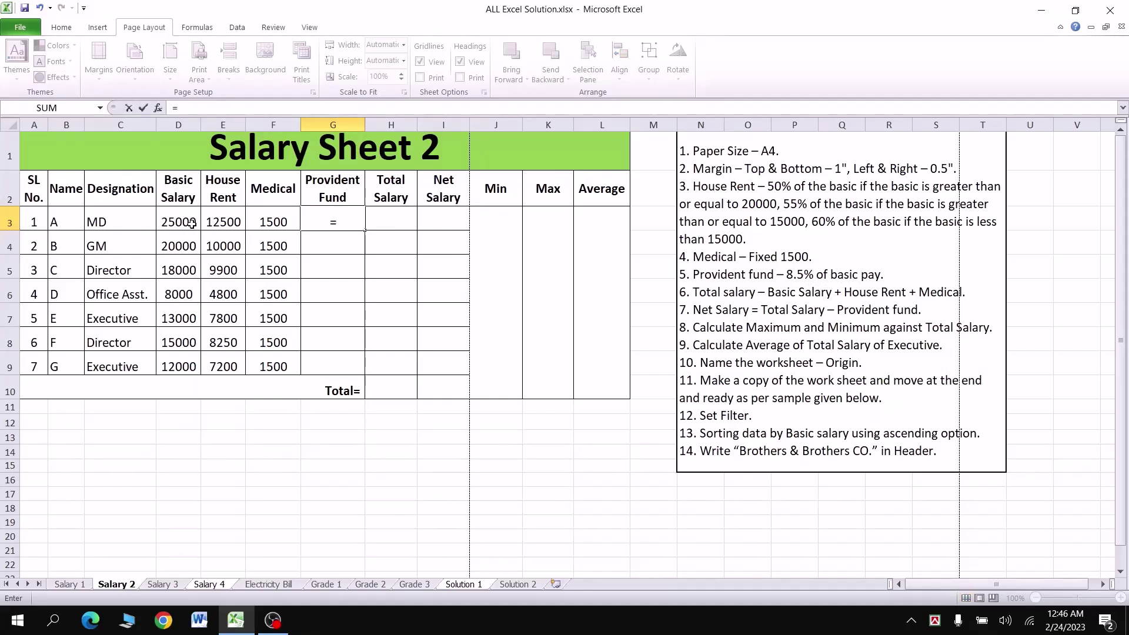
pyautogui.click(192, 224)
pyautogui.write('*8.5')
pyautogui.write('%')
pyautogui.press('Return')
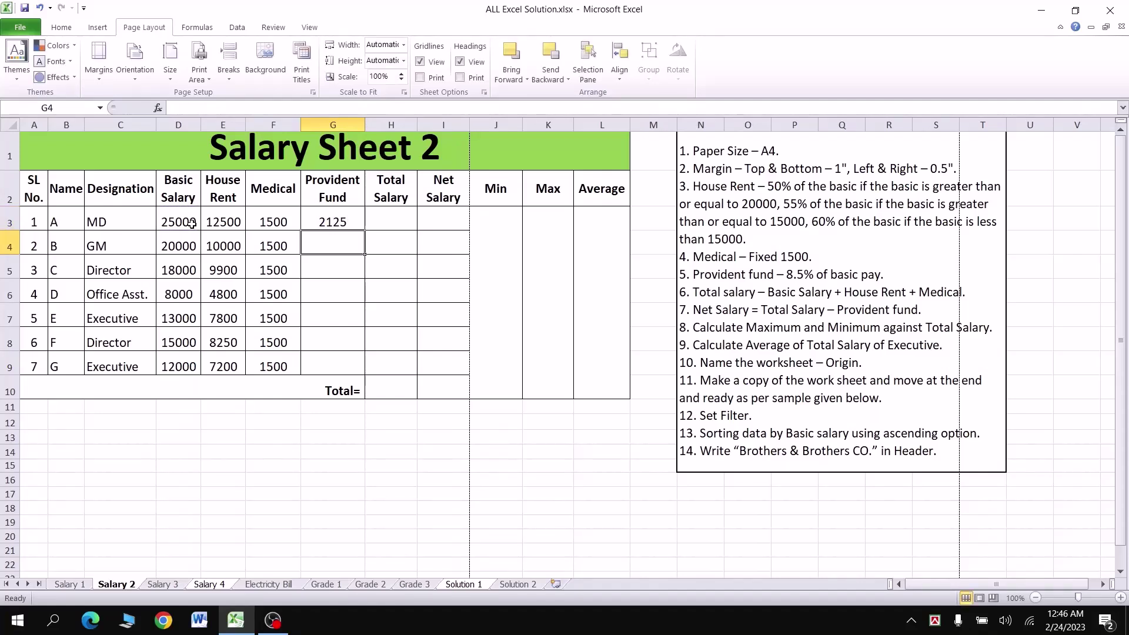
pyautogui.click(360, 227)
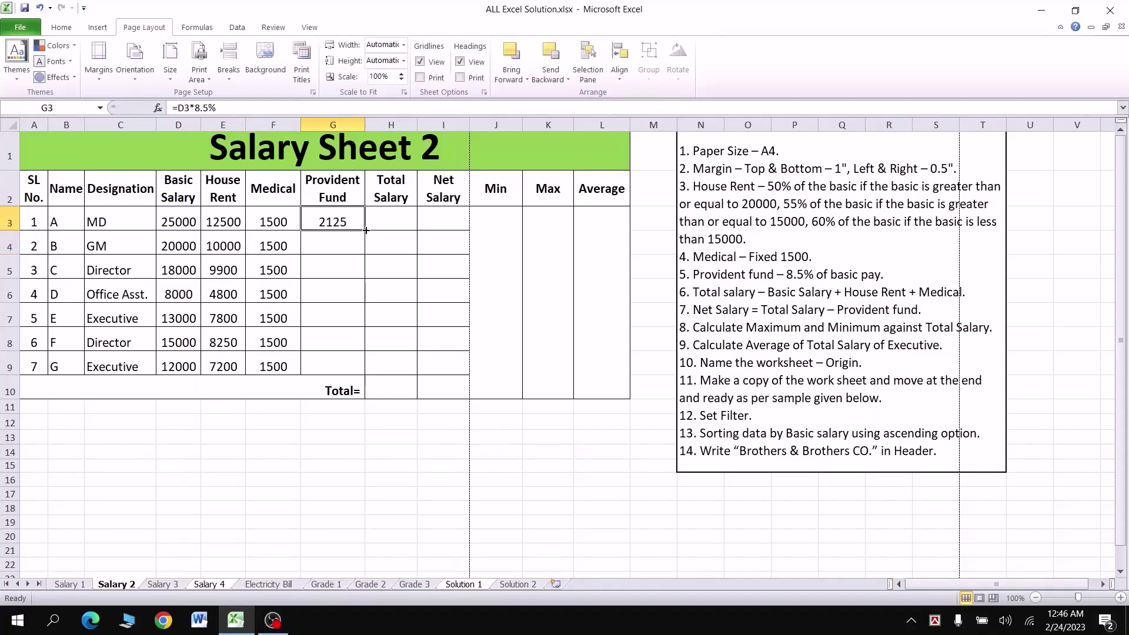
pyautogui.moveTo(365, 230); pyautogui.dragTo(365, 372)
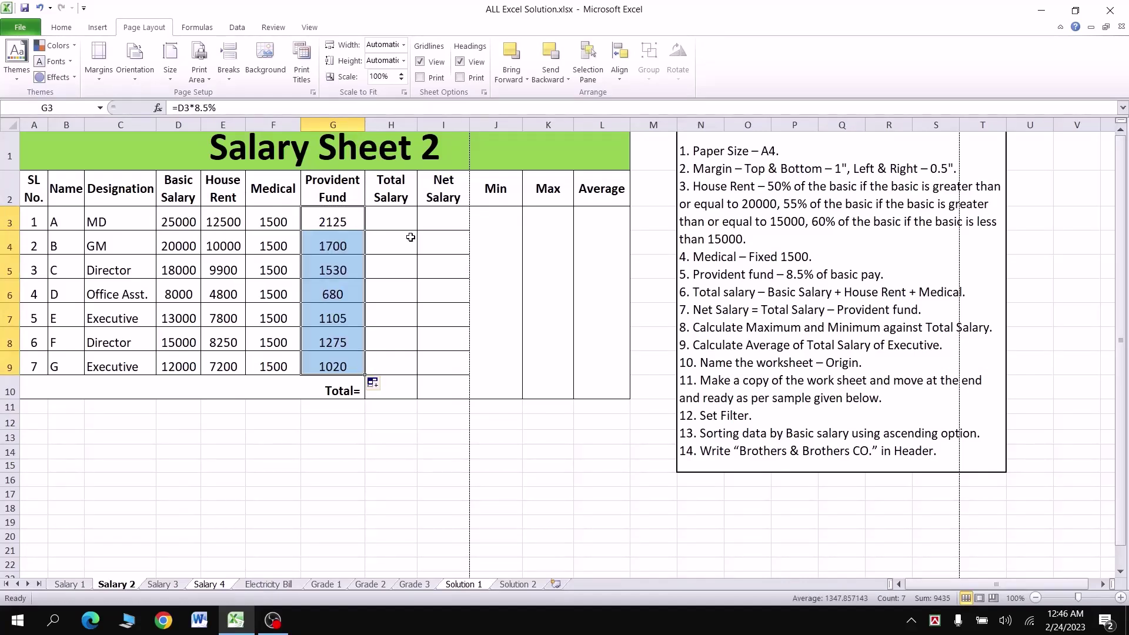
pyautogui.click(400, 218)
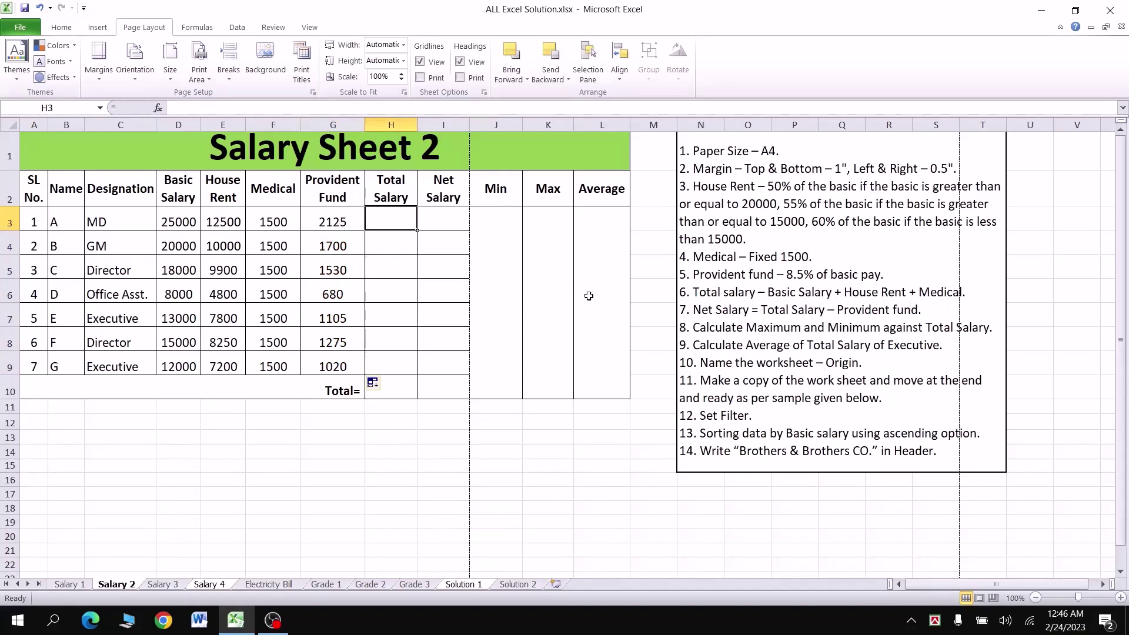
# Step: Enter =D3+E3+F3 in H3 and copy the Total Salary formula down to H9
pyautogui.write('=')
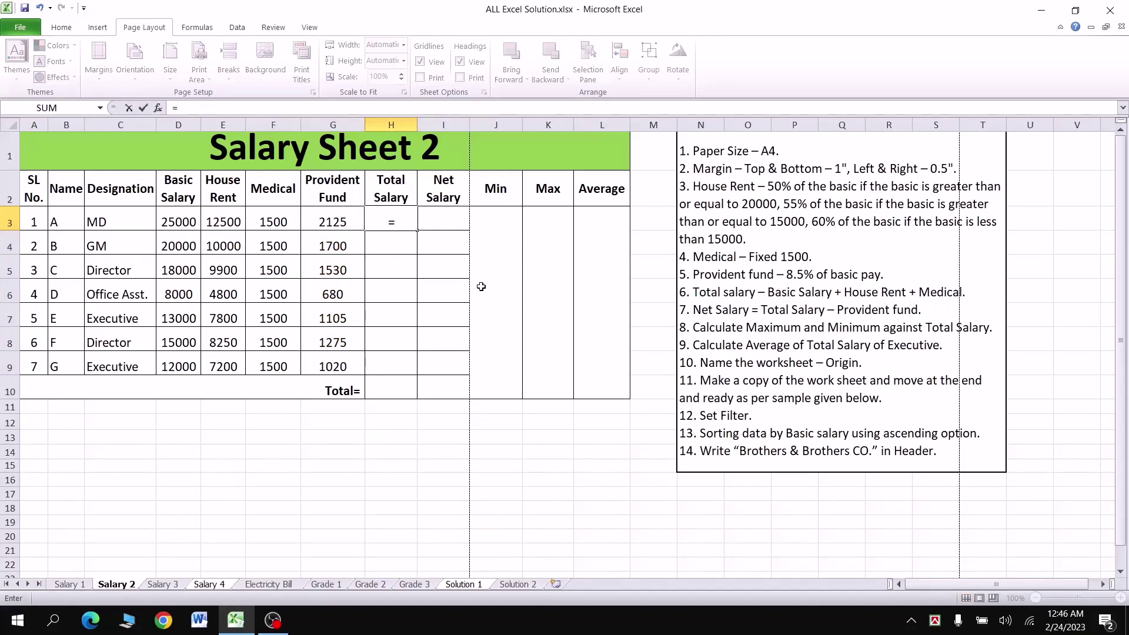
pyautogui.click(175, 221)
pyautogui.write('+')
pyautogui.click(221, 221)
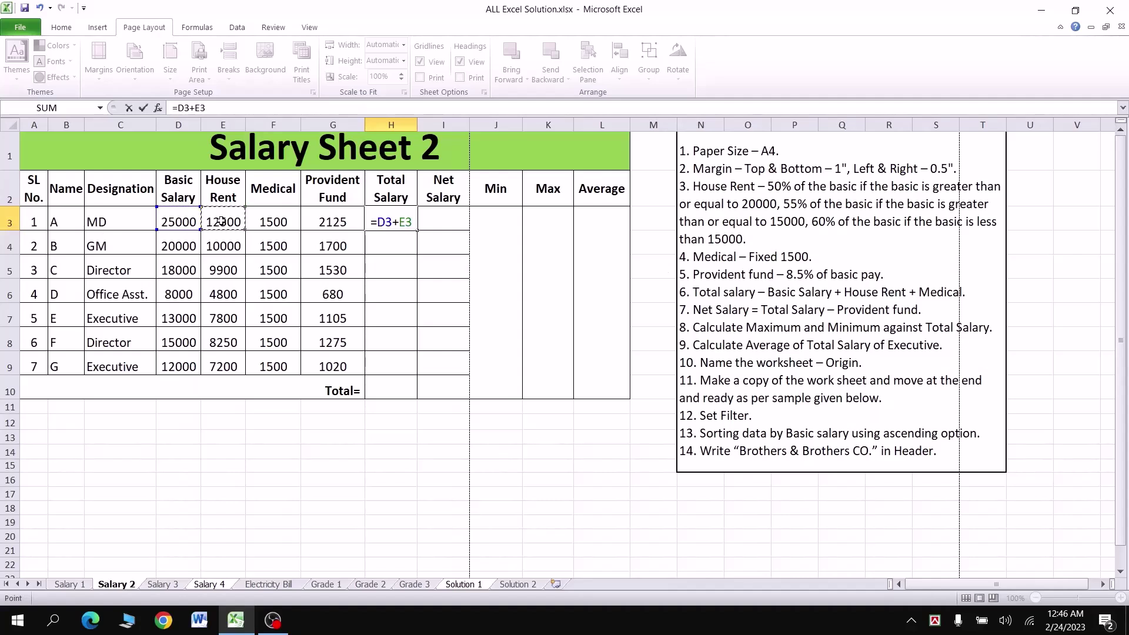
pyautogui.write('+')
pyautogui.click(278, 216)
pyautogui.press('Return')
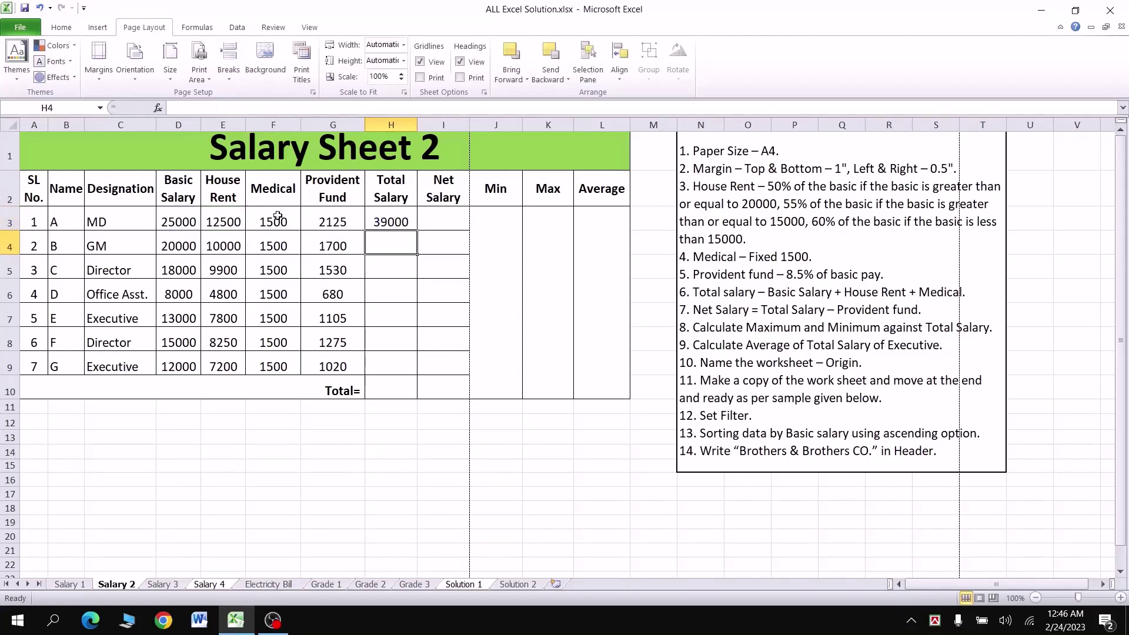
pyautogui.click(385, 219)
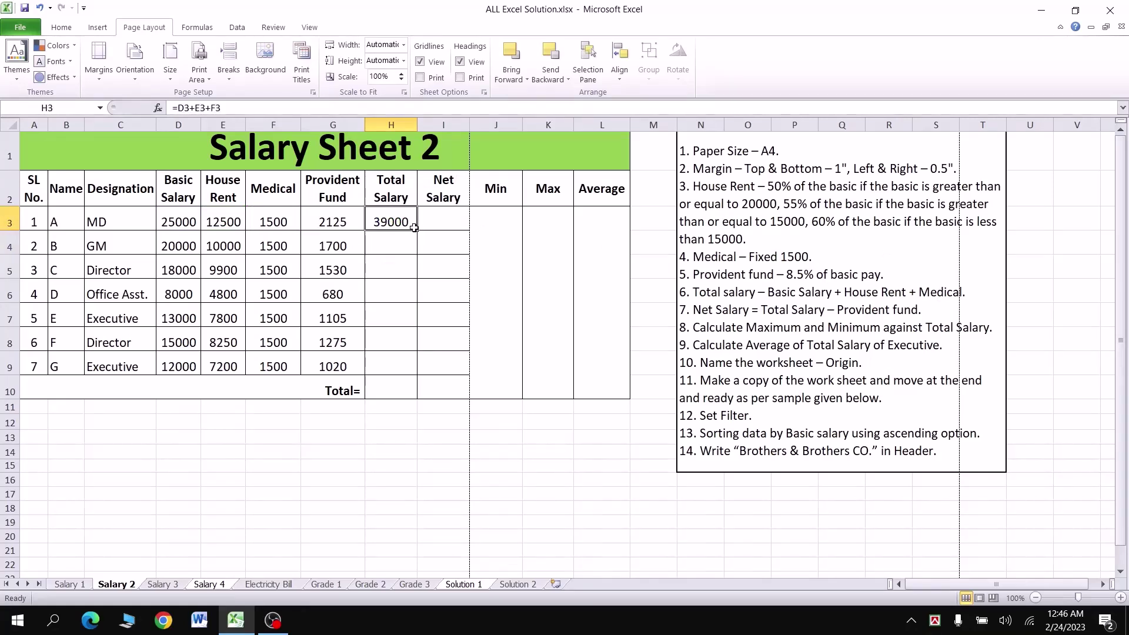
pyautogui.moveTo(417, 229); pyautogui.dragTo(412, 371)
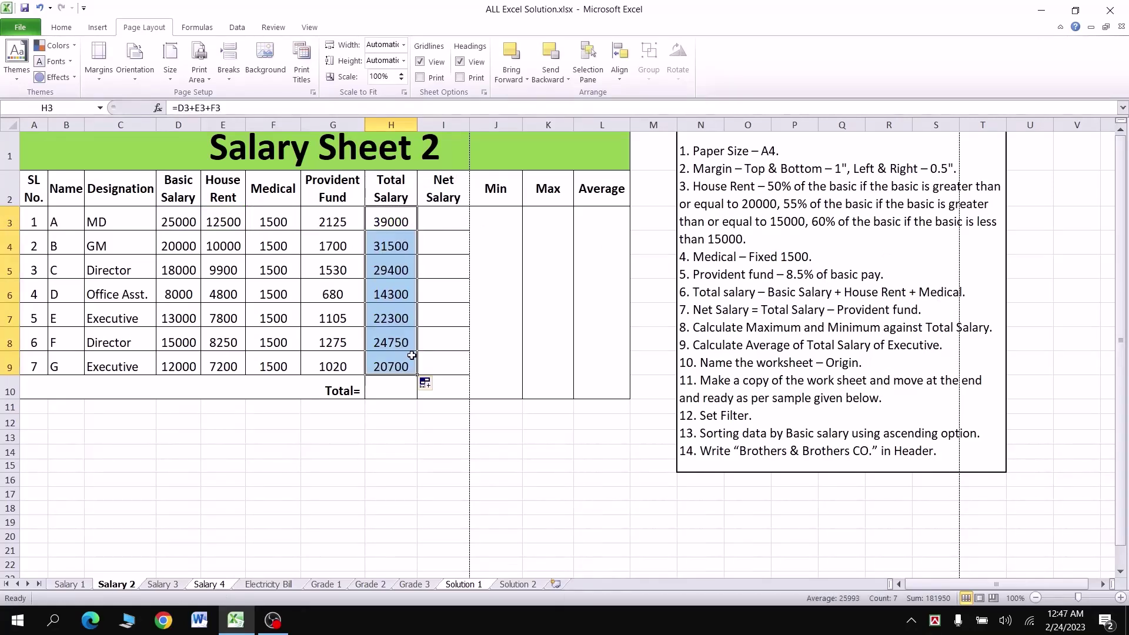
pyautogui.click(451, 217)
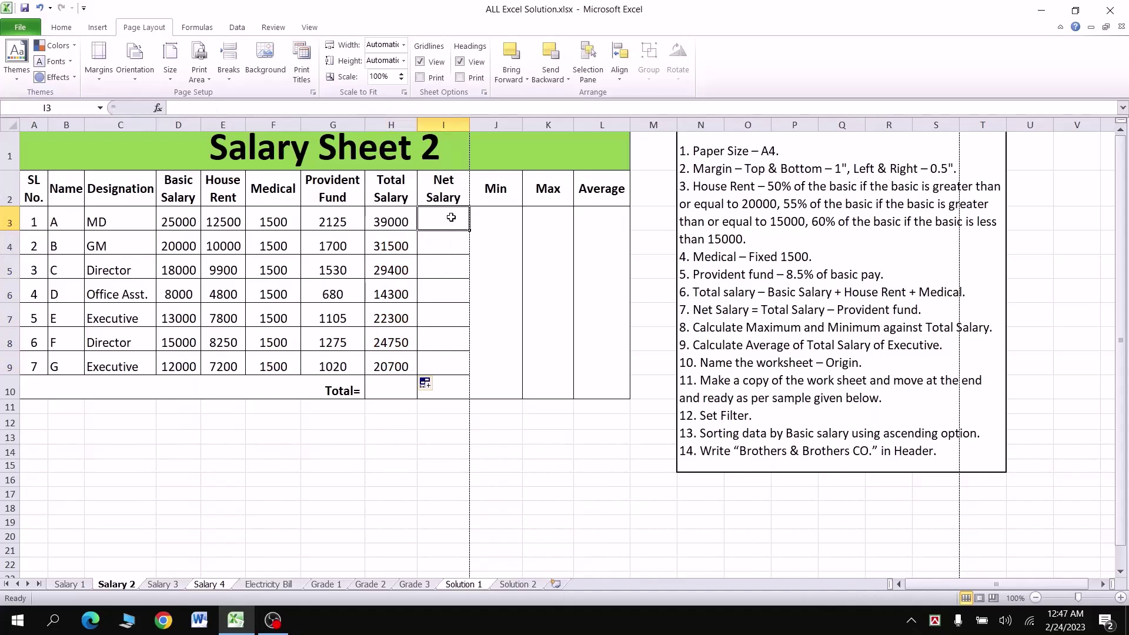
# Step: Enter =H3-G3 in I3 and copy the Net Salary formula down to I9
pyautogui.write('=')
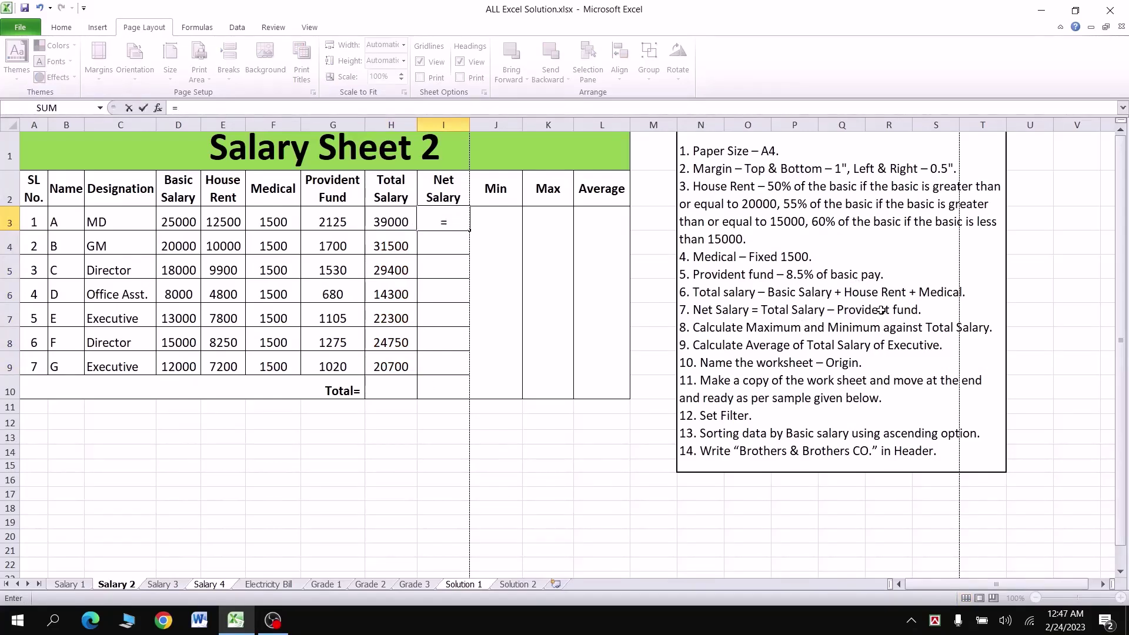
pyautogui.click(383, 225)
pyautogui.write('-')
pyautogui.click(352, 224)
pyautogui.press('Return')
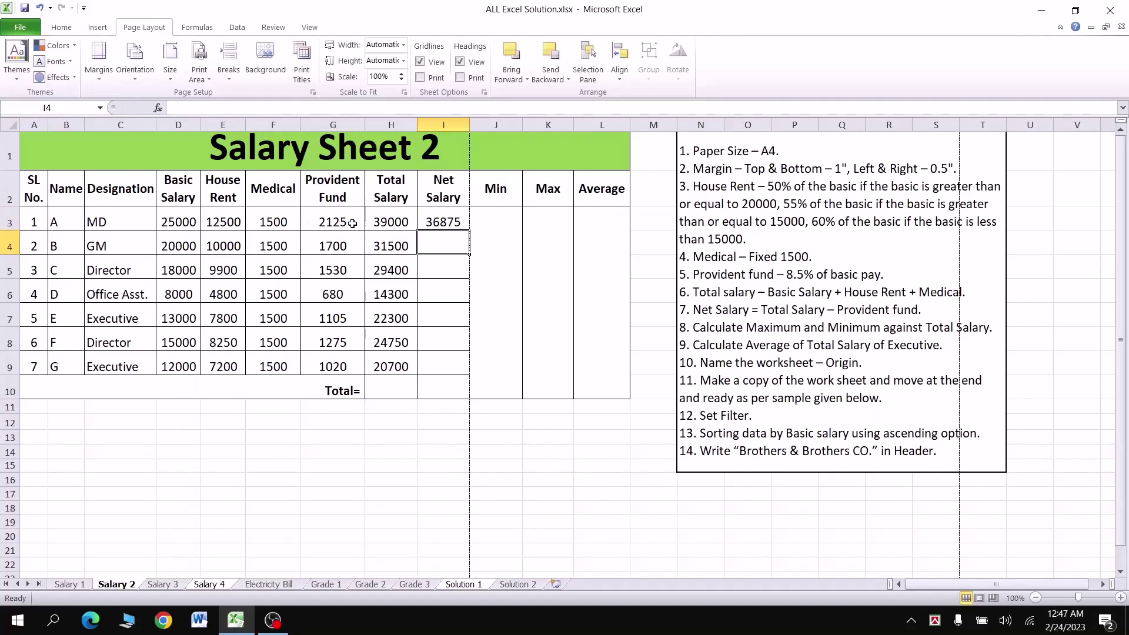
pyautogui.click(443, 222)
pyautogui.moveTo(469, 231); pyautogui.dragTo(464, 371)
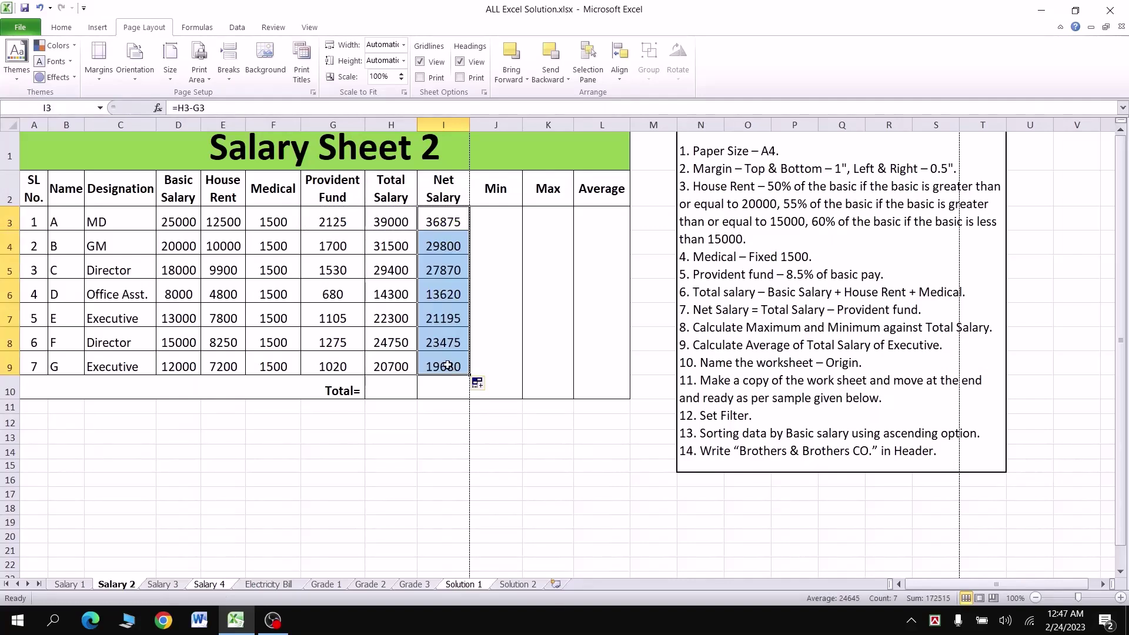
pyautogui.click(396, 392)
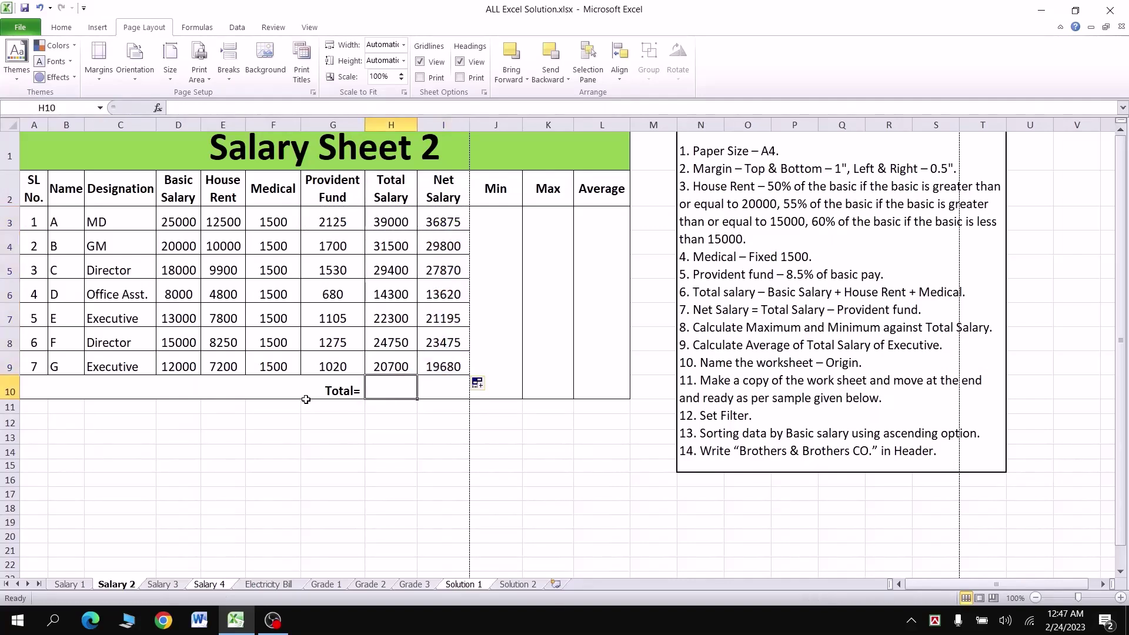
# Step: Enter =SUM(H3:H9) in H10 for a Total Salary total of 181950
pyautogui.write('=')
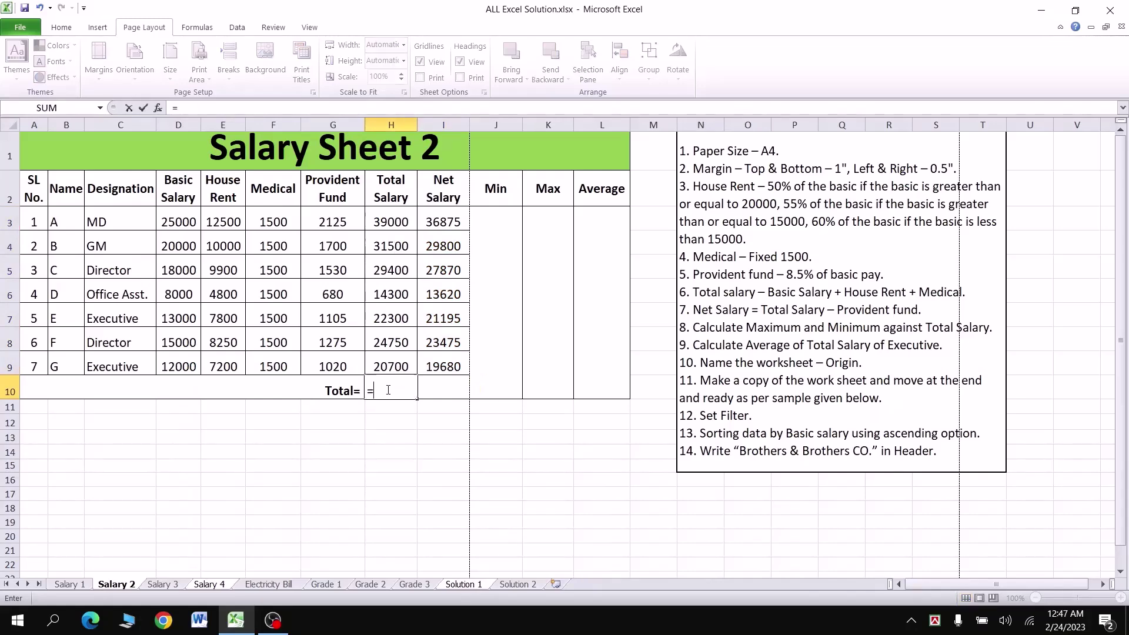
pyautogui.write('sum')
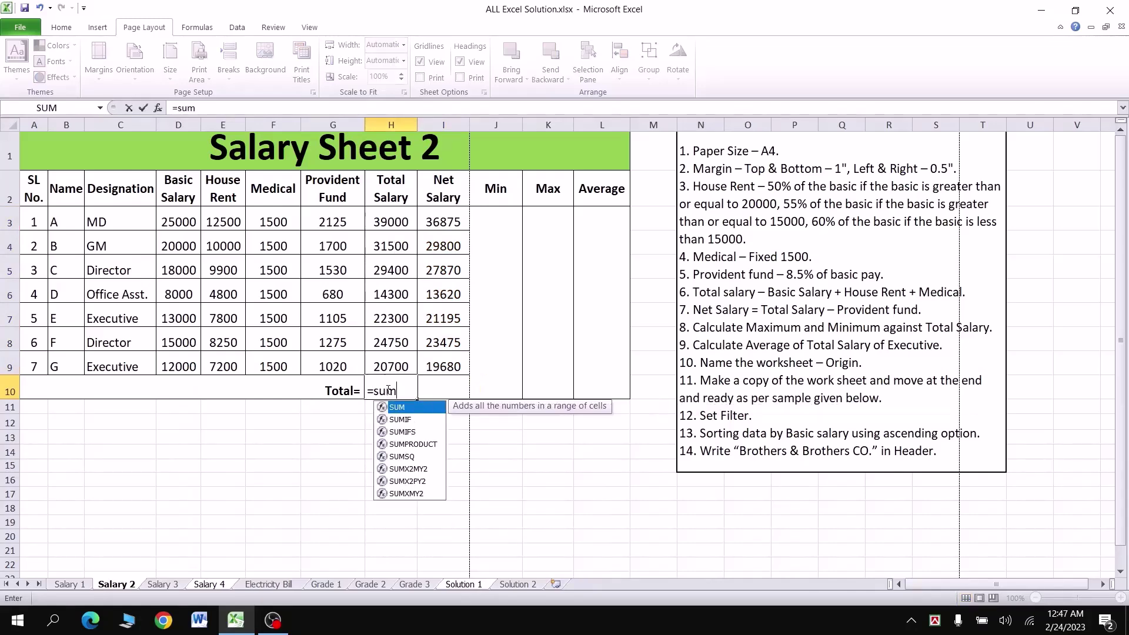
pyautogui.write('(')
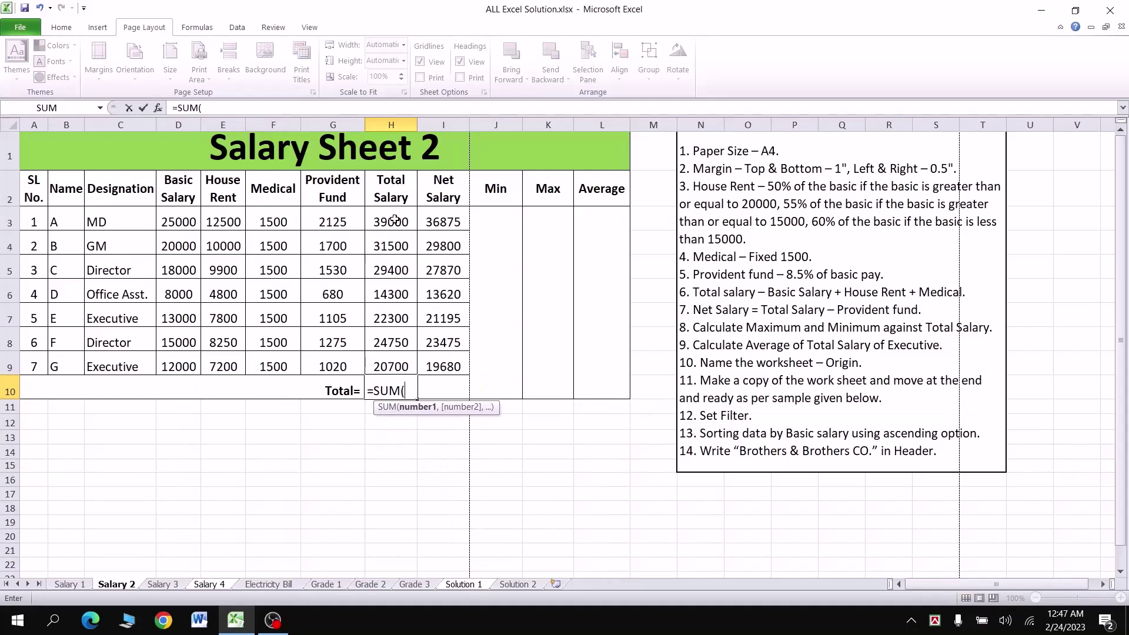
pyautogui.moveTo(392, 219); pyautogui.dragTo(396, 363)
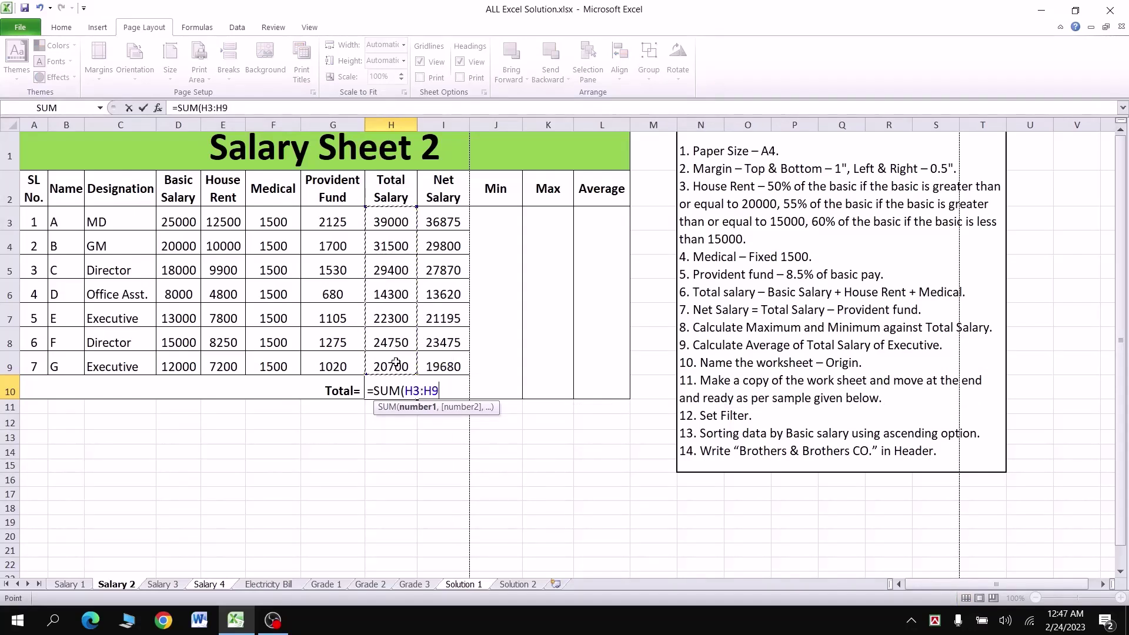
pyautogui.write(')')
pyautogui.press('Return')
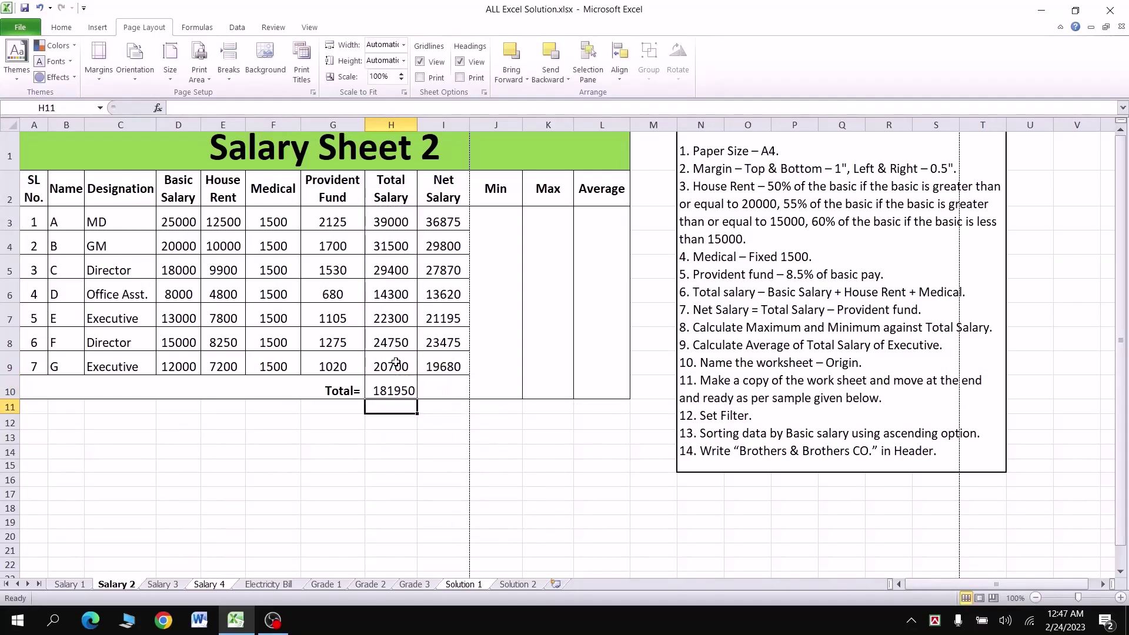
# Step: Check the H3 and I3 formulas, then enter =SUM(I3:I9) in I10 for 172515
pyautogui.click(434, 389)
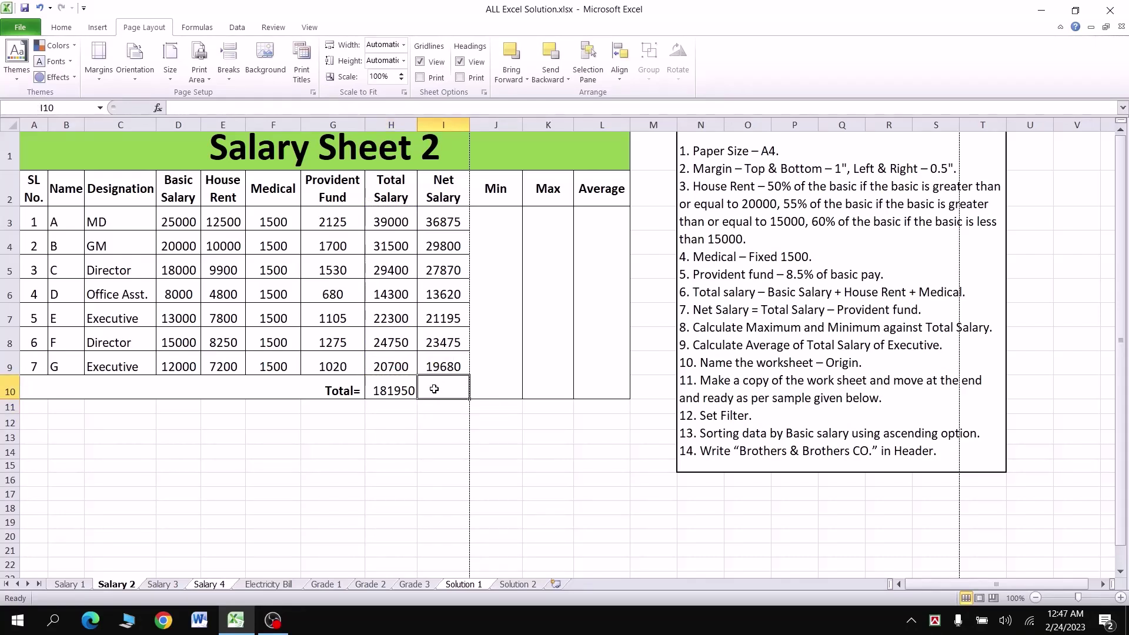
pyautogui.doubleClick(421, 223)
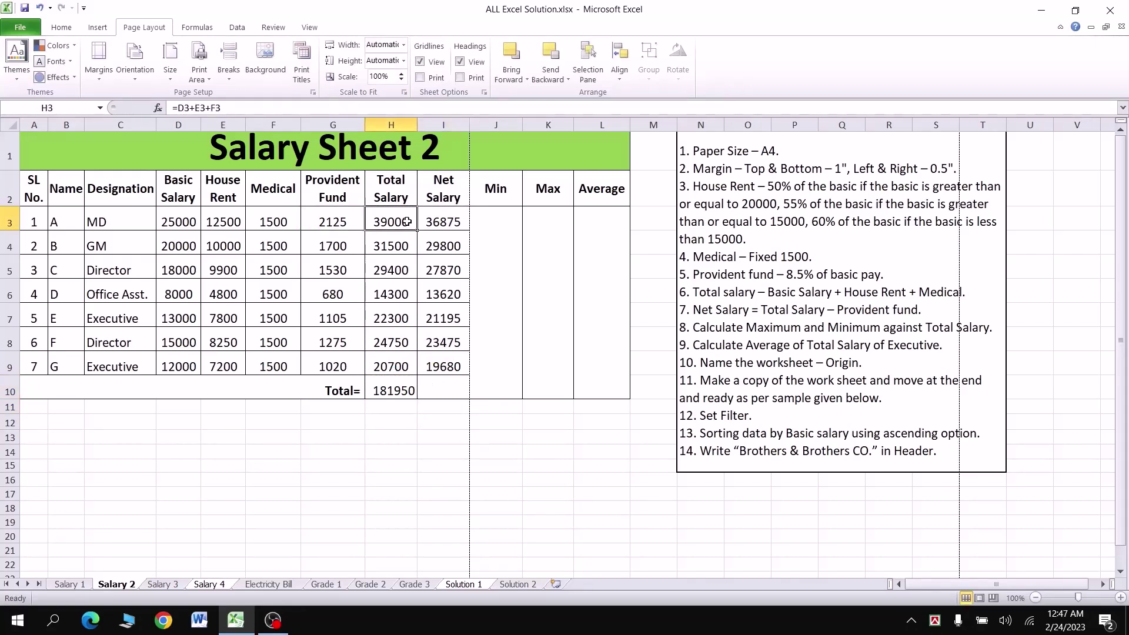
pyautogui.doubleClick(412, 222)
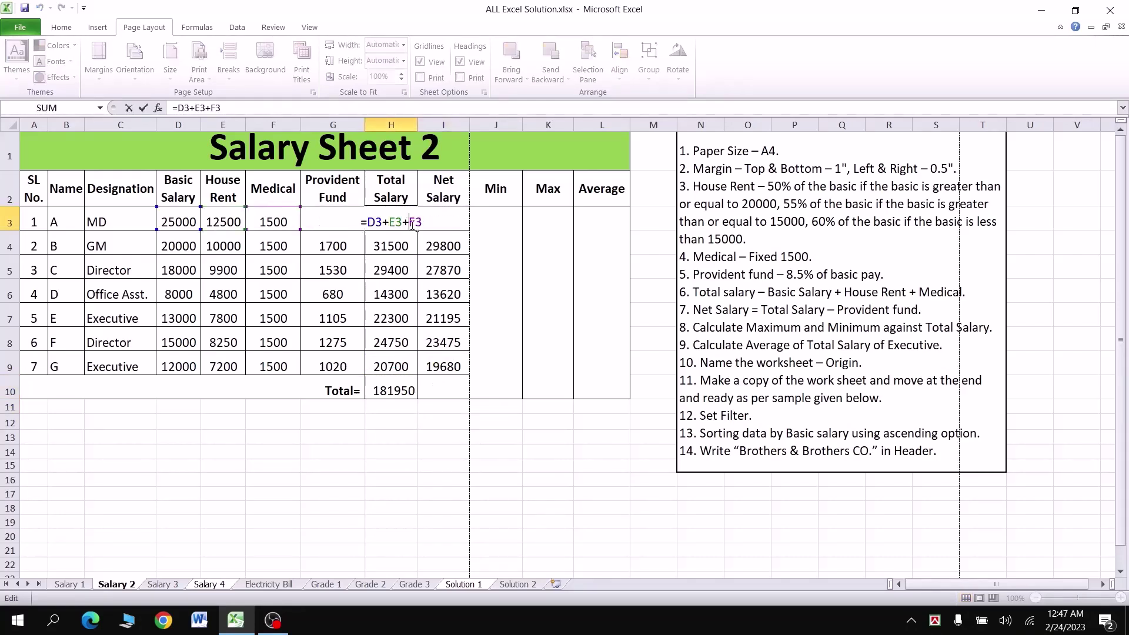
pyautogui.click(443, 388)
pyautogui.write('=')
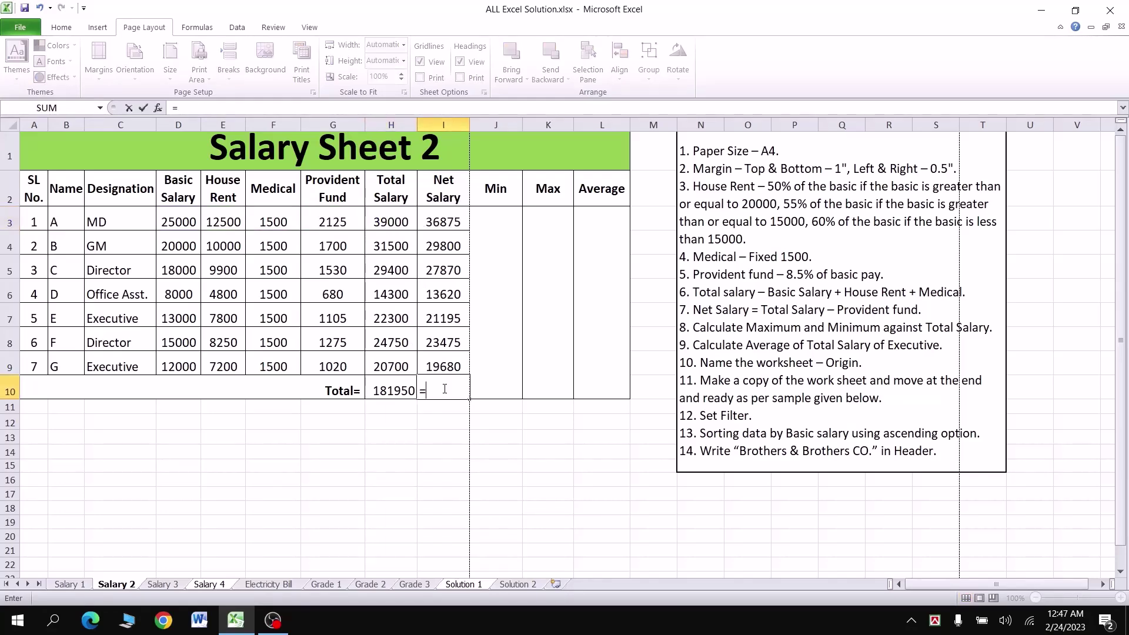
pyautogui.write('S')
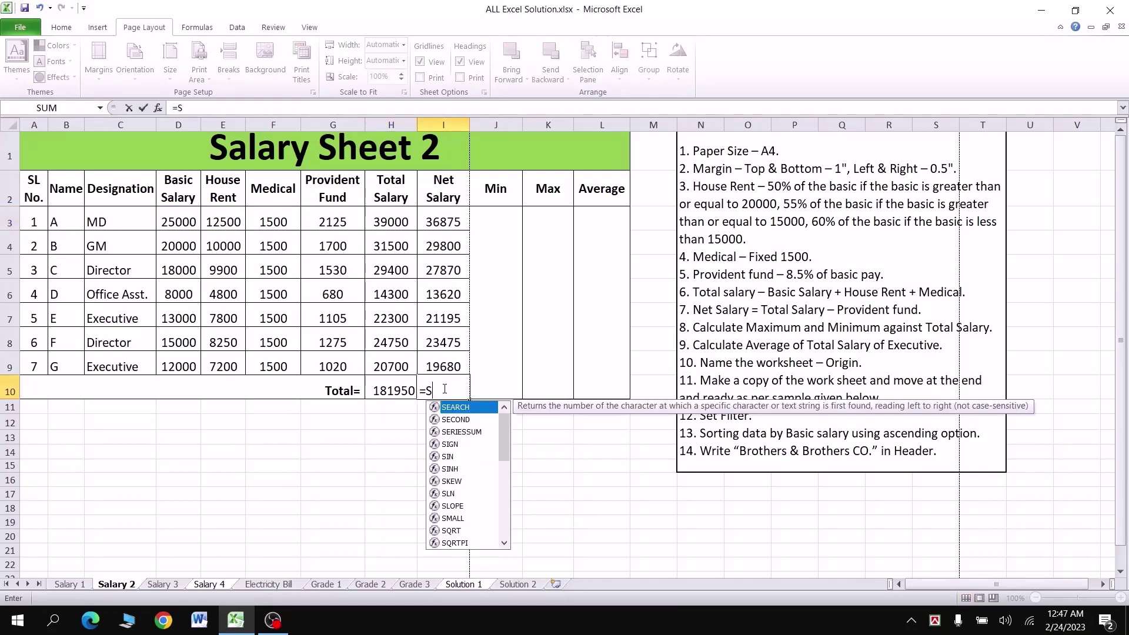
pyautogui.write('um')
pyautogui.press('Tab')
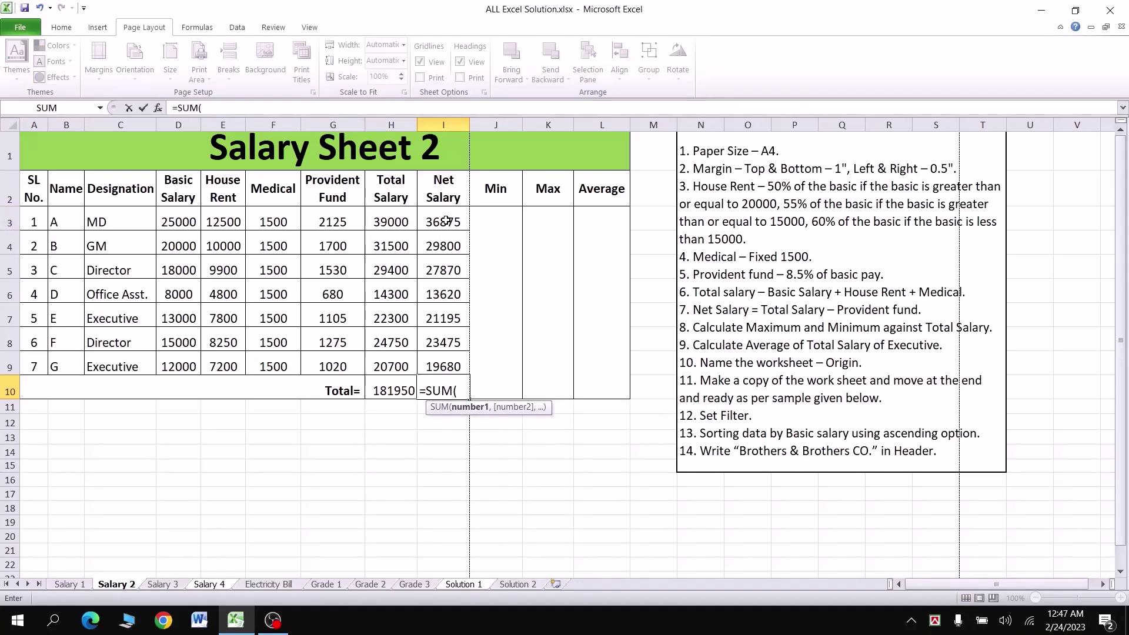
pyautogui.moveTo(447, 220); pyautogui.dragTo(447, 367)
pyautogui.write(')')
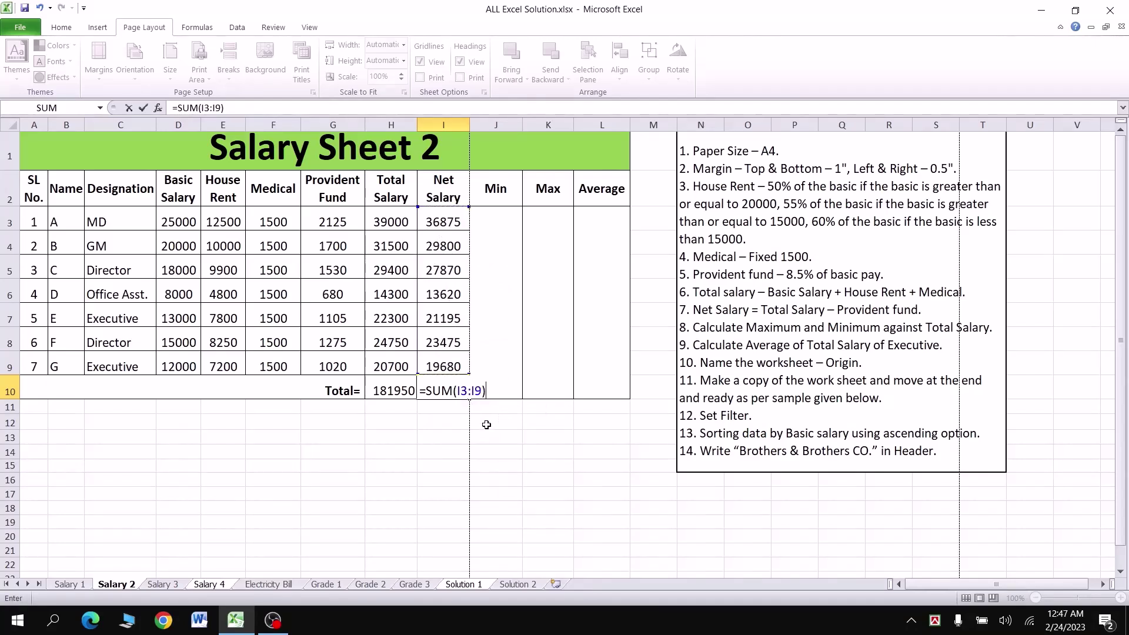
pyautogui.press('Return')
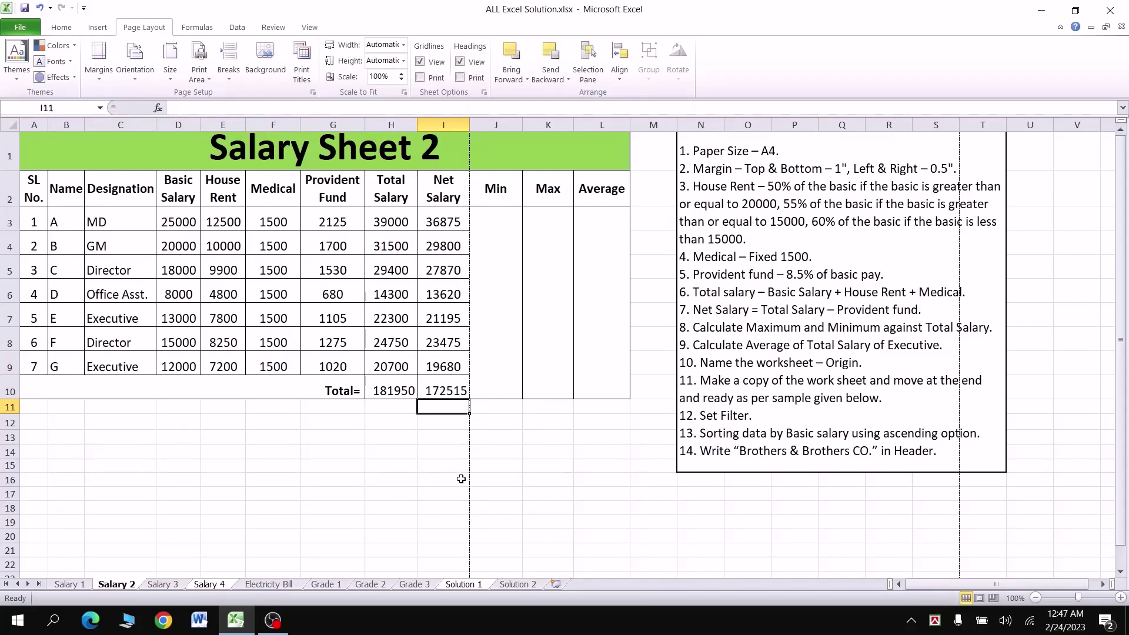
pyautogui.moveTo(495, 222); pyautogui.dragTo(496, 391)
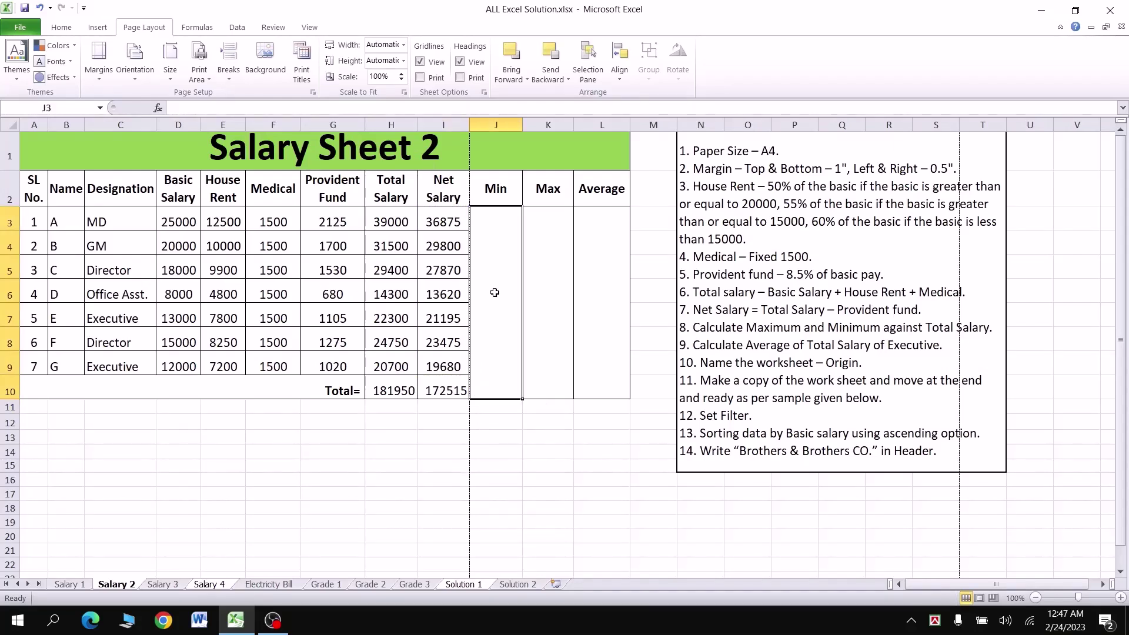
# Step: Enter =MIN(H3:H9) in the merged Min cell, giving 14300
pyautogui.write('=mi')
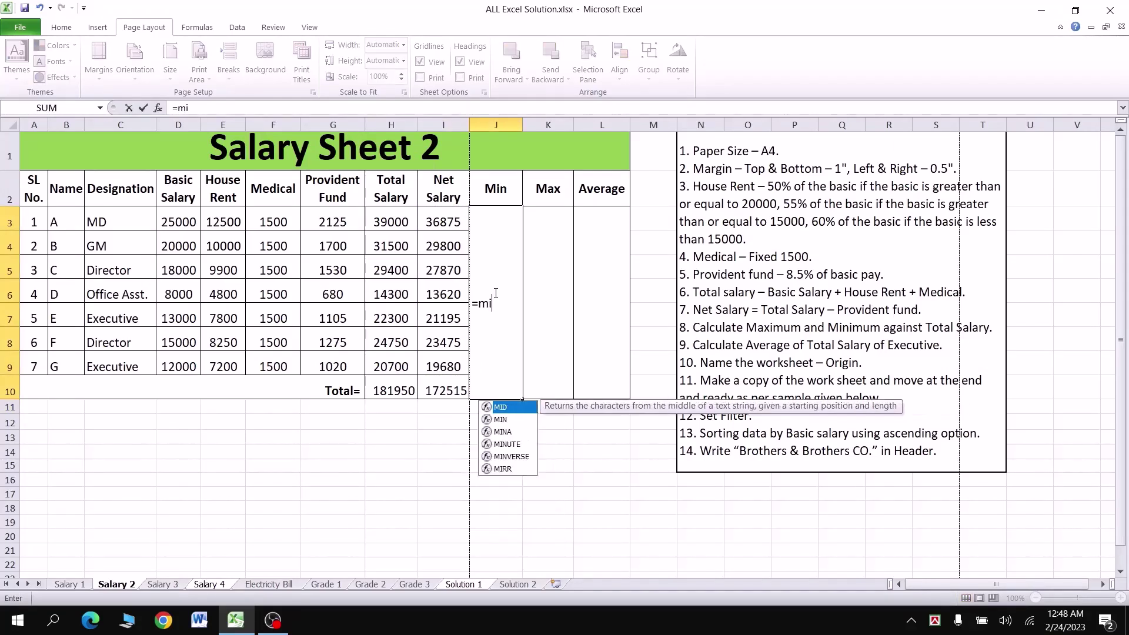
pyautogui.write('n')
pyautogui.press('Tab')
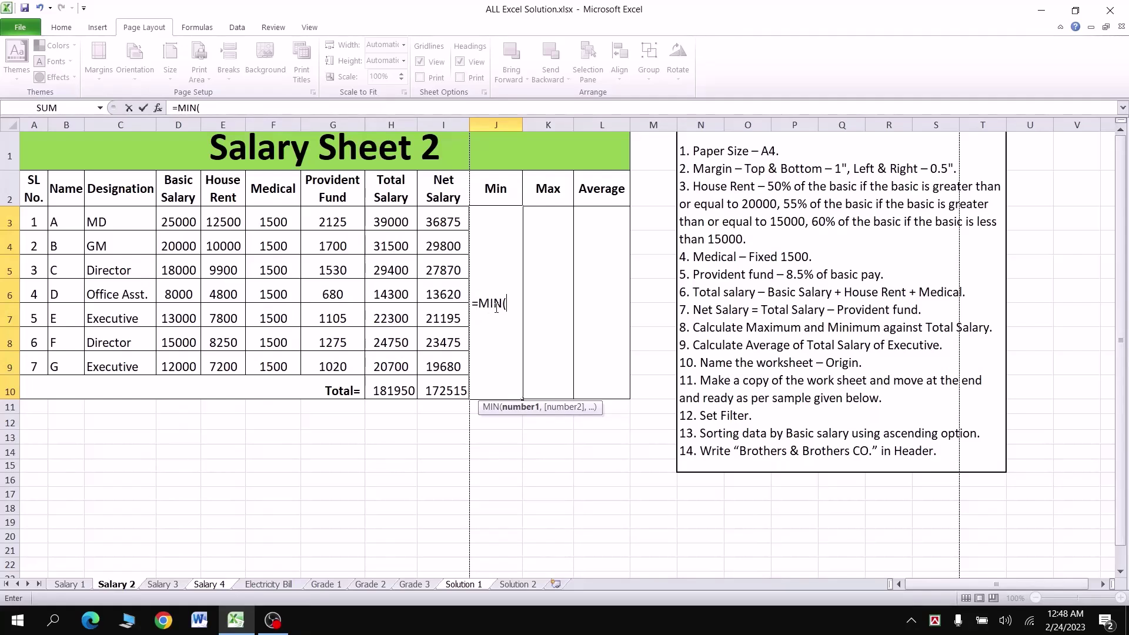
pyautogui.moveTo(394, 220); pyautogui.dragTo(394, 361)
pyautogui.write(')')
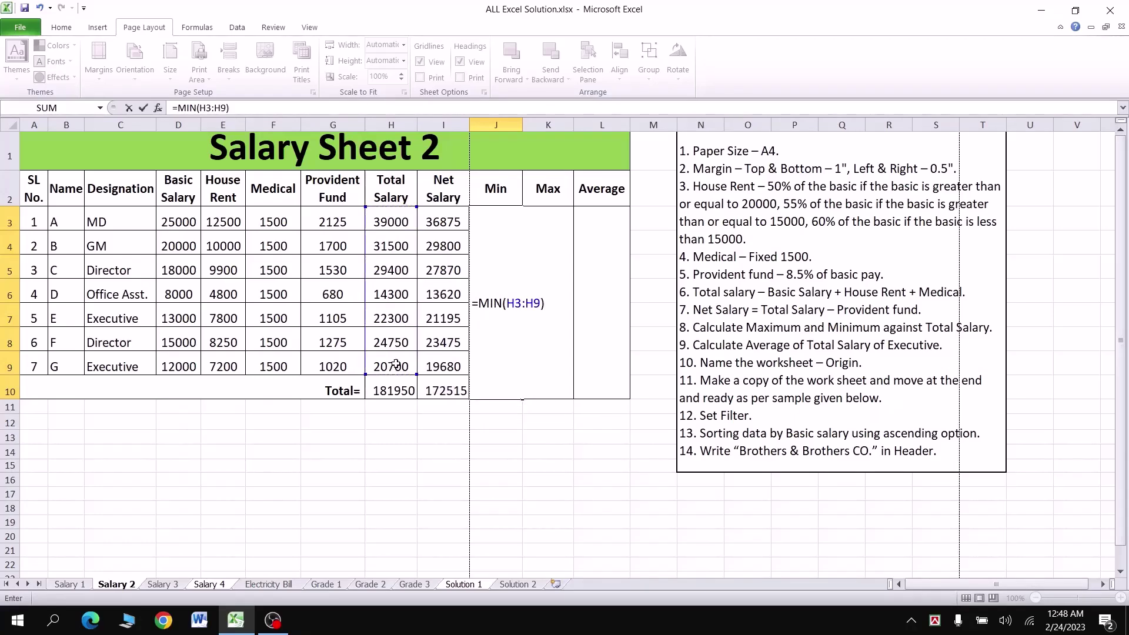
pyautogui.press('Return')
# Step: Enter =MAX(H3:H9) in the merged Max cell, giving 39000
pyautogui.click(540, 313)
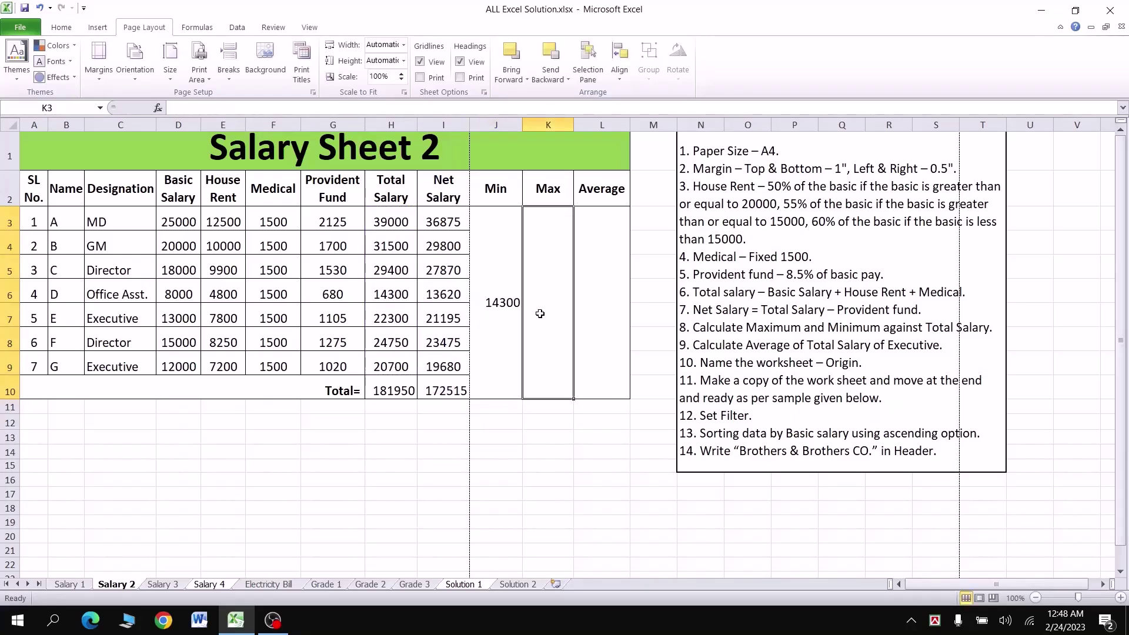
pyautogui.write('=')
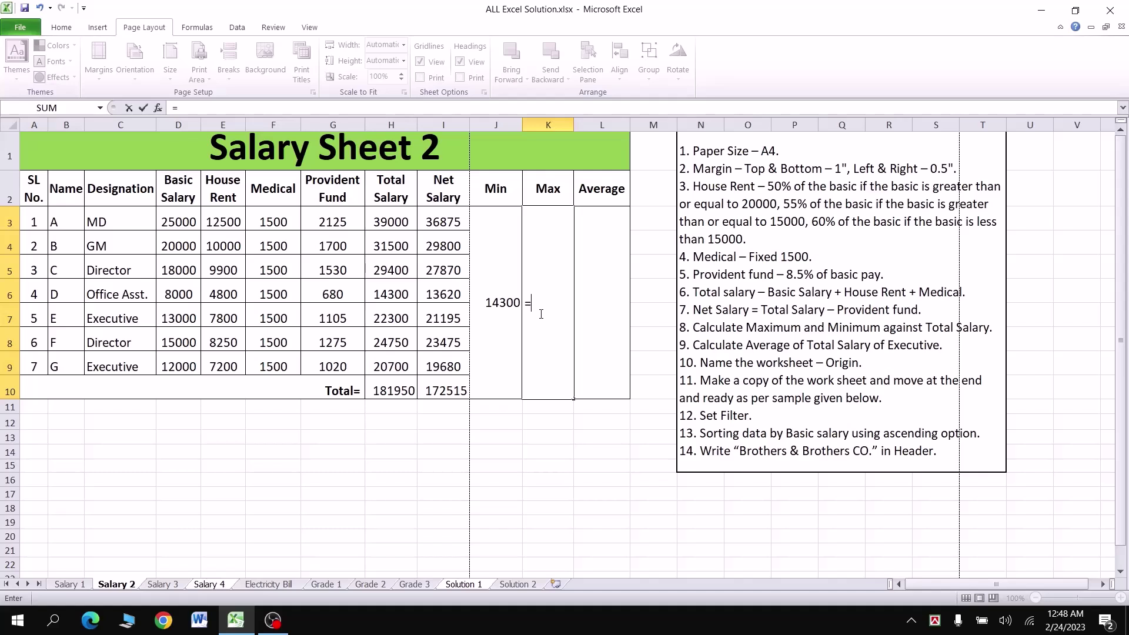
pyautogui.write('max')
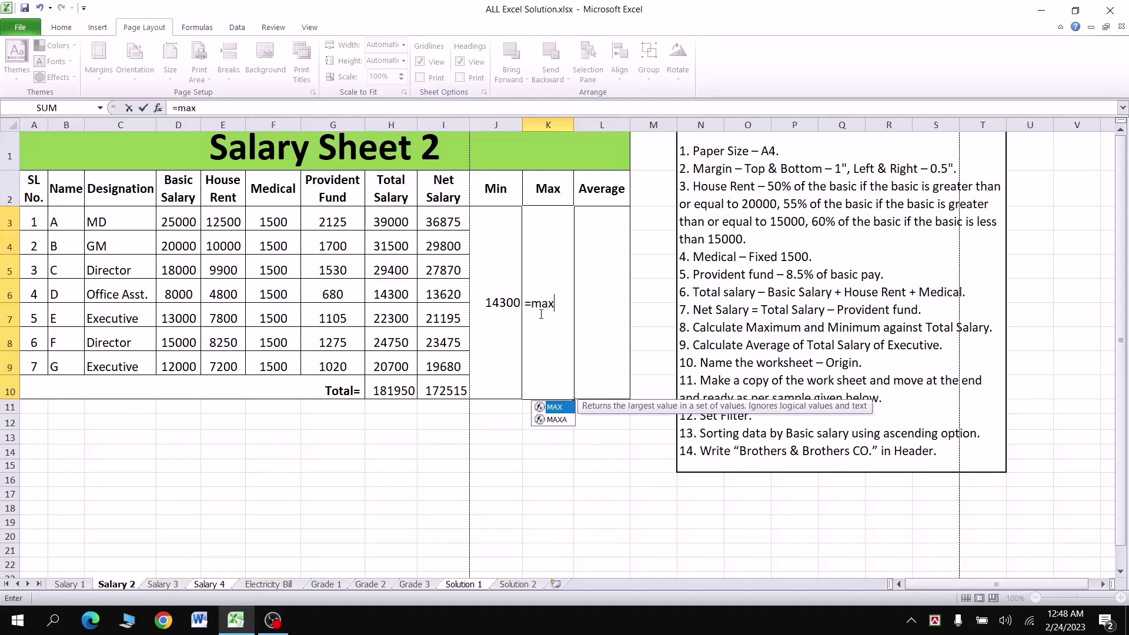
pyautogui.write('(')
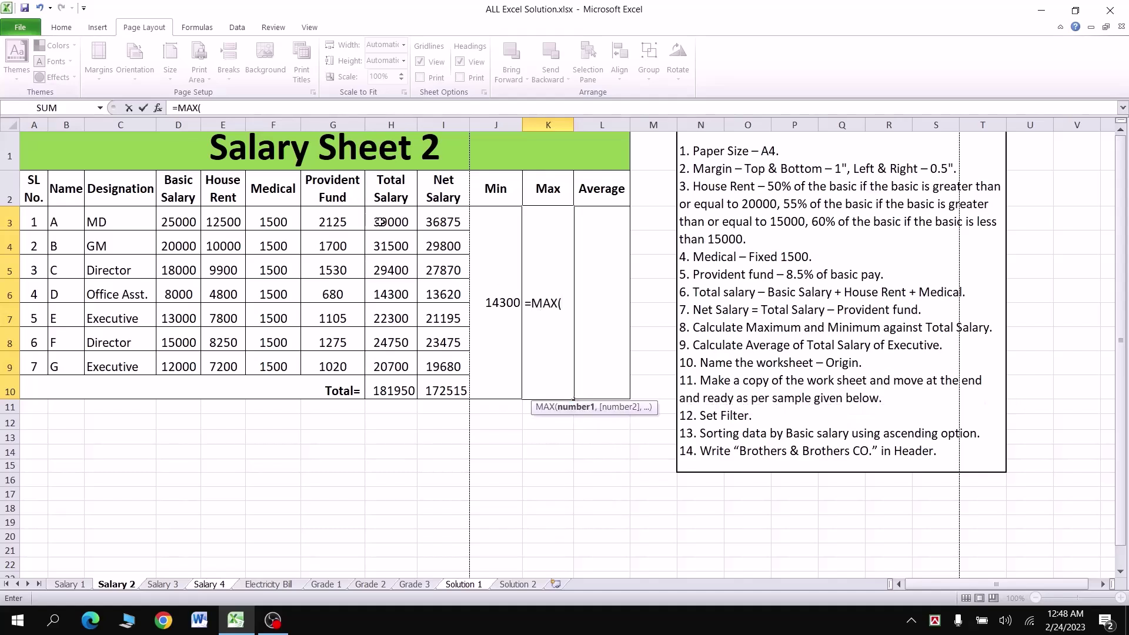
pyautogui.moveTo(384, 222); pyautogui.dragTo(390, 363)
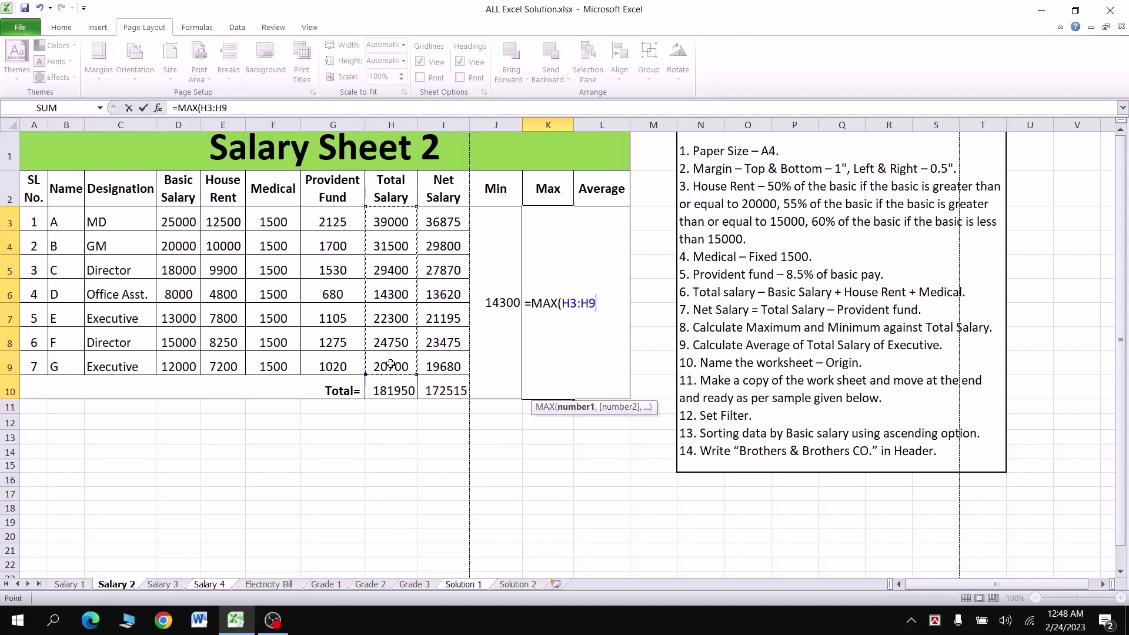
pyautogui.write(')')
pyautogui.press('Return')
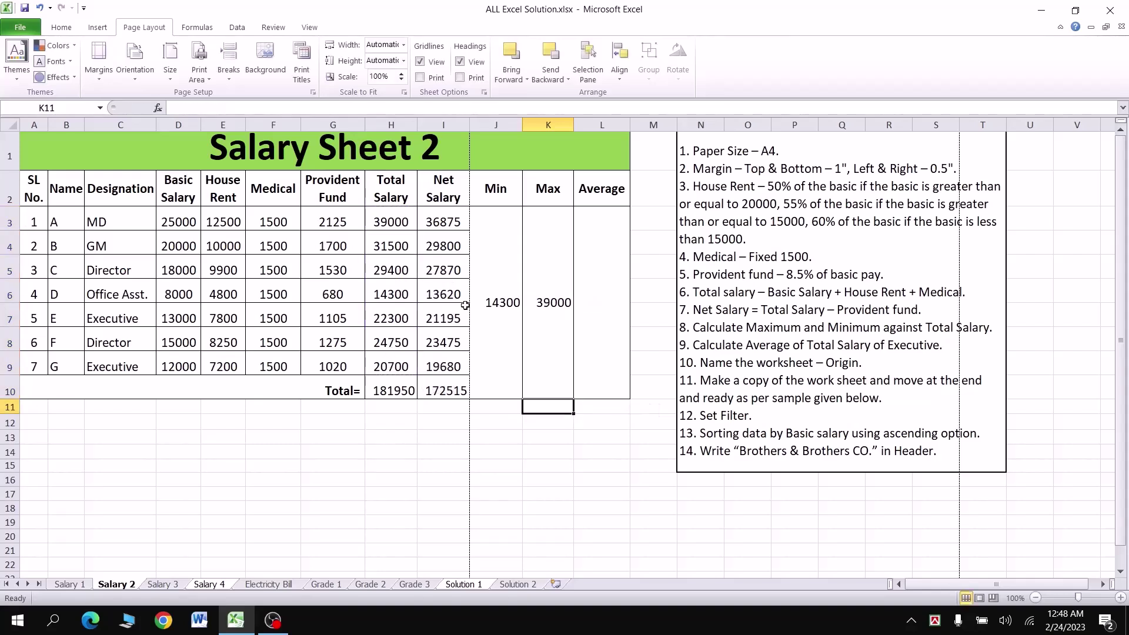
pyautogui.click(595, 281)
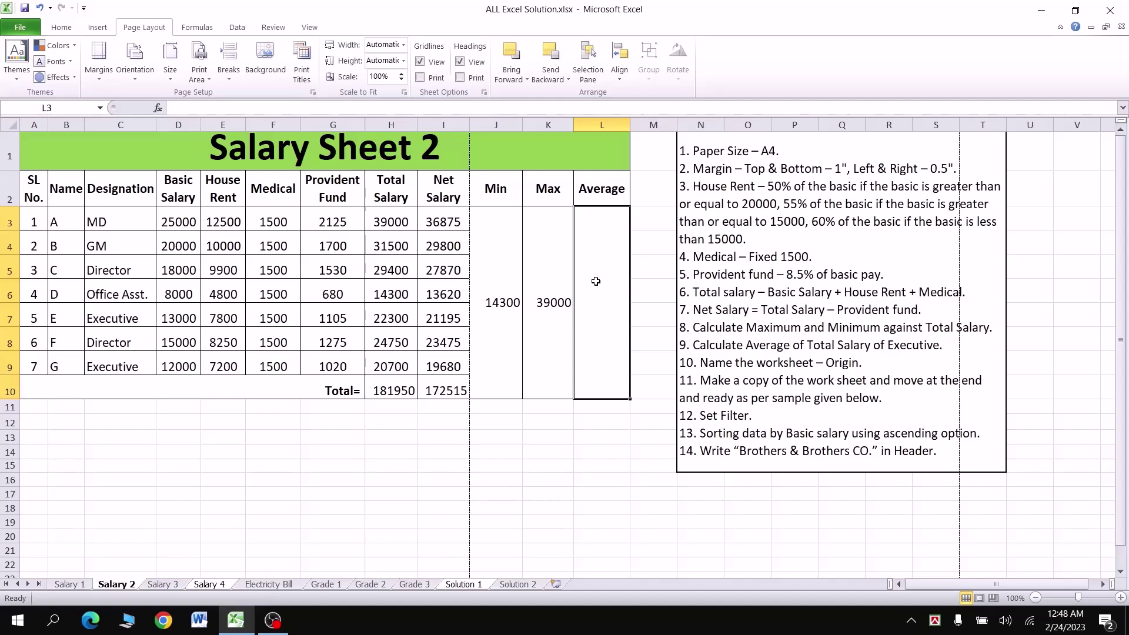
# Step: Enter =AVERAGE(H7,H9) in L3 so the Average cell shows 21500
pyautogui.write('=')
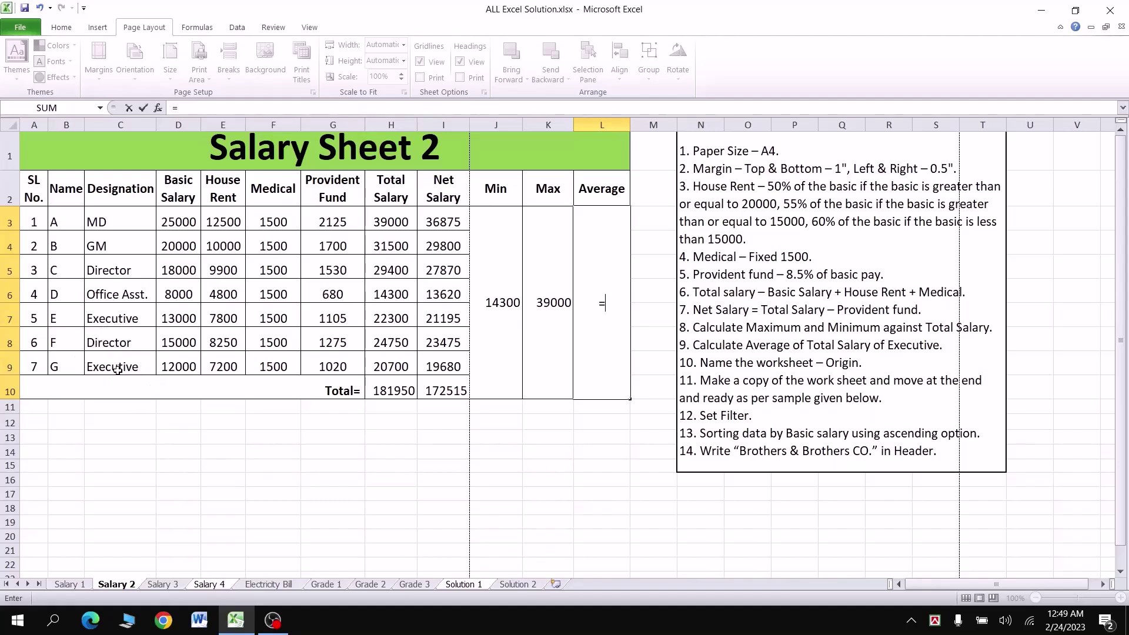
pyautogui.write('ava')
pyautogui.press('BackSpace')
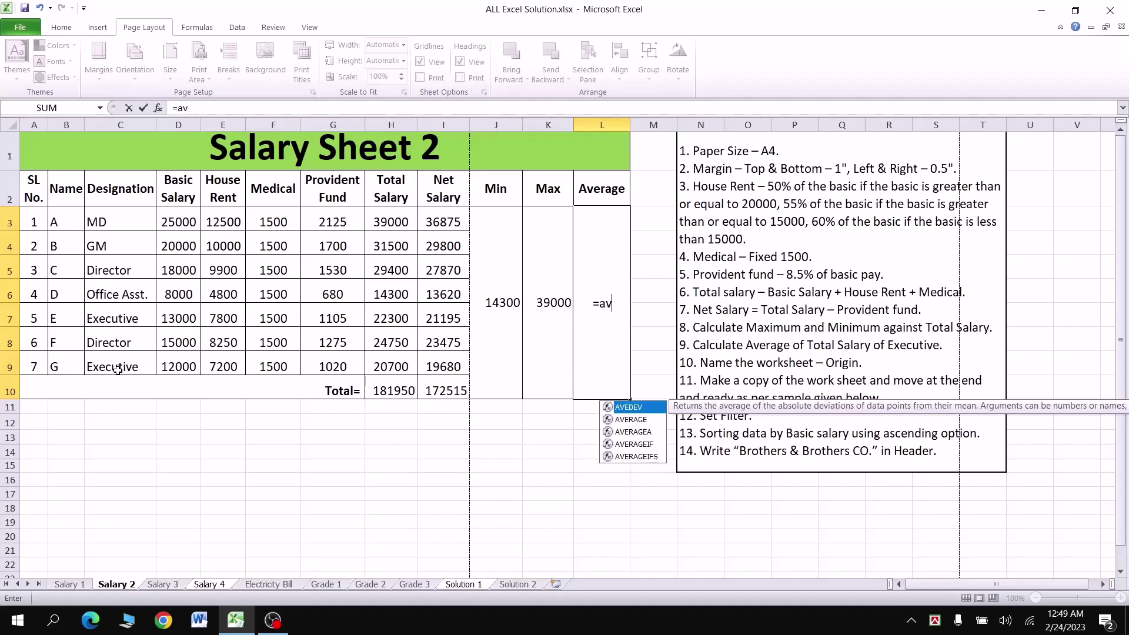
pyautogui.write('erage')
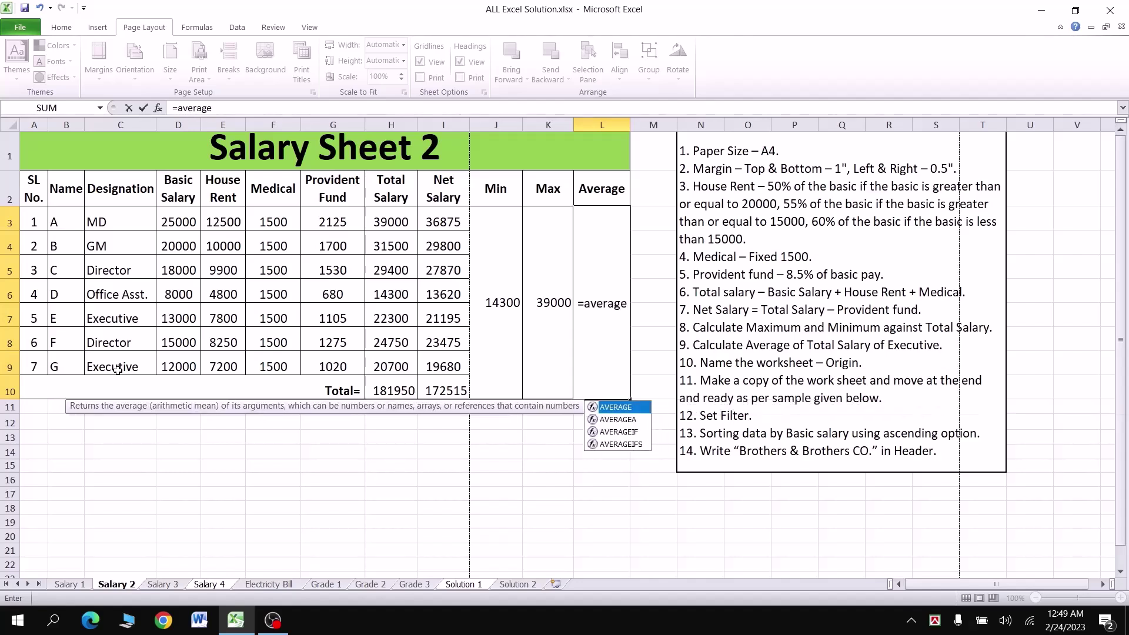
pyautogui.press('Tab')
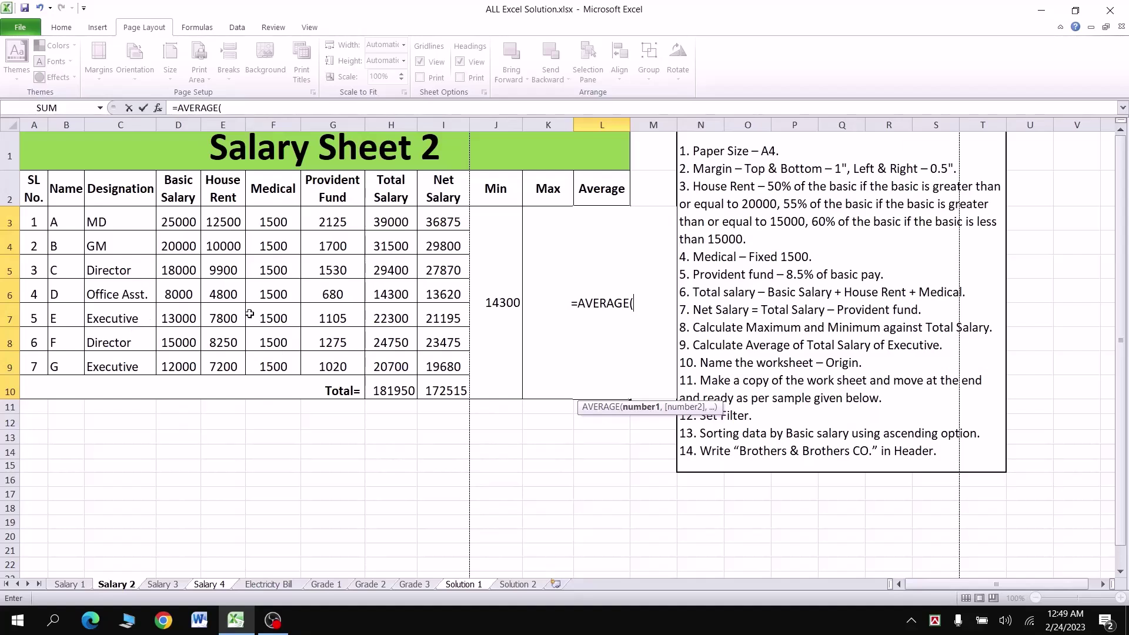
pyautogui.click(395, 318)
pyautogui.write(',')
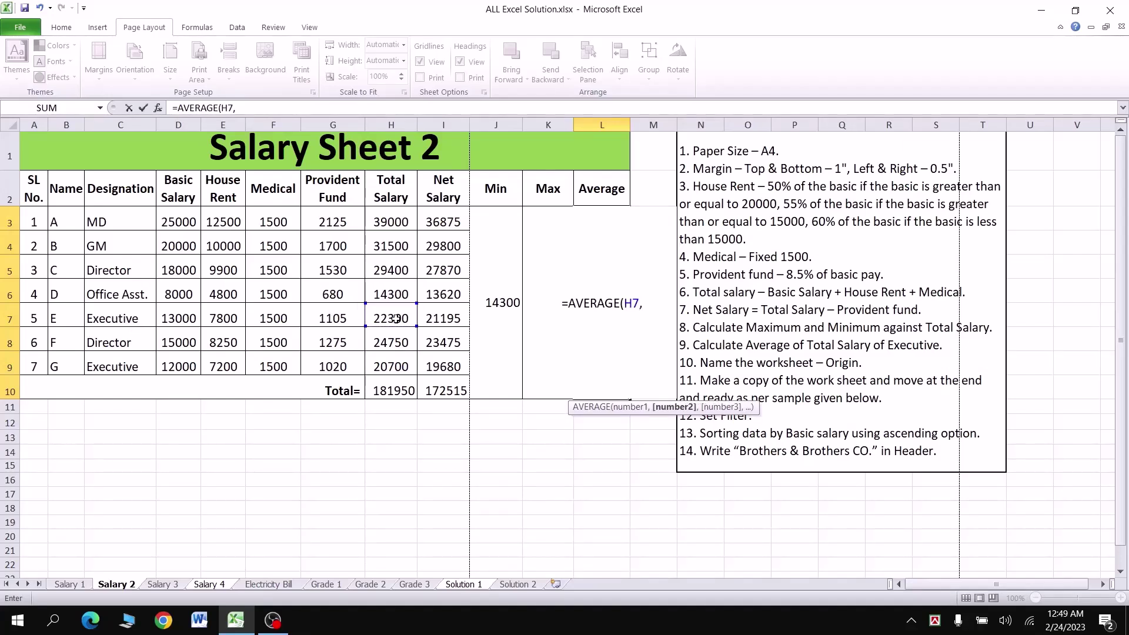
pyautogui.click(380, 367)
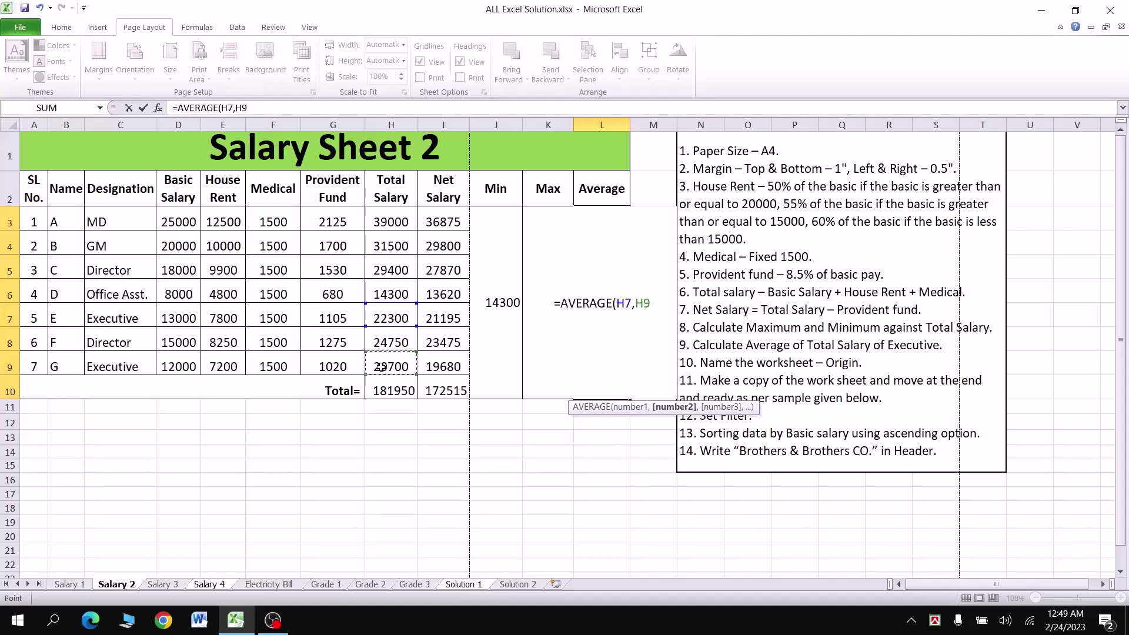
pyautogui.write(')')
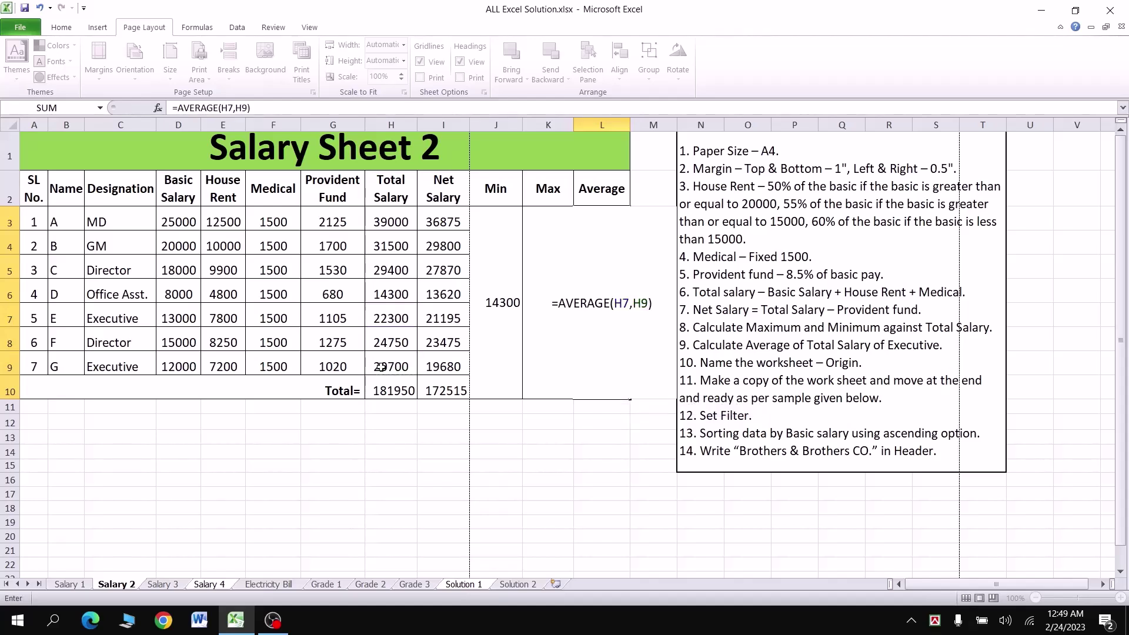
pyautogui.press('Return')
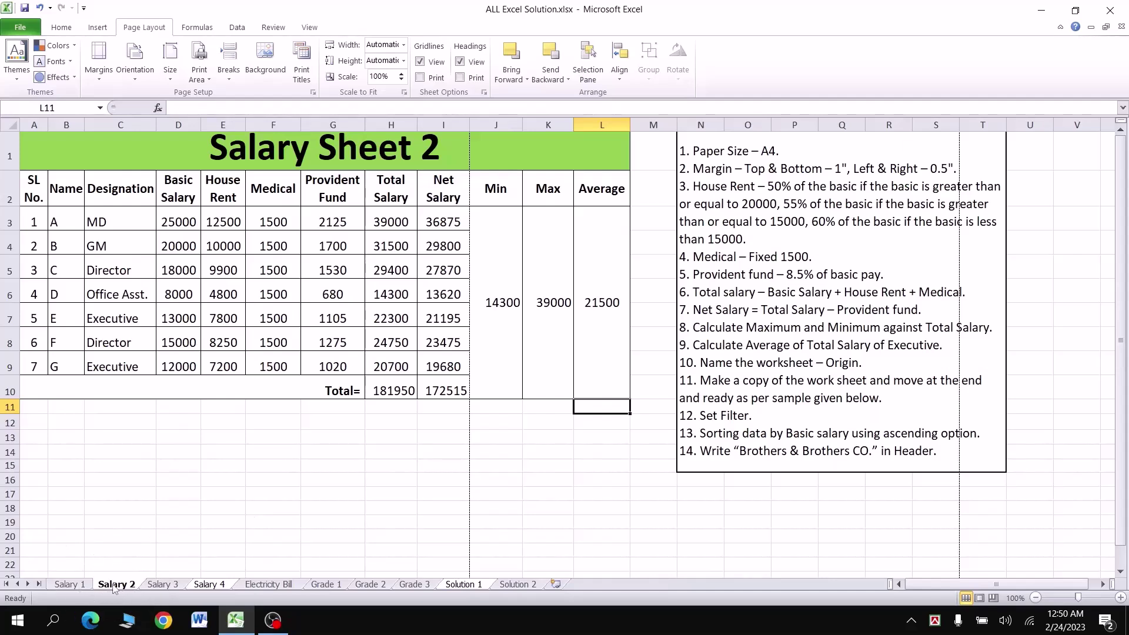
# Step: Rename the Salary 2 sheet tab to 'Origin'
pyautogui.rightClick(115, 589)
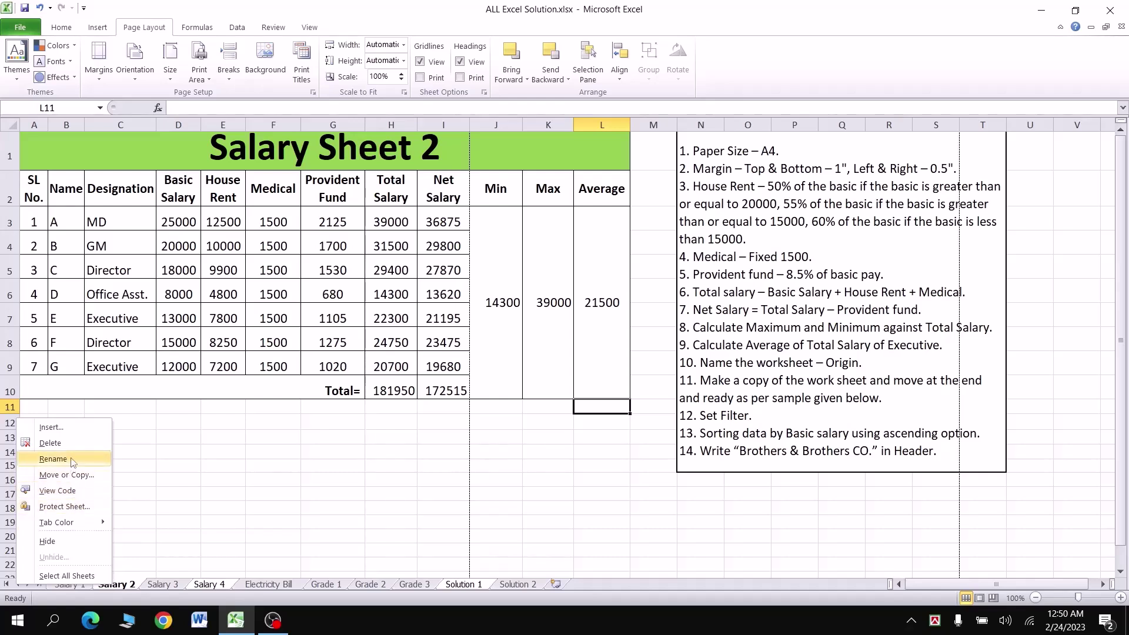
pyautogui.click(53, 460)
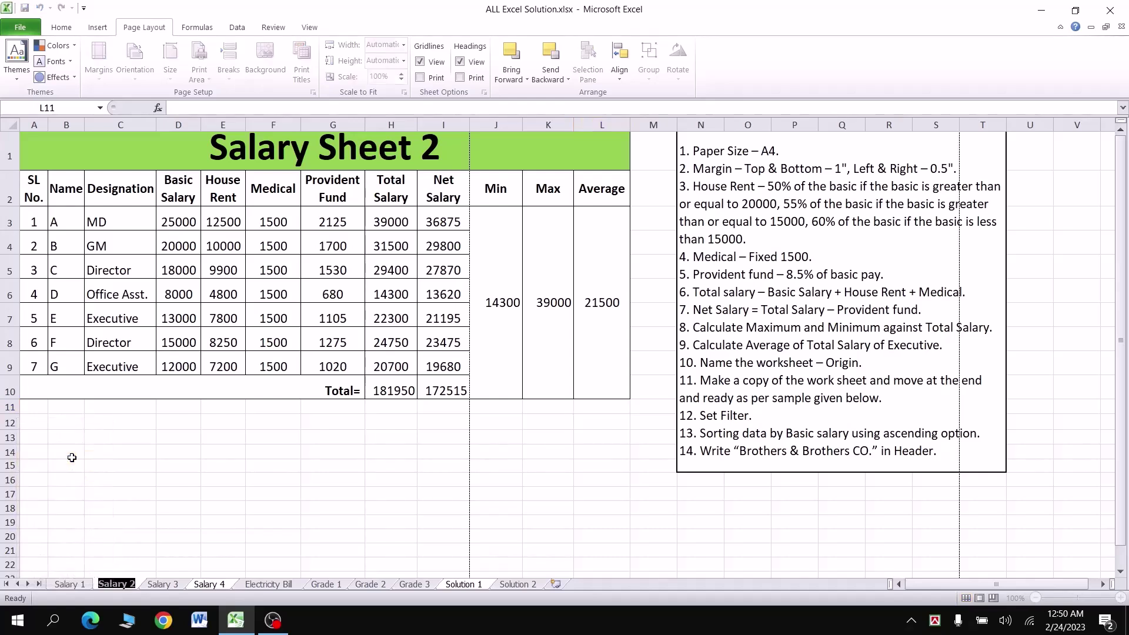
pyautogui.write('Ori')
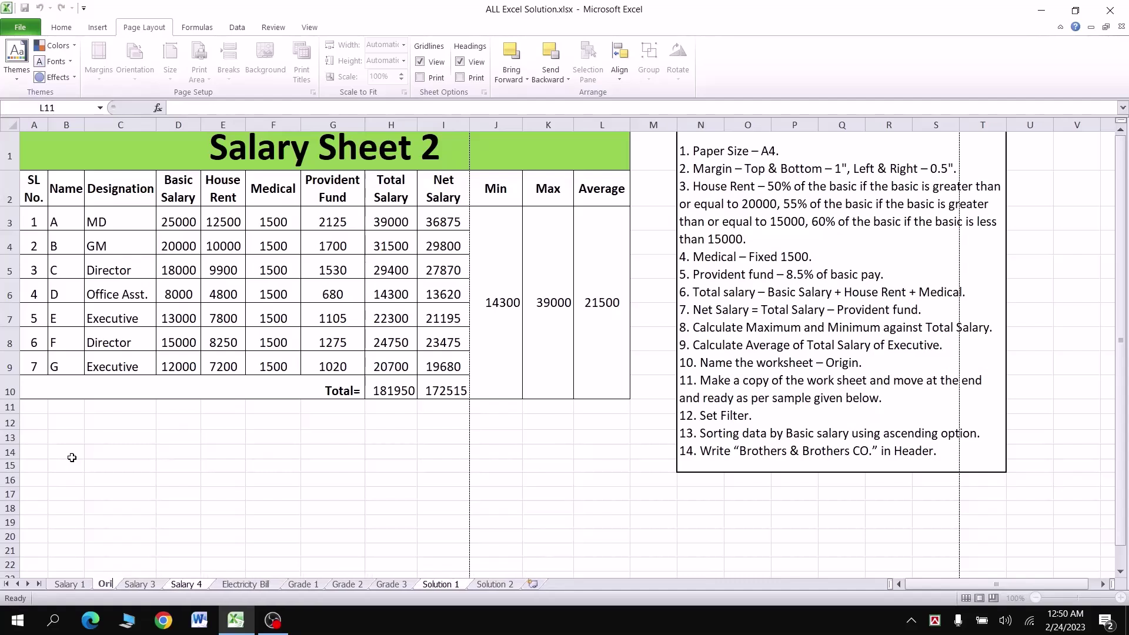
pyautogui.write('gin')
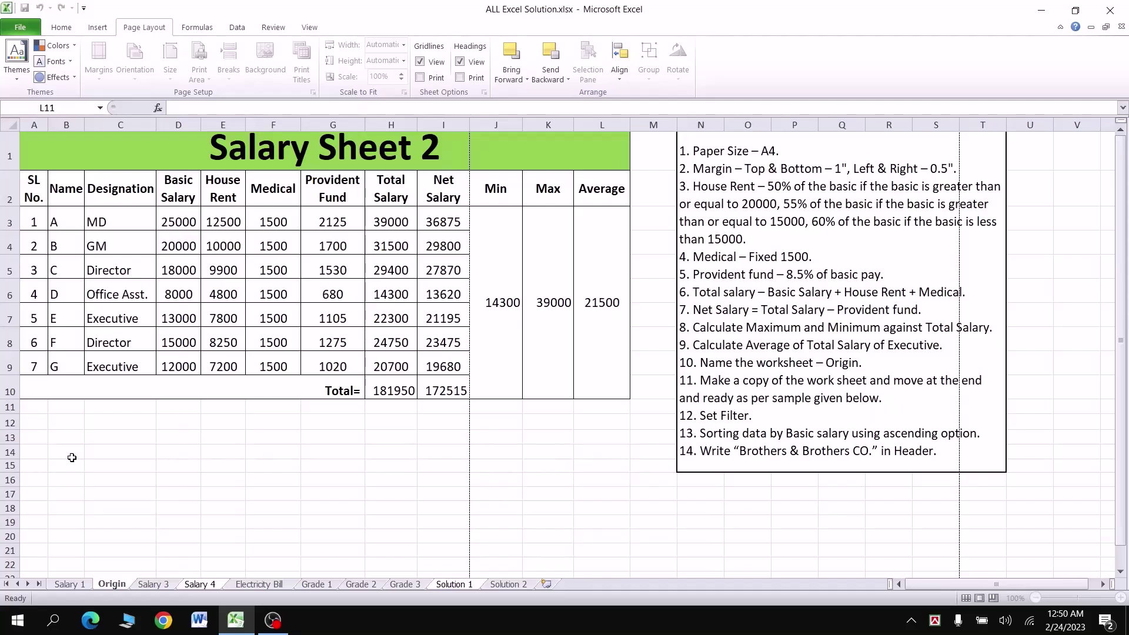
pyautogui.press('Return')
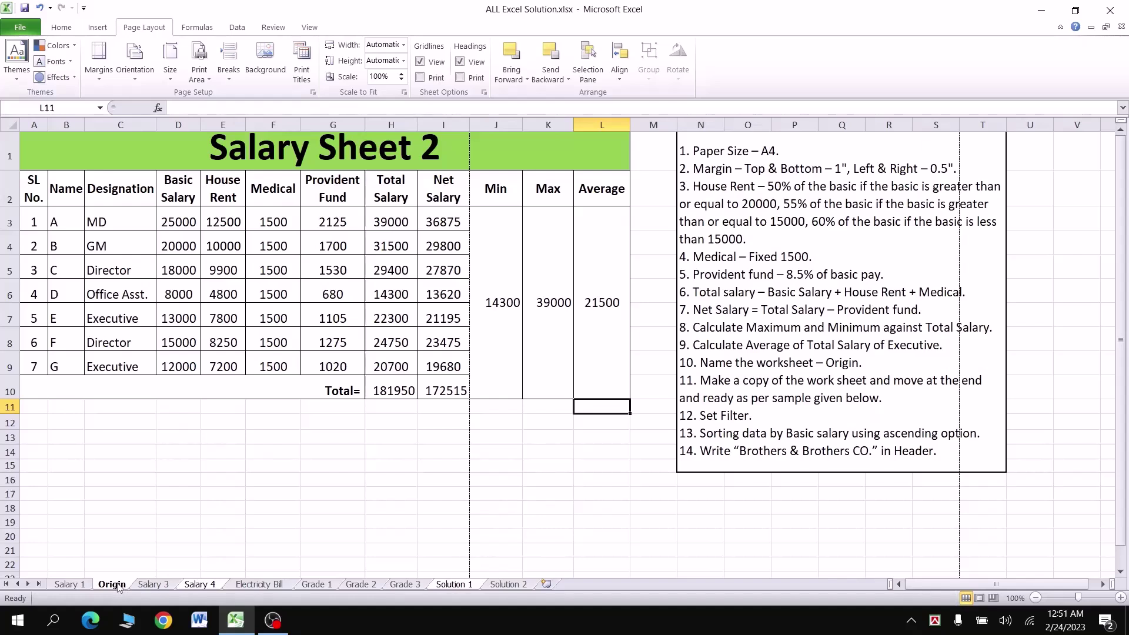
# Step: Copy the Origin sheet as 'Origin (2)', placed before the original
pyautogui.rightClick(118, 589)
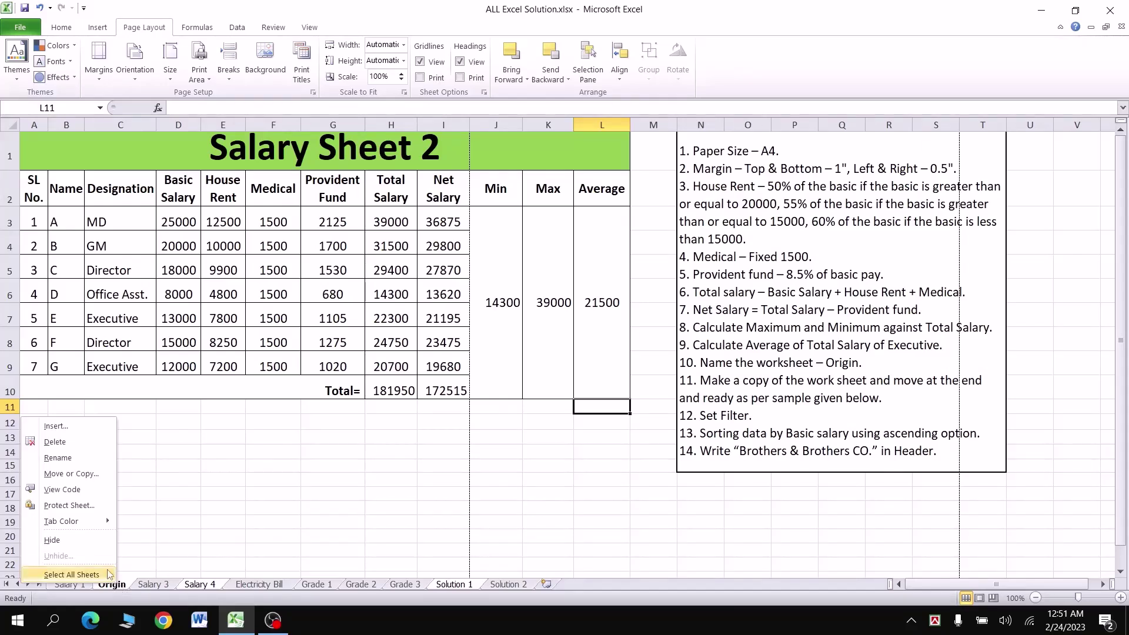
pyautogui.click(90, 474)
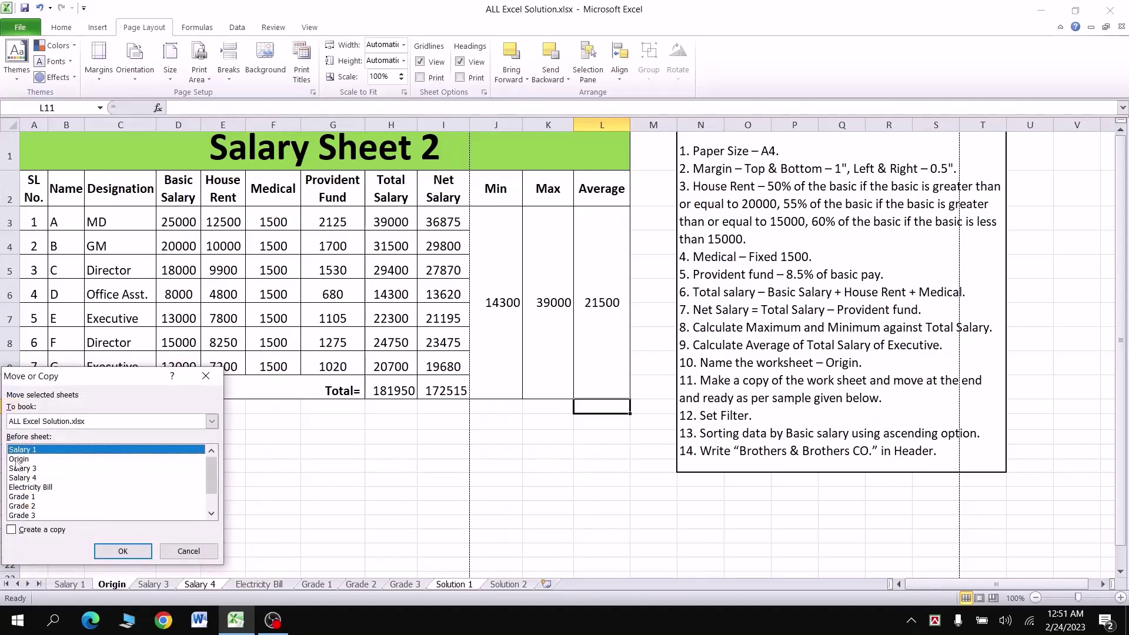
pyautogui.click(18, 459)
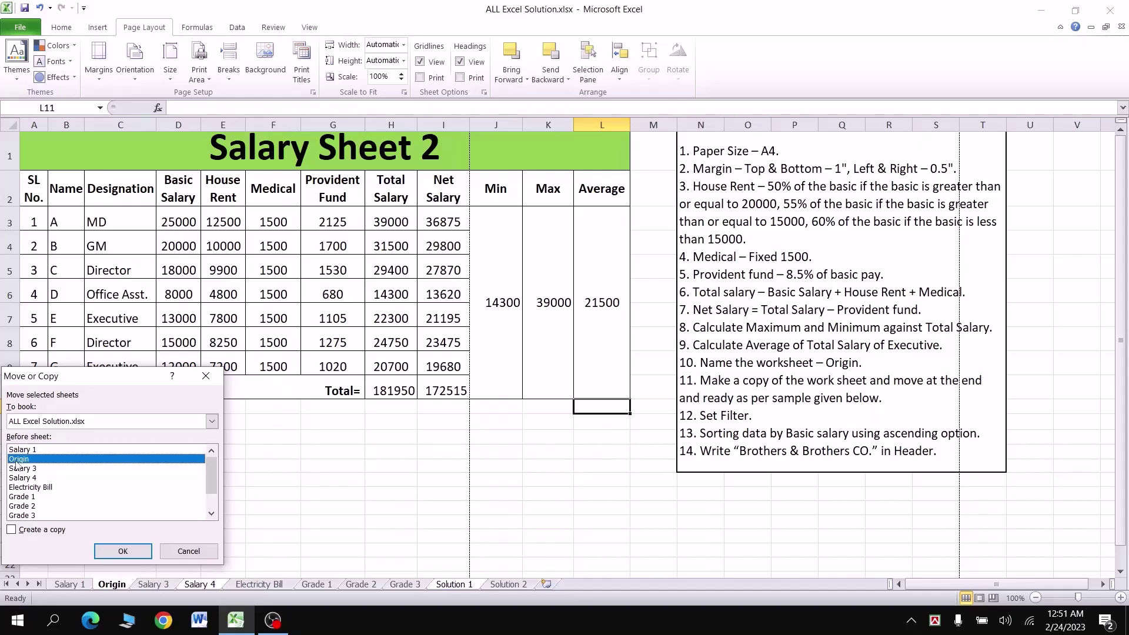
pyautogui.click(12, 530)
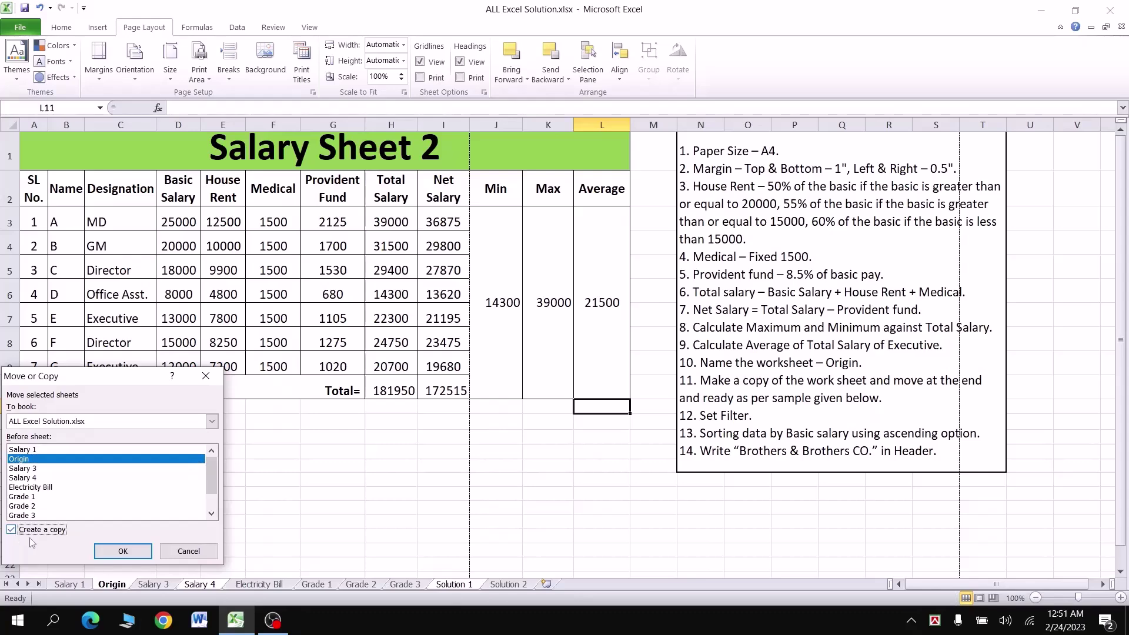
pyautogui.click(123, 551)
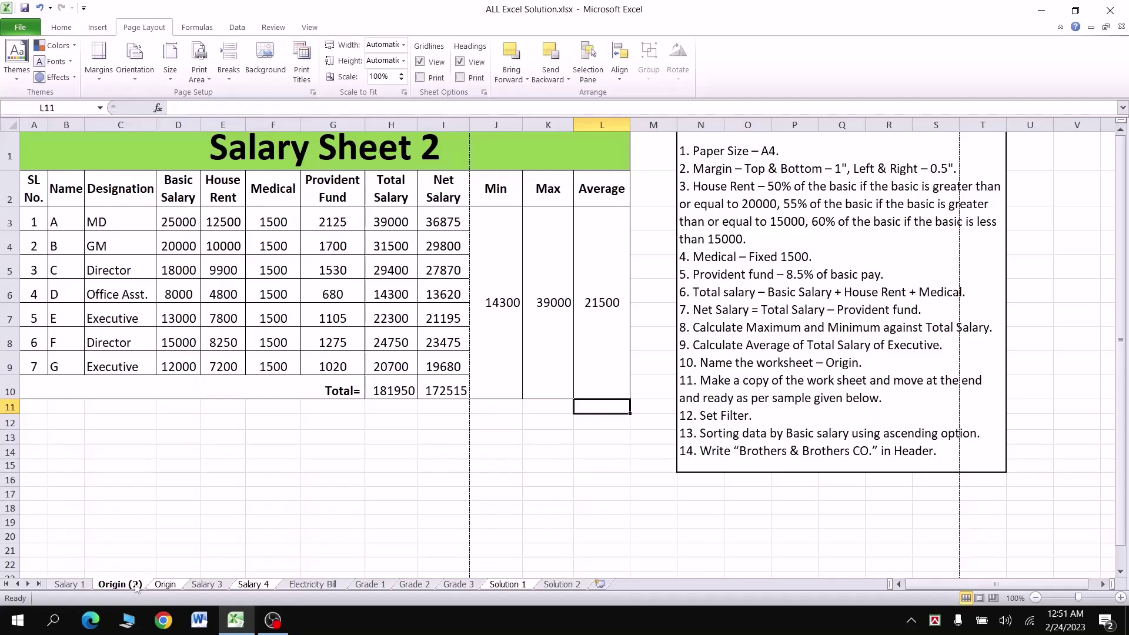
pyautogui.click(161, 588)
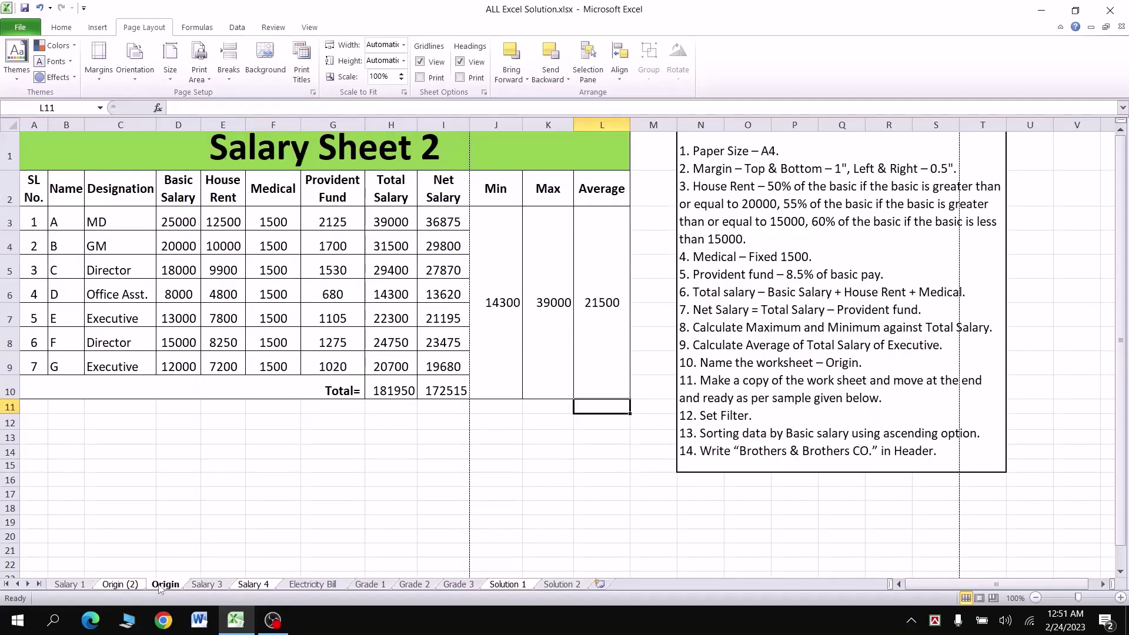
# Step: On Origin (2), turn on header filters and try sorting Basic Salary smallest to largest
pyautogui.click(125, 589)
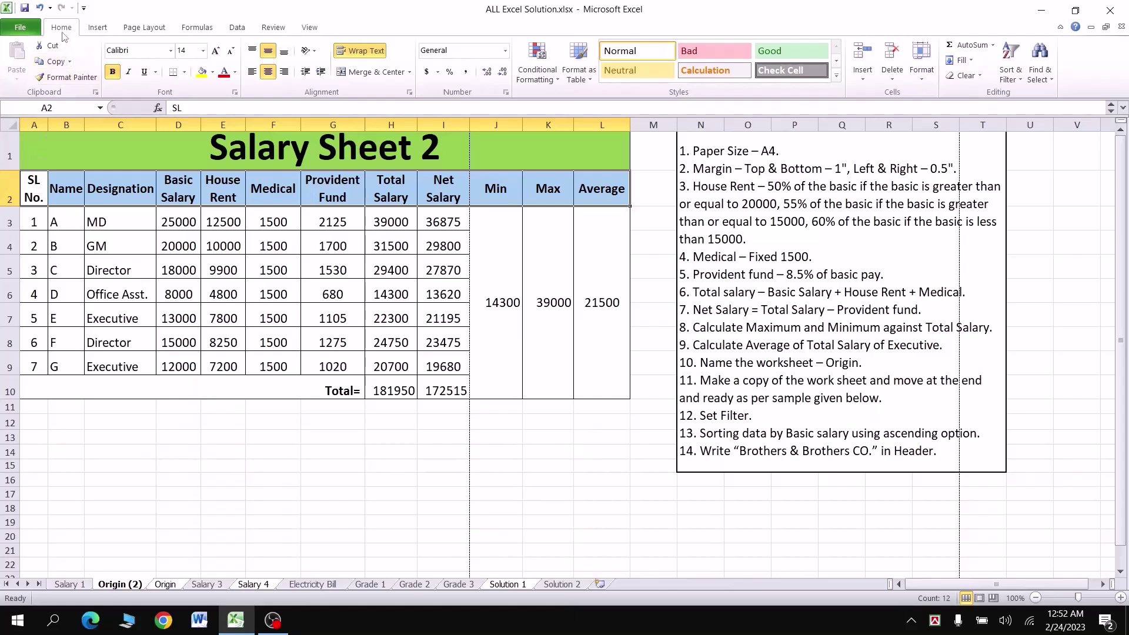
pyautogui.click(1014, 86)
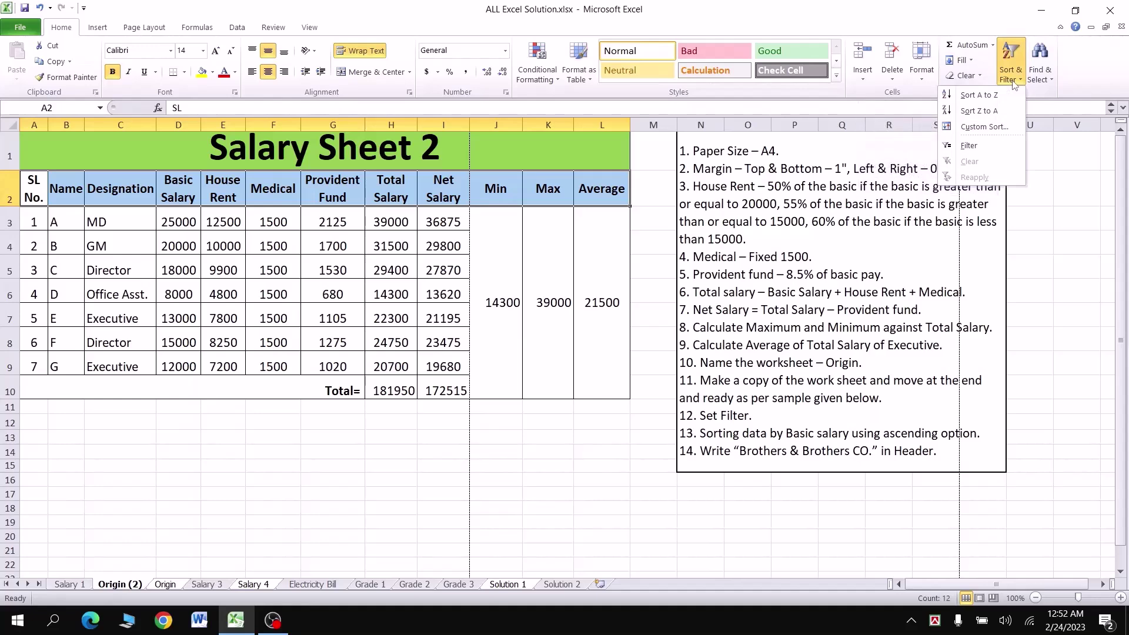
pyautogui.click(992, 149)
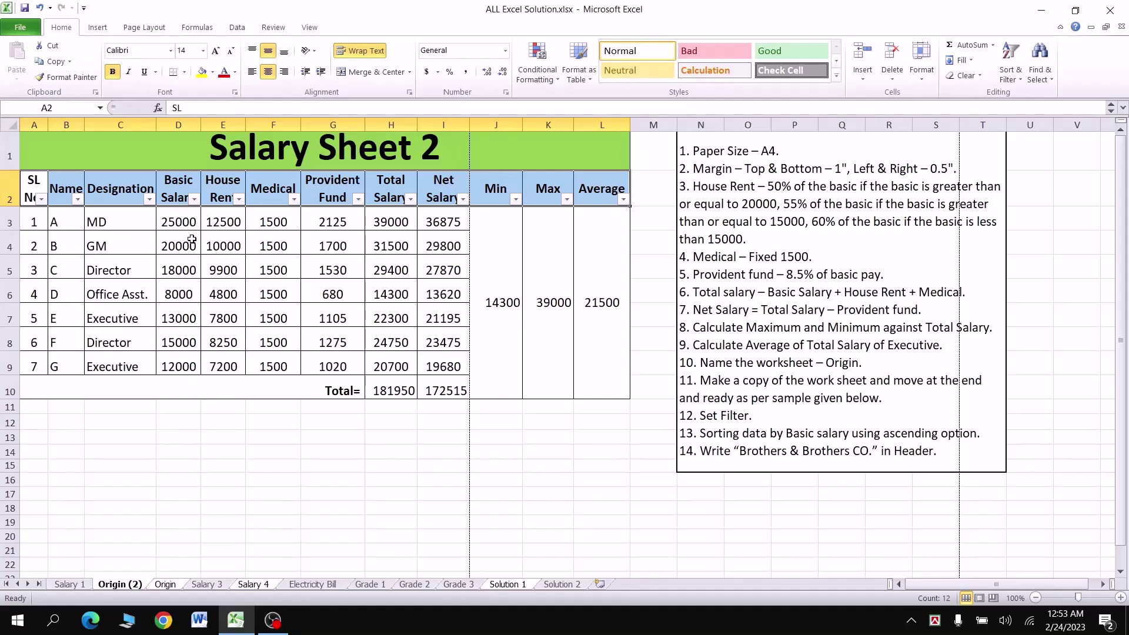
pyautogui.click(194, 200)
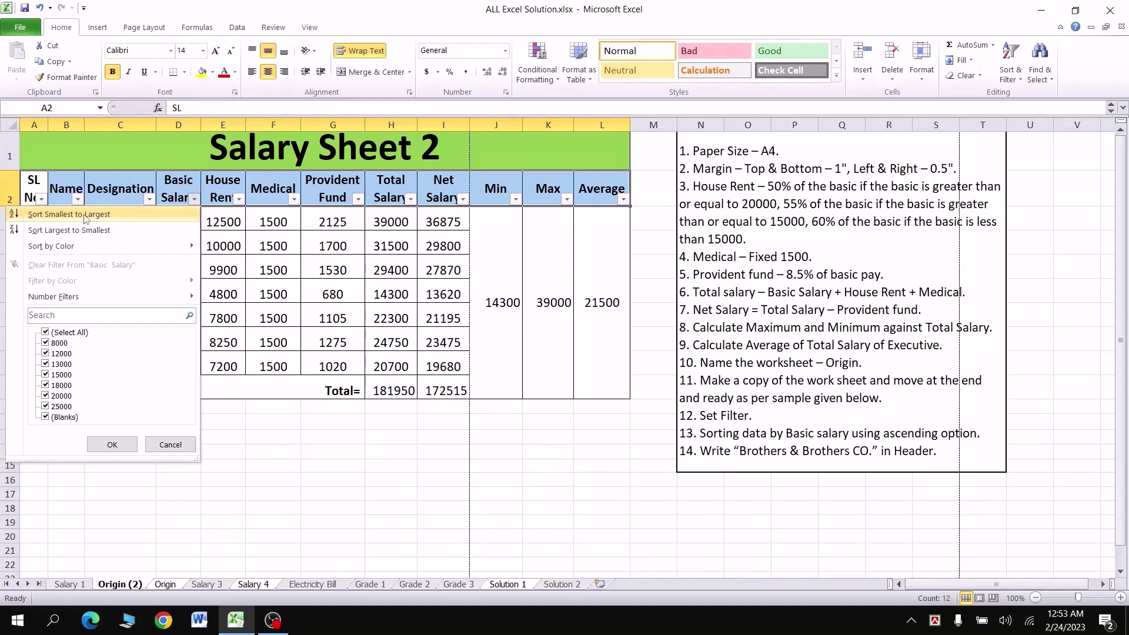
pyautogui.click(85, 215)
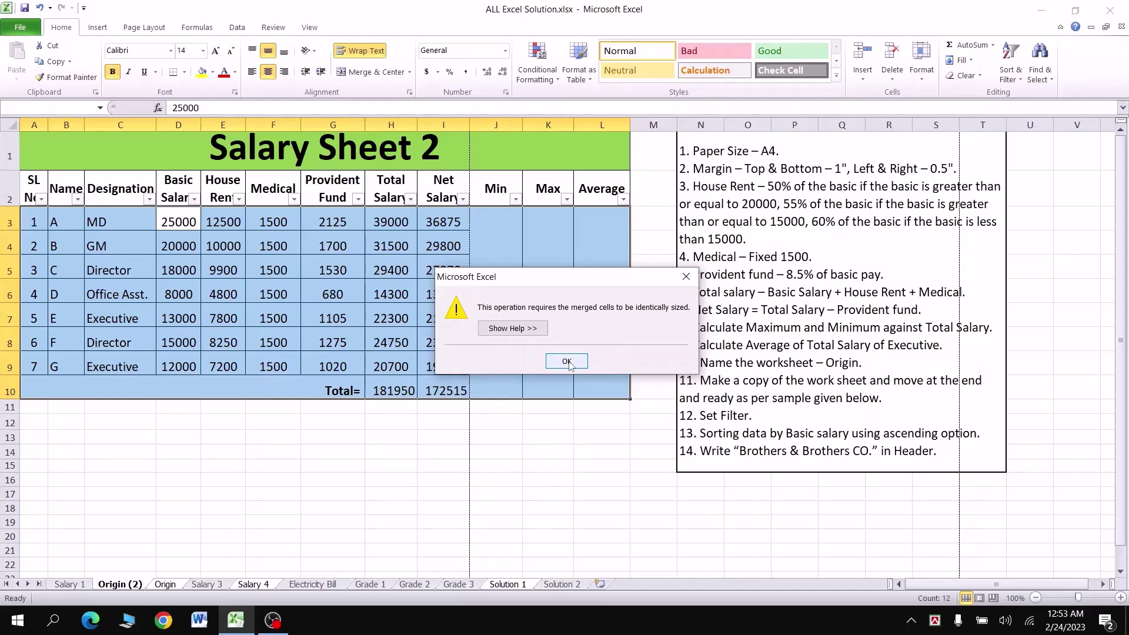
# Step: Dismiss the merged-cells error and unmerge the title and Min cells
pyautogui.click(568, 364)
pyautogui.click(568, 362)
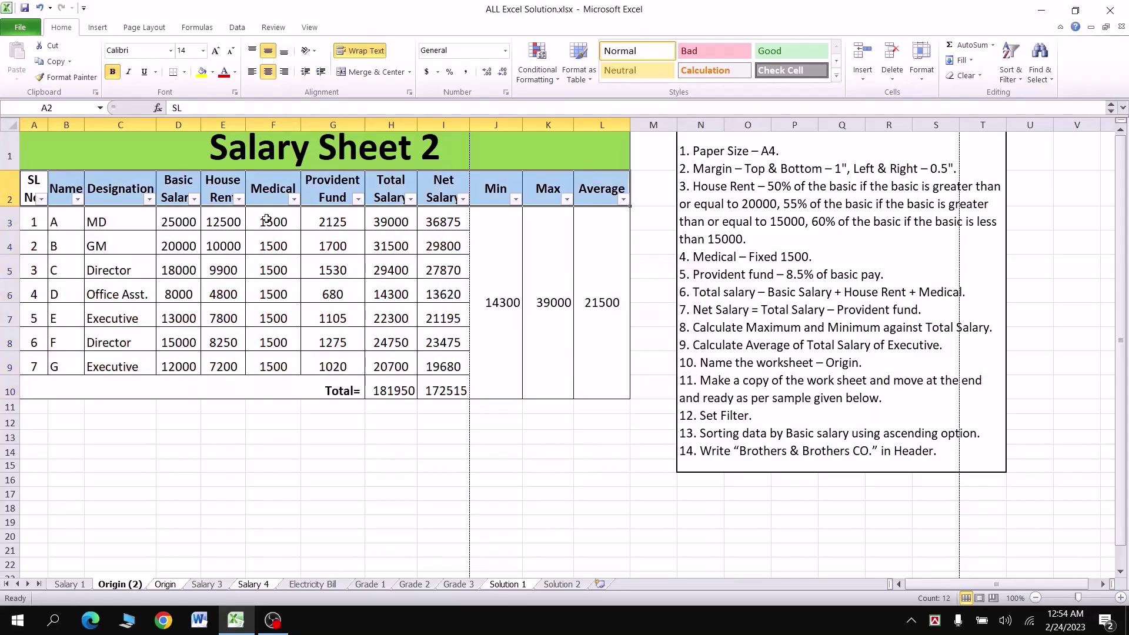
pyautogui.click(50, 155)
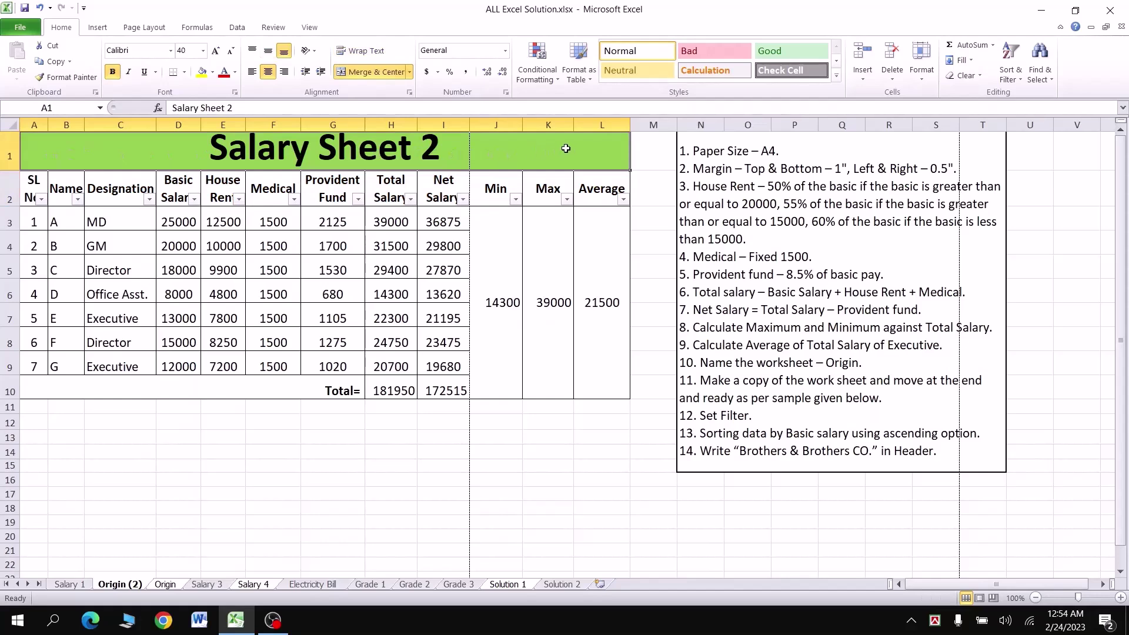
pyautogui.click(352, 72)
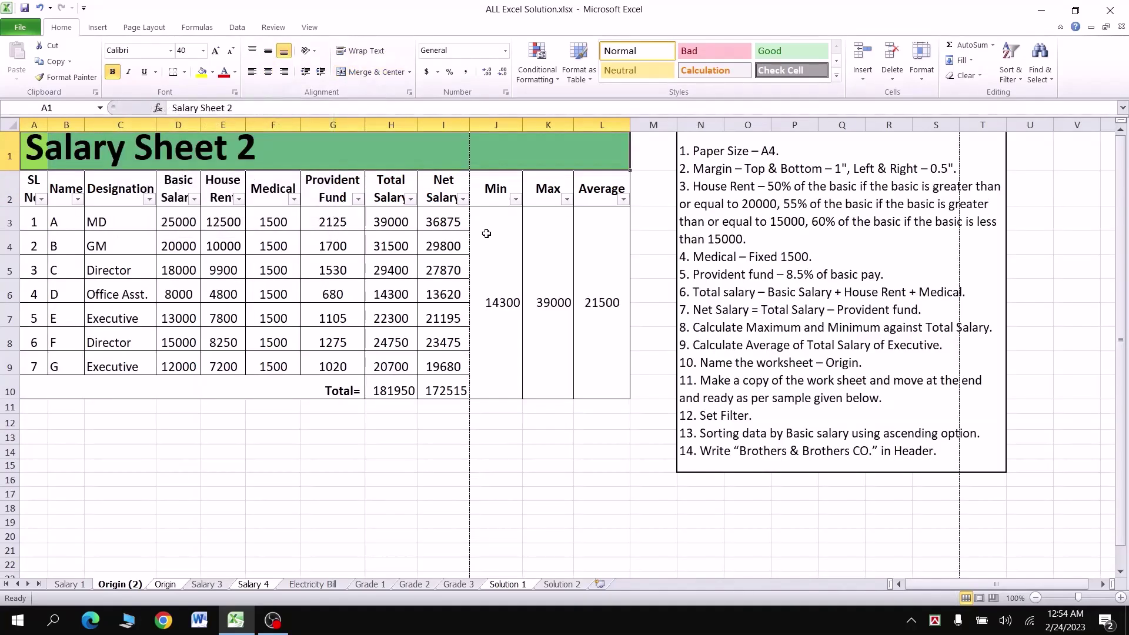
pyautogui.moveTo(491, 232)
pyautogui.mouseDown()
pyautogui.moveTo(520, 262)
pyautogui.moveTo(511, 264)
pyautogui.mouseUp()
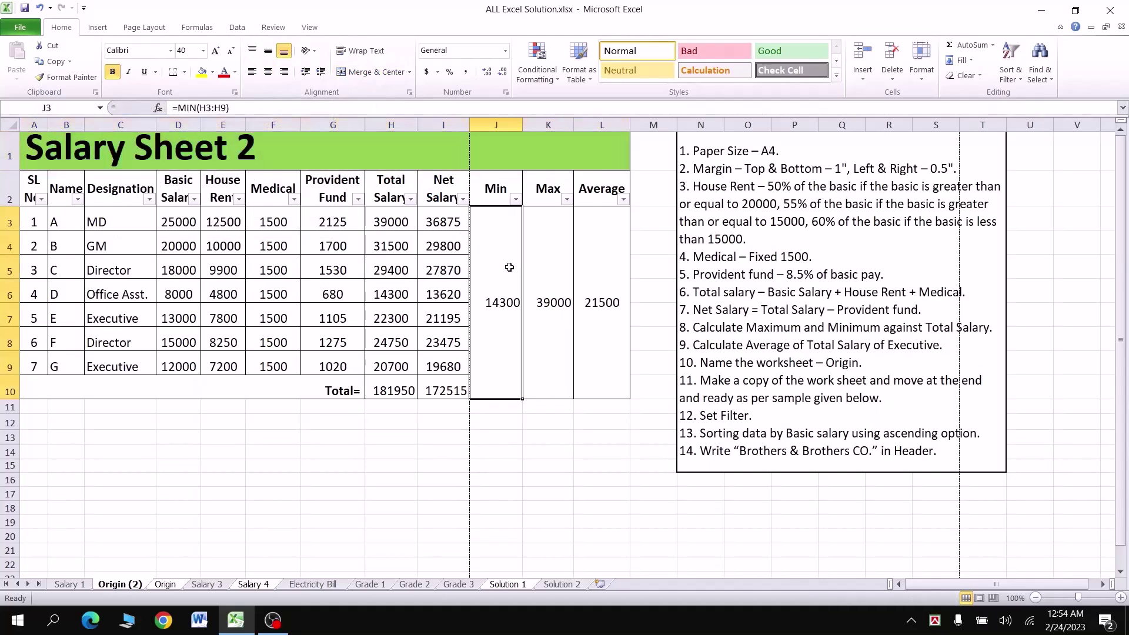
pyautogui.click(386, 78)
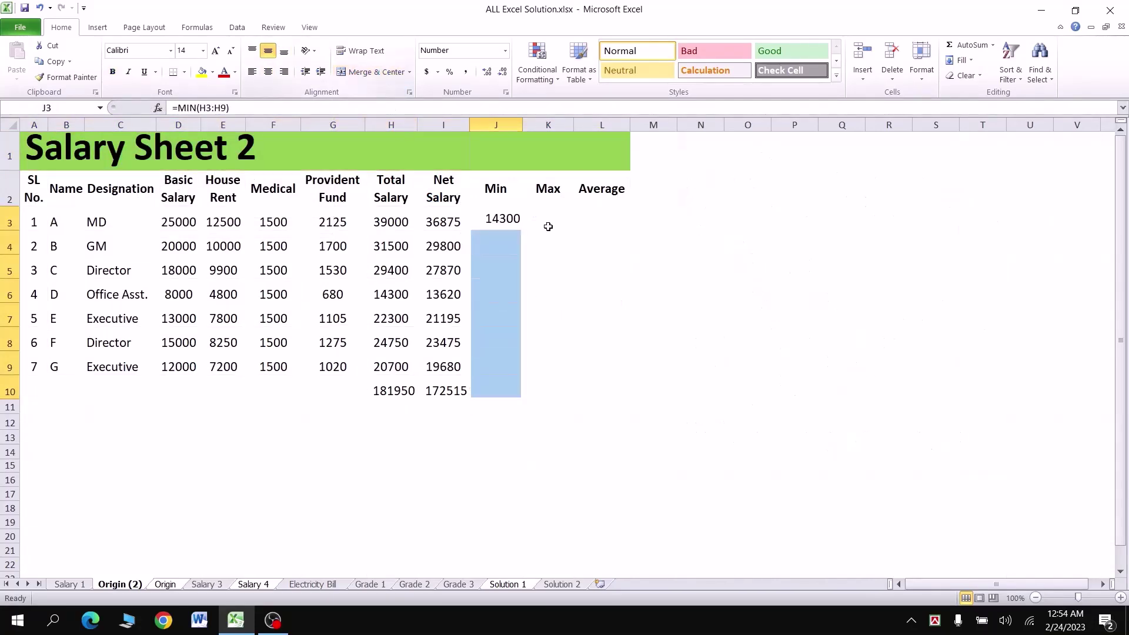
# Step: Unmerge the Max, Average and Total= cells, then sort rows ascending by Basic Salary
pyautogui.click(550, 254)
pyautogui.click(375, 72)
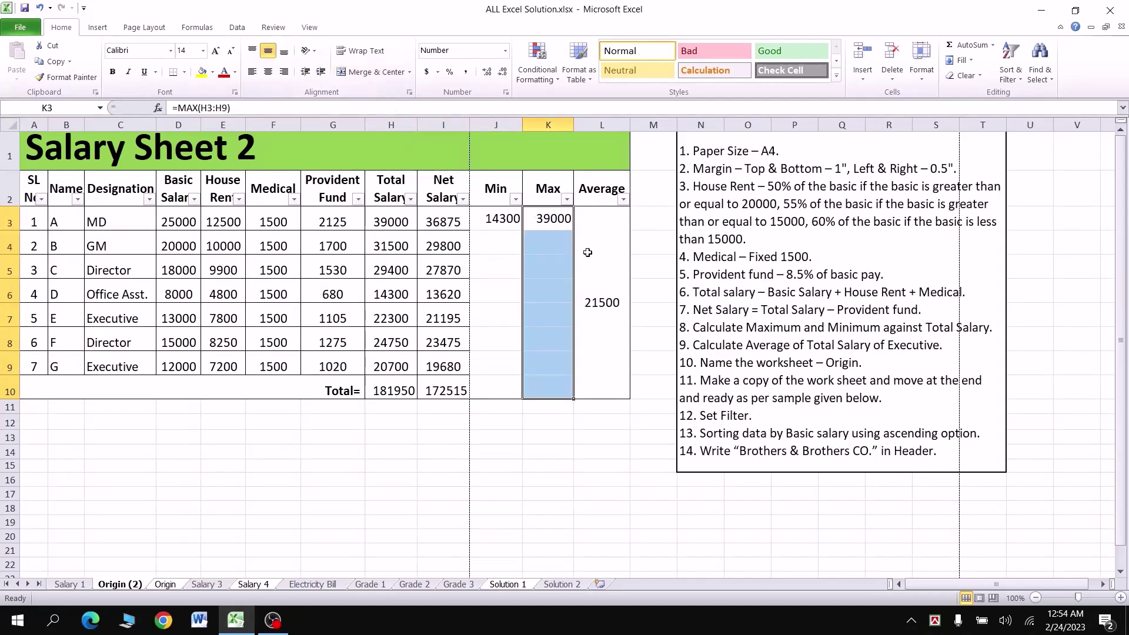
pyautogui.press('Right')
pyautogui.click(374, 72)
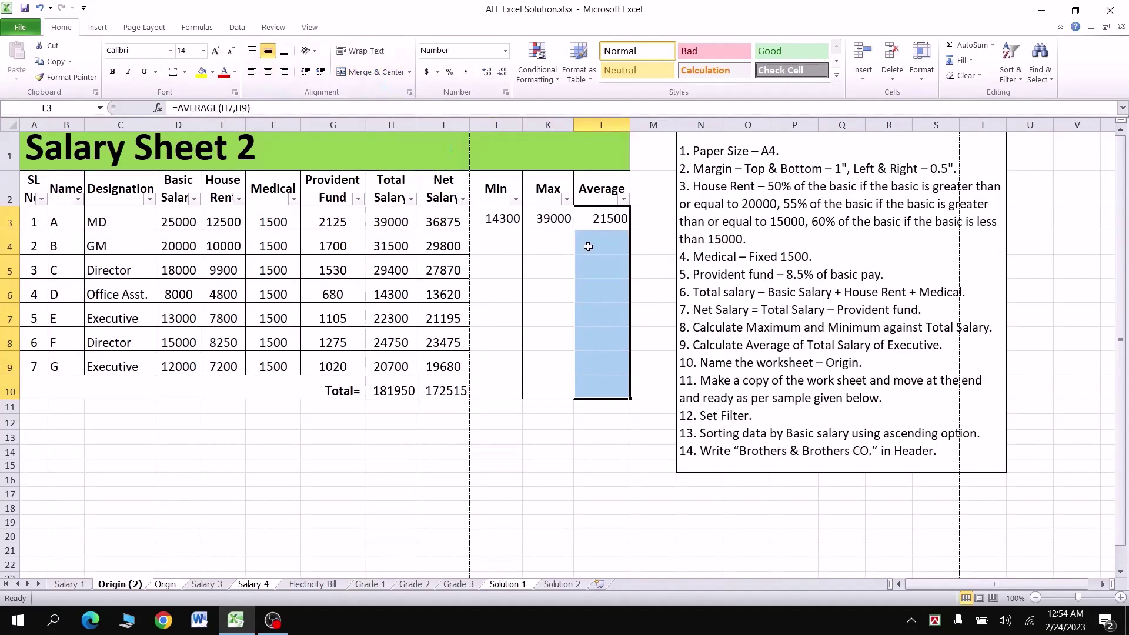
pyautogui.click(83, 389)
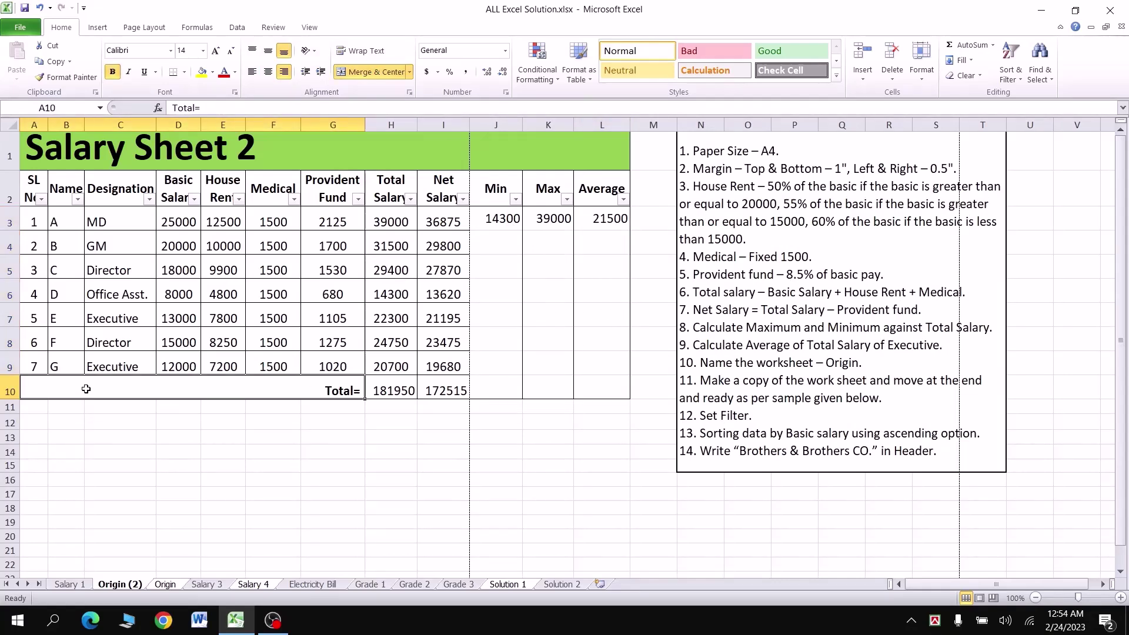
pyautogui.click(373, 72)
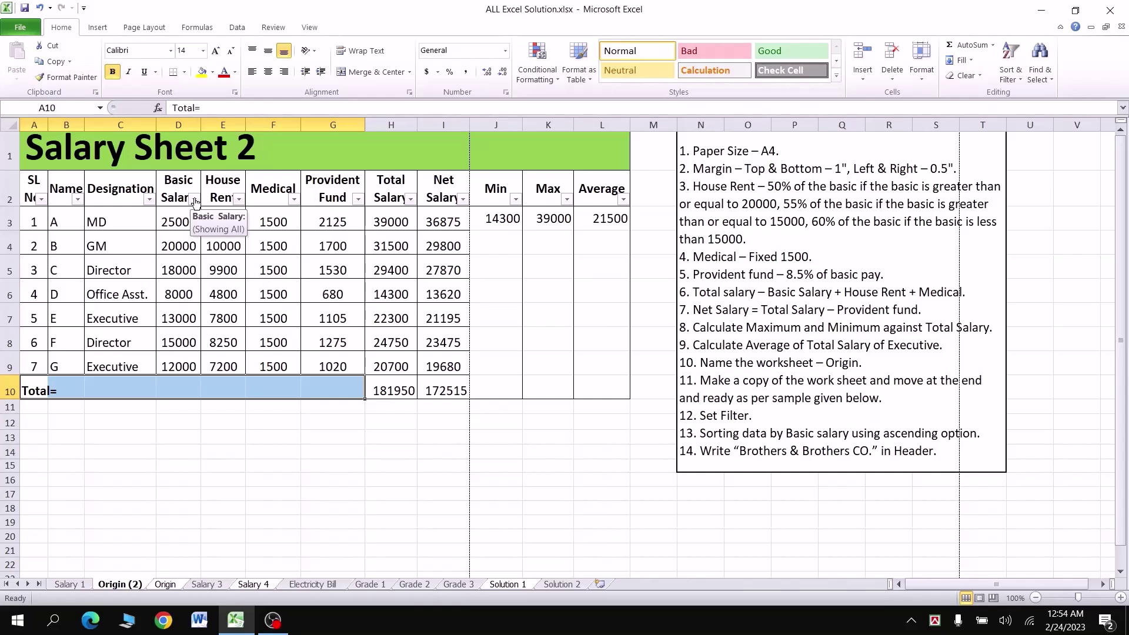
pyautogui.click(194, 200)
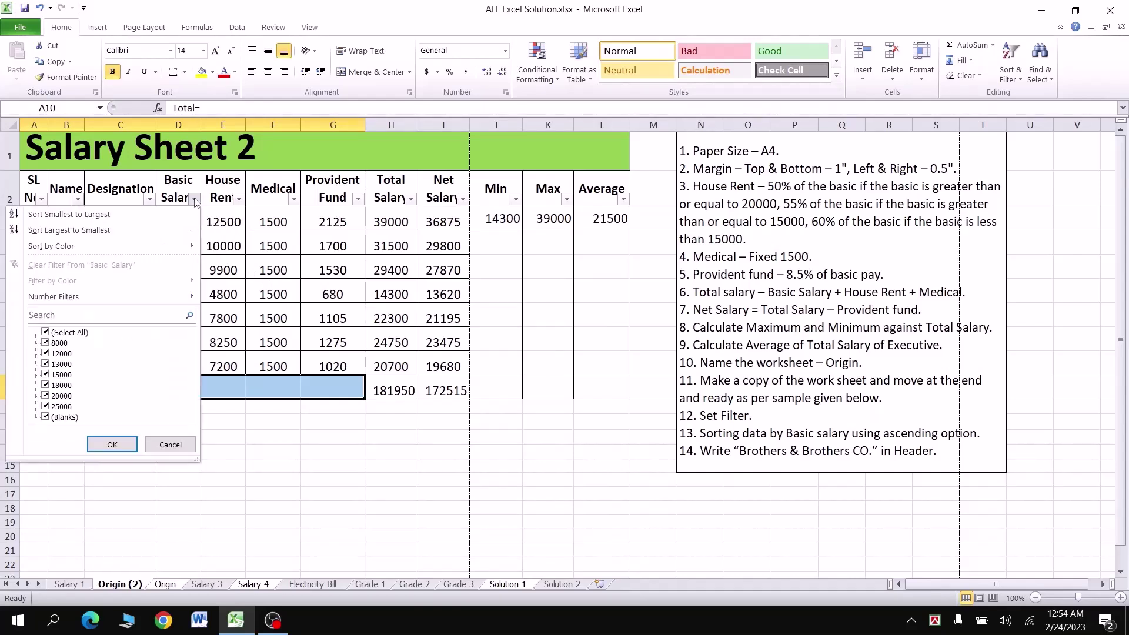
pyautogui.click(109, 216)
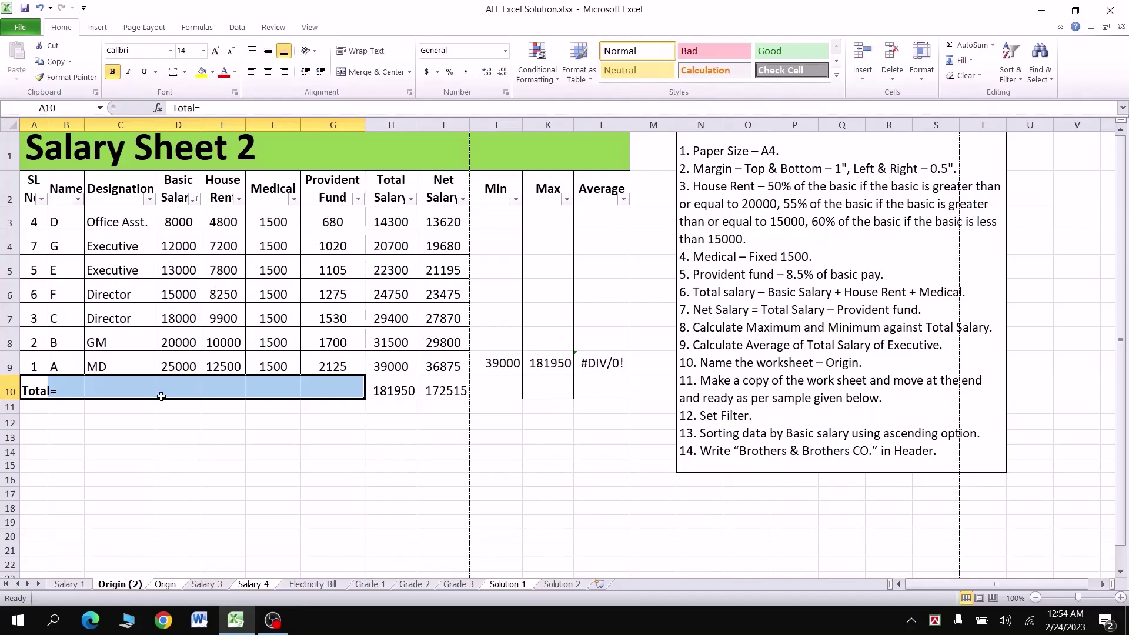
# Step: Merge and centre the Salary Sheet 2 title, Min cells J3:J10 and Max cells K3:K10
pyautogui.moveTo(39, 155); pyautogui.dragTo(591, 164)
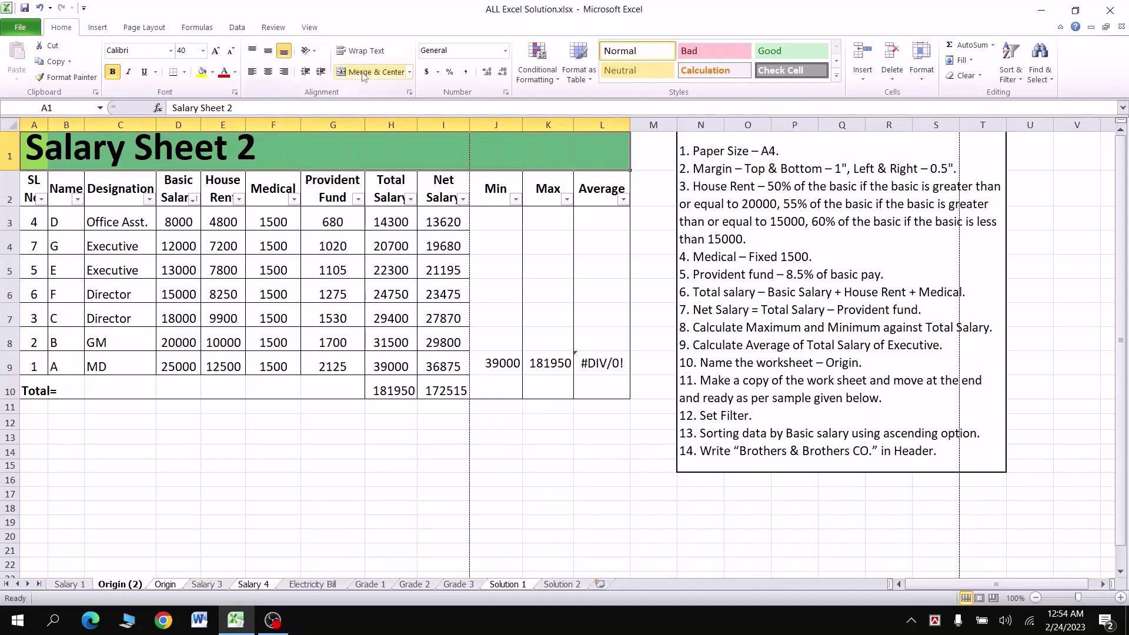
pyautogui.click(363, 73)
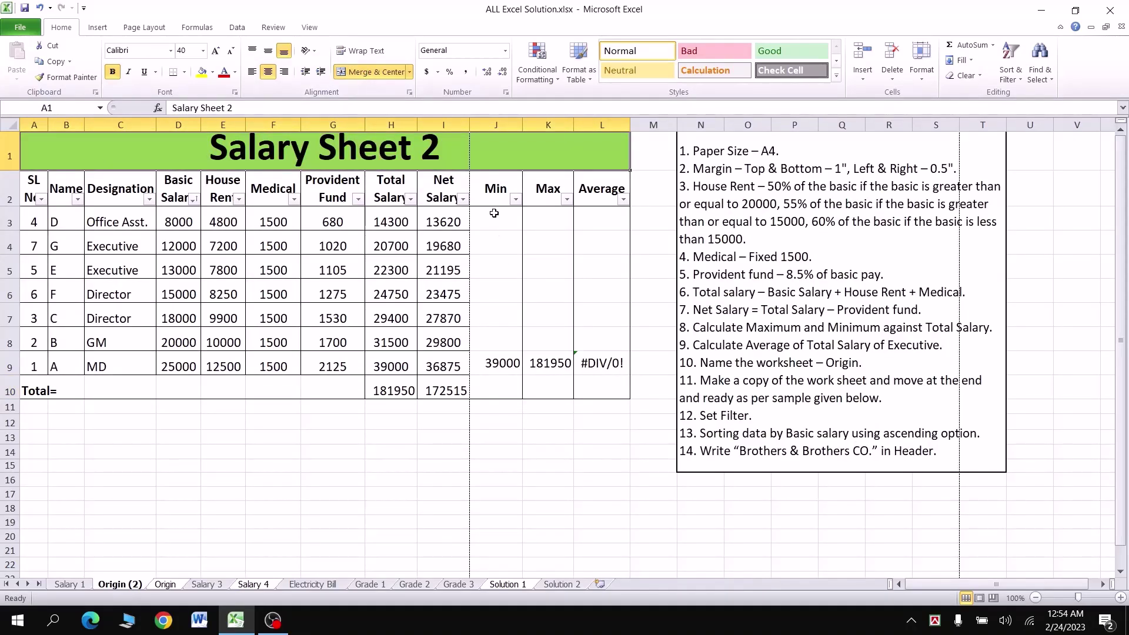
pyautogui.moveTo(494, 213); pyautogui.dragTo(495, 391)
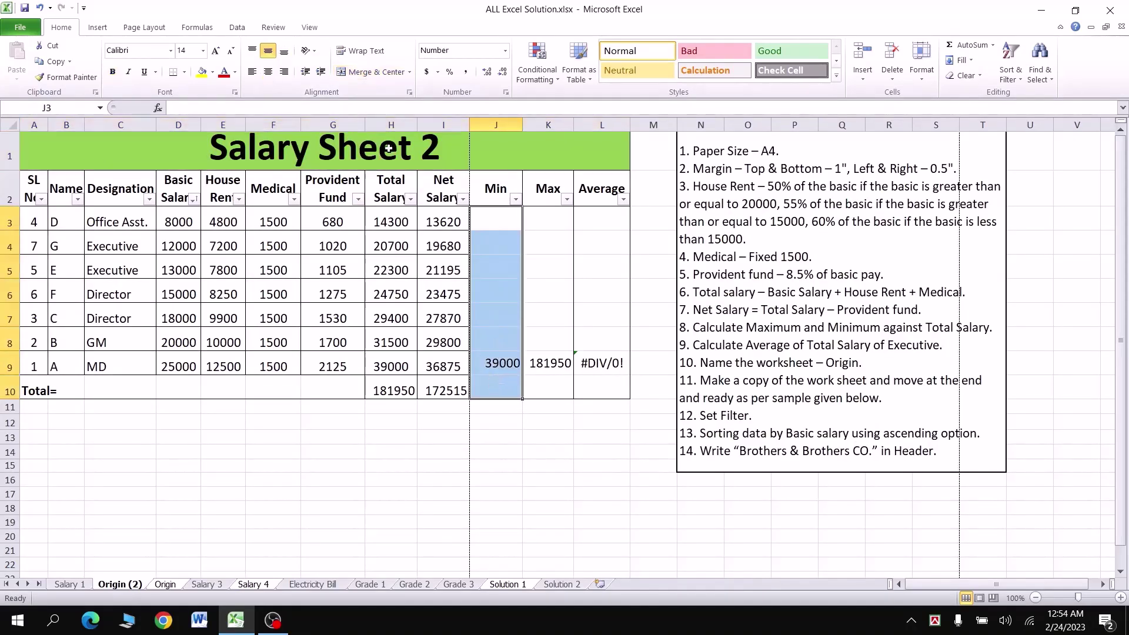
pyautogui.click(362, 73)
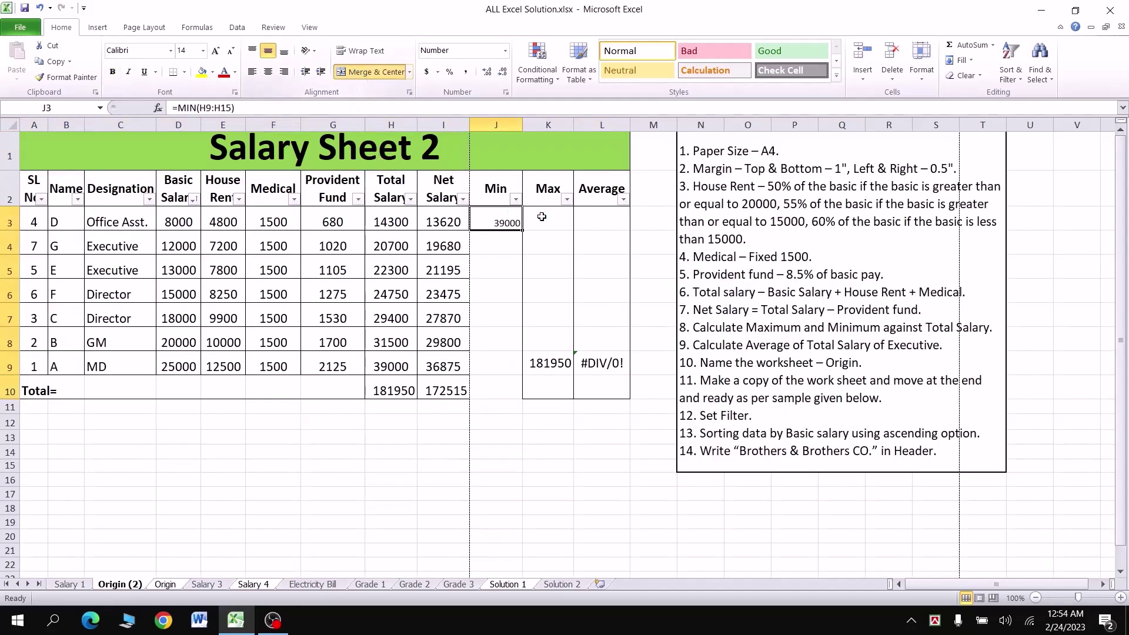
pyautogui.click(543, 221)
pyautogui.moveTo(542, 222); pyautogui.dragTo(543, 389)
pyautogui.click(363, 73)
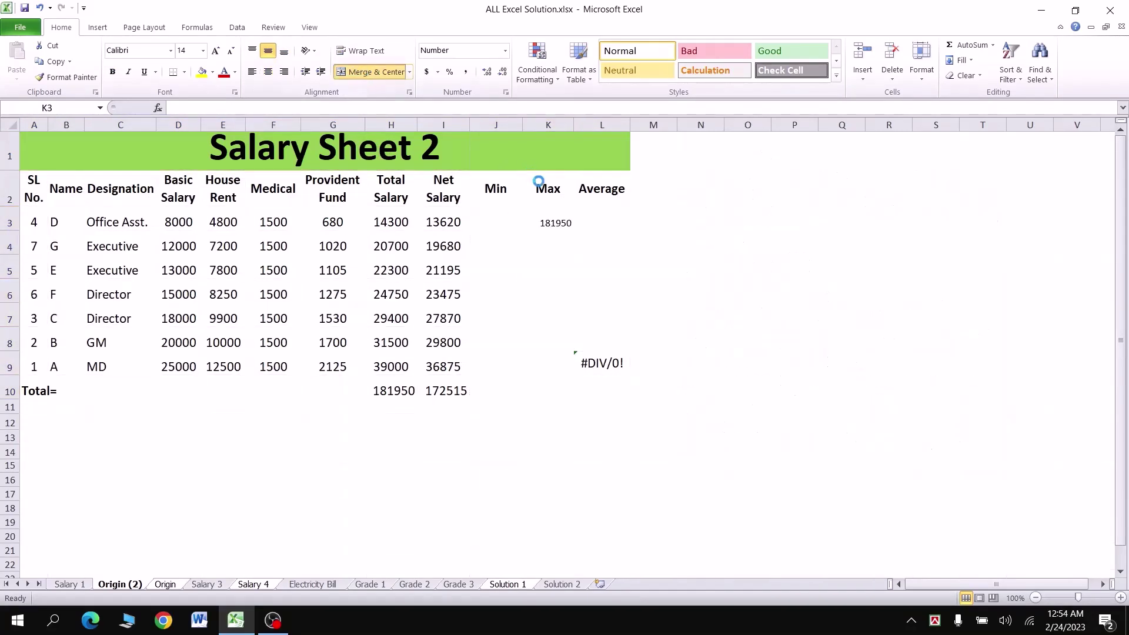
# Step: Merge the Average cells L3:L10 again and widen column L
pyautogui.moveTo(584, 220); pyautogui.dragTo(601, 391)
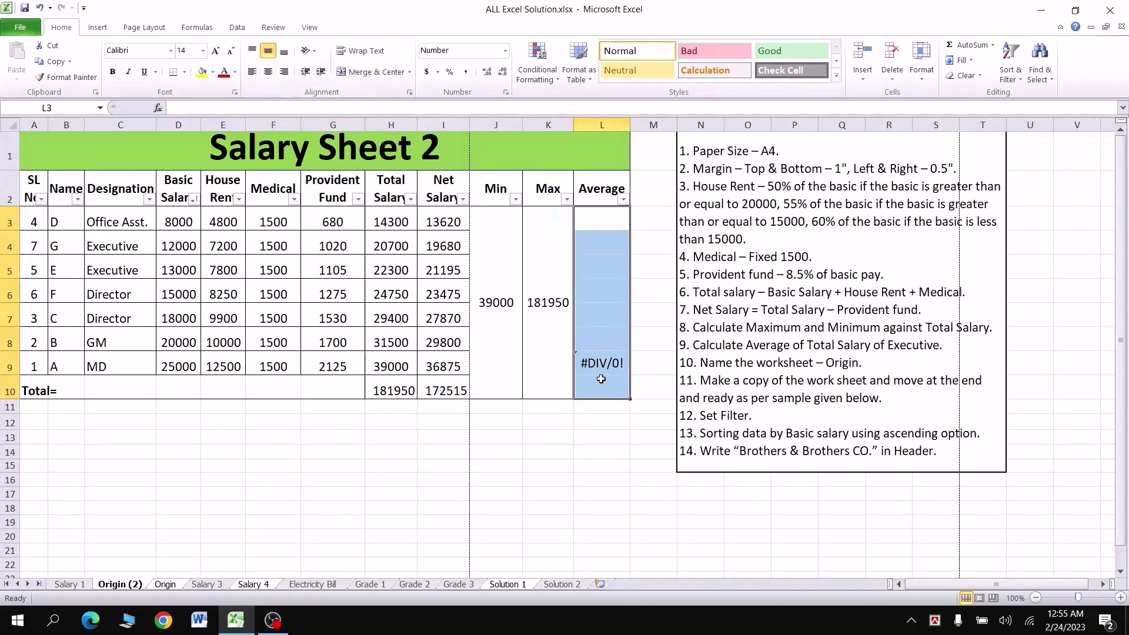
pyautogui.click(371, 72)
pyautogui.moveTo(630, 125); pyautogui.dragTo(642, 130)
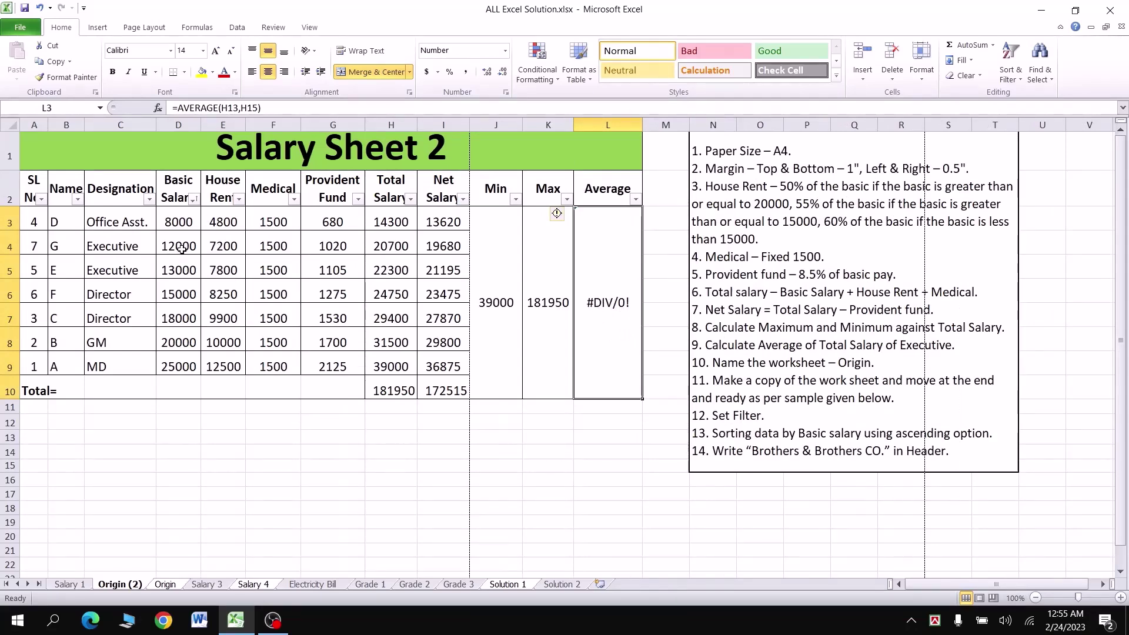
# Step: Replace the Average formula in L3 with =AVERAGE(H4,H5), showing 21500
pyautogui.doubleClick(598, 303)
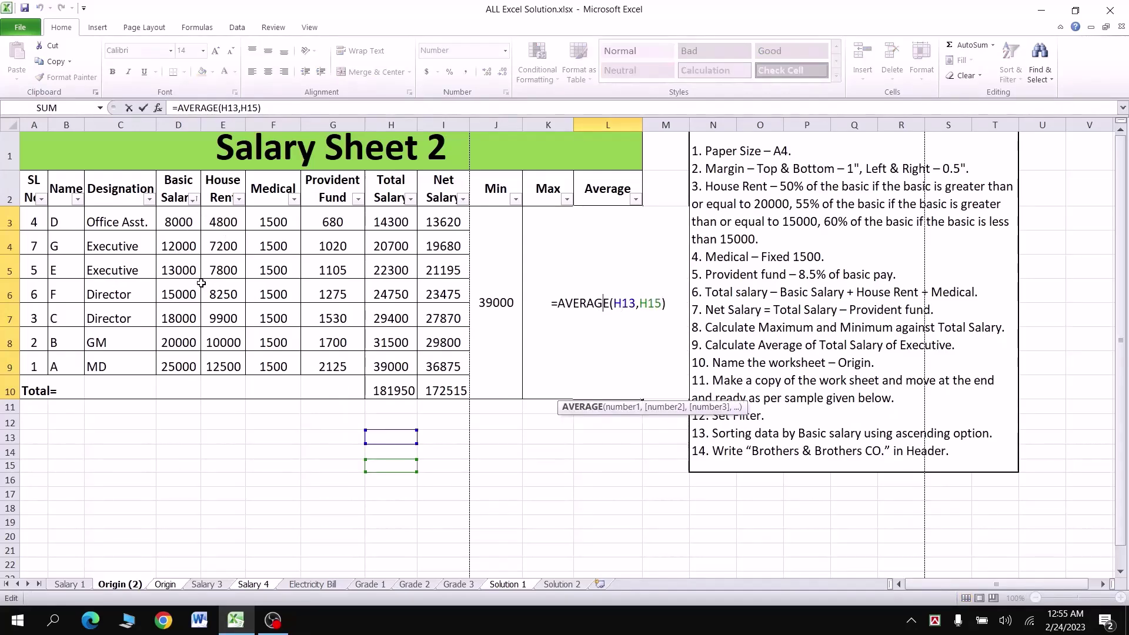
pyautogui.press('Escape')
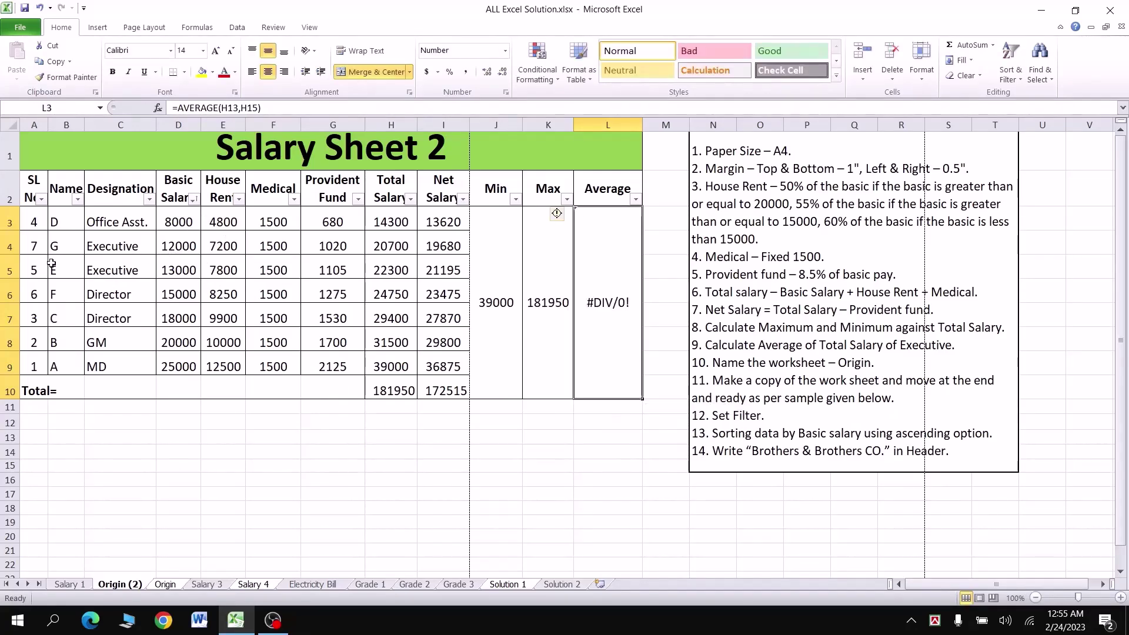
pyautogui.doubleClick(616, 298)
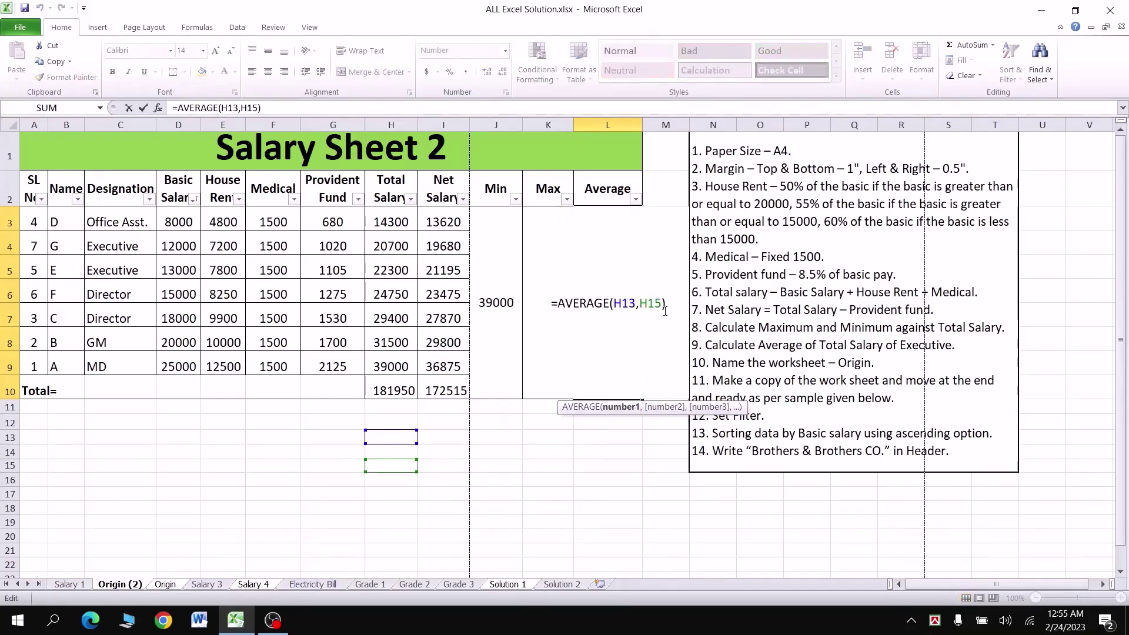
pyautogui.moveTo(667, 303); pyautogui.dragTo(505, 296)
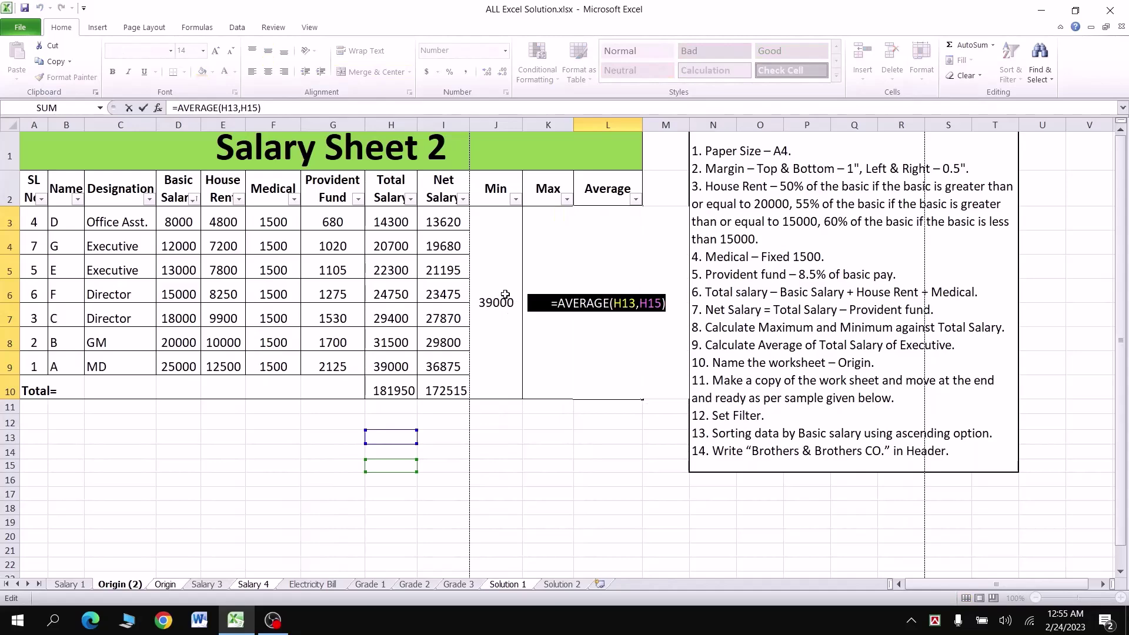
pyautogui.press('BackSpace')
pyautogui.write('=av')
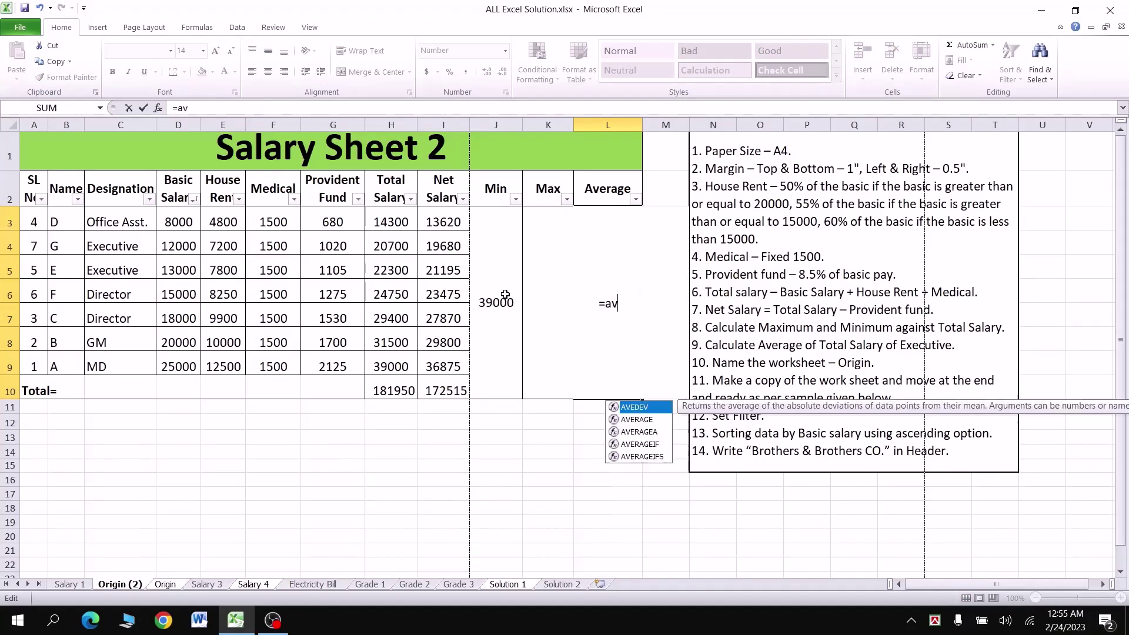
pyautogui.write('era')
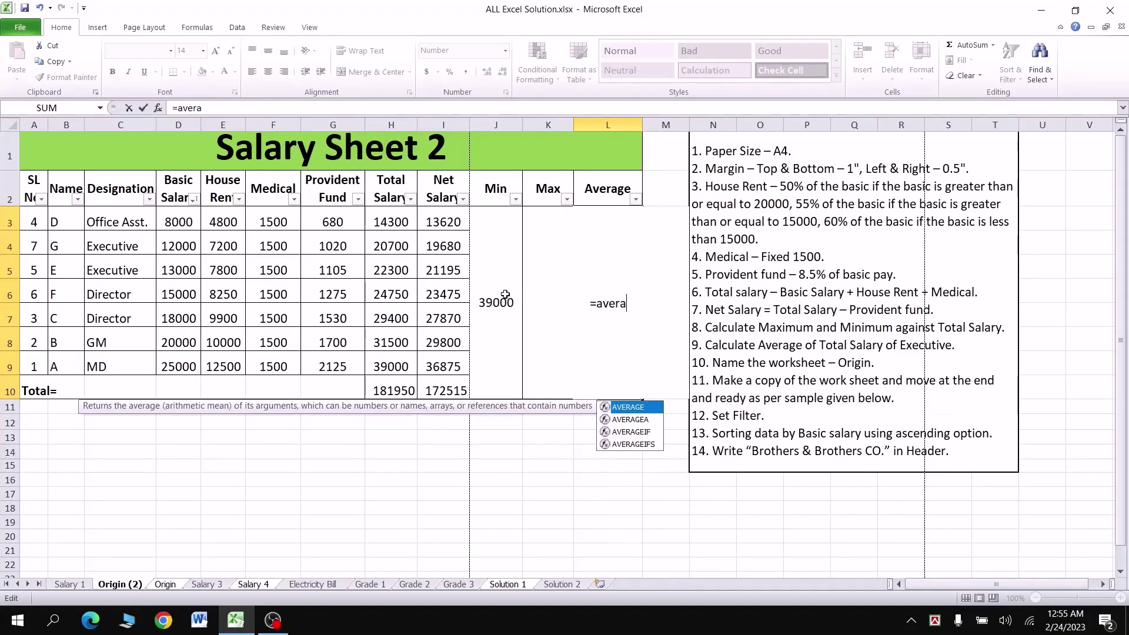
pyautogui.press('Tab')
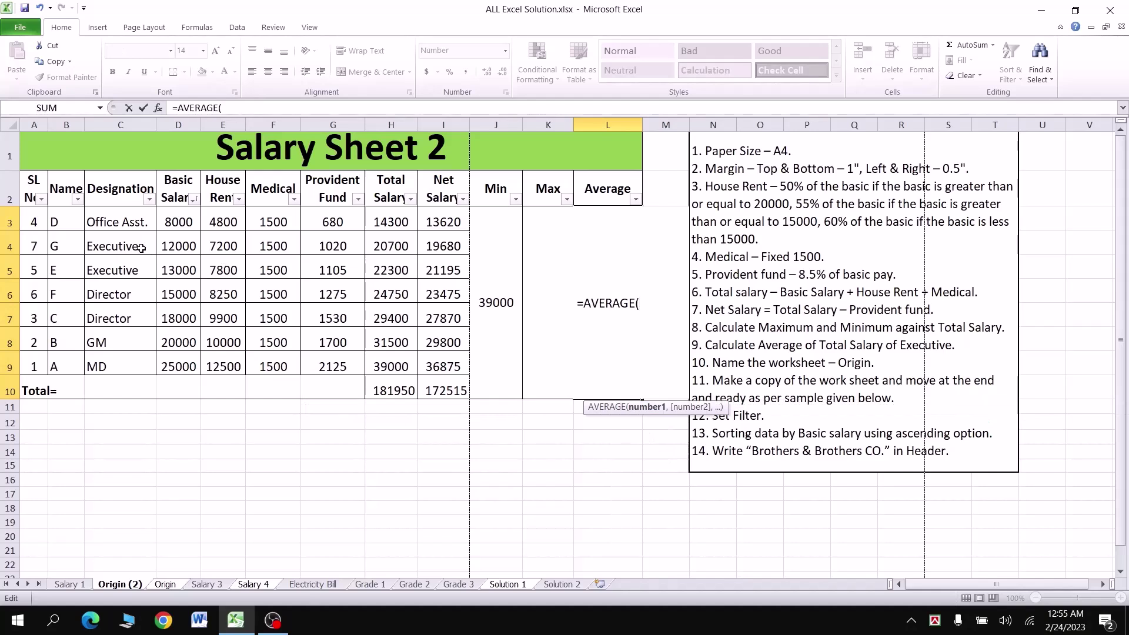
pyautogui.click(398, 246)
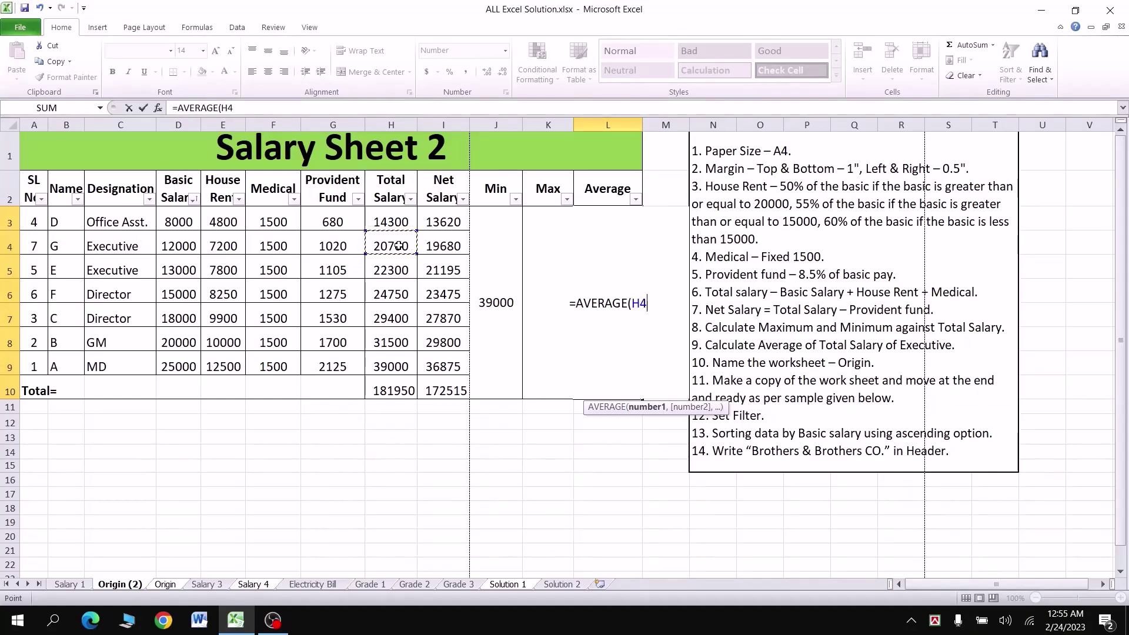
pyautogui.write(',')
pyautogui.click(379, 271)
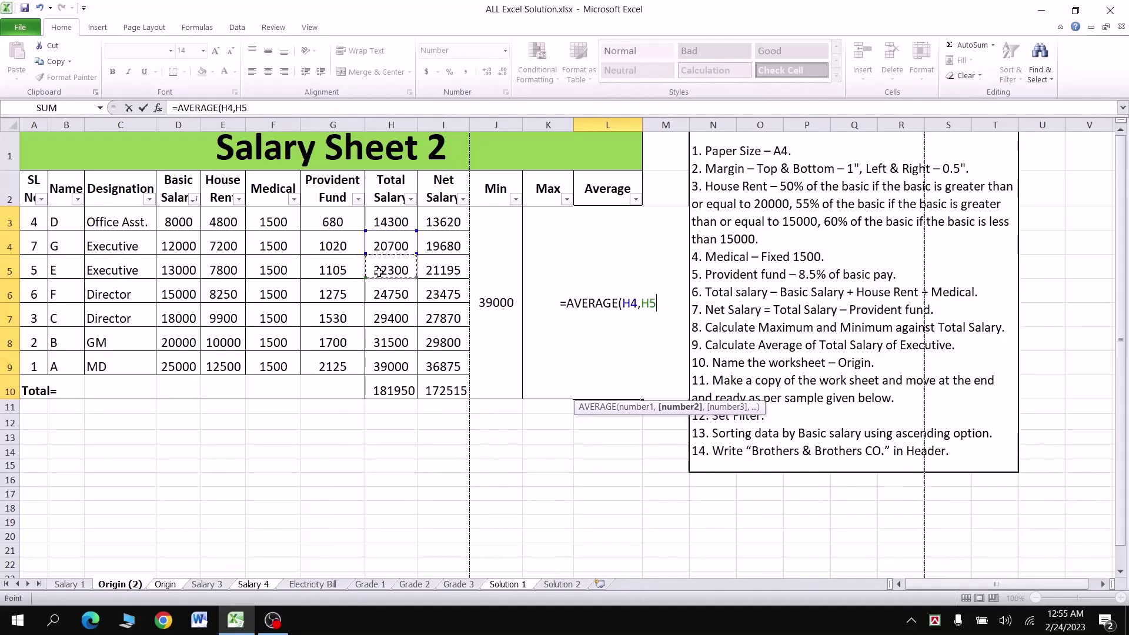
pyautogui.write(')')
pyautogui.press('Return')
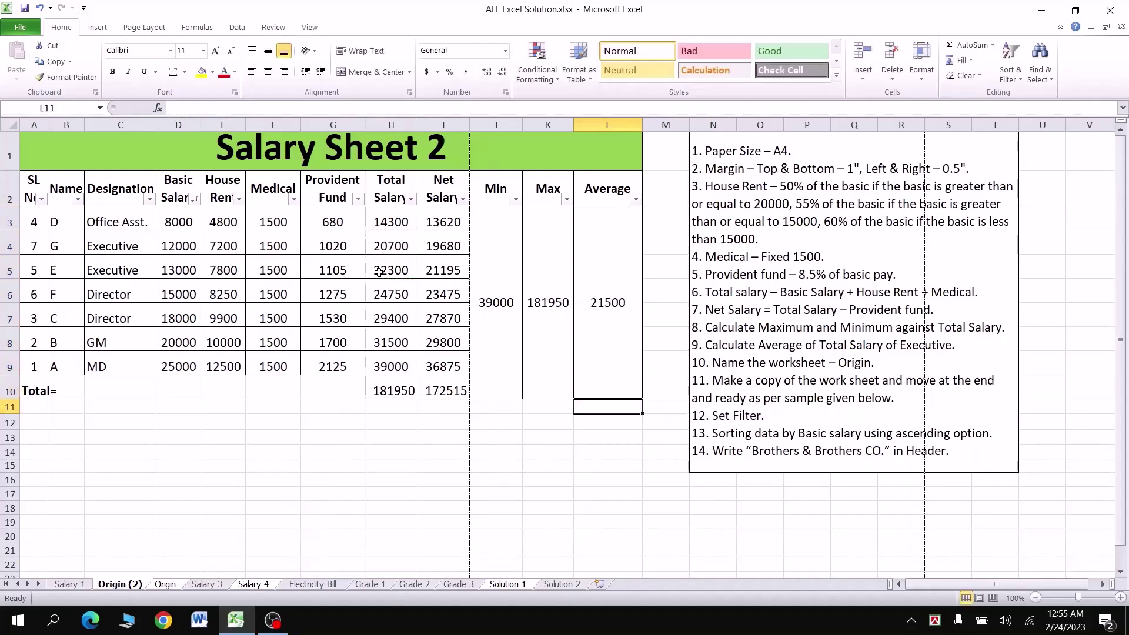